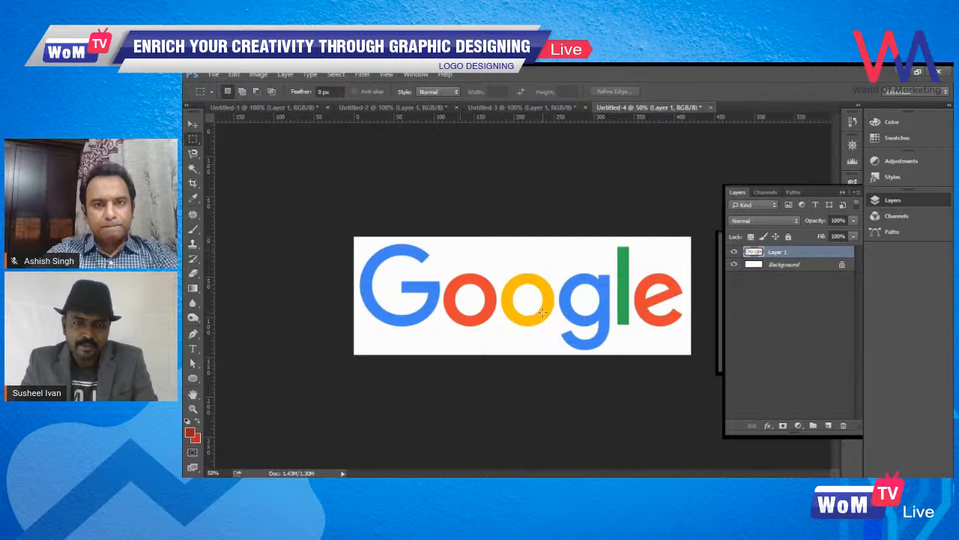
- Compare the full Google wordmark with the multicoloured G icon by viewing their two open documents alternately
left_click(292, 111)
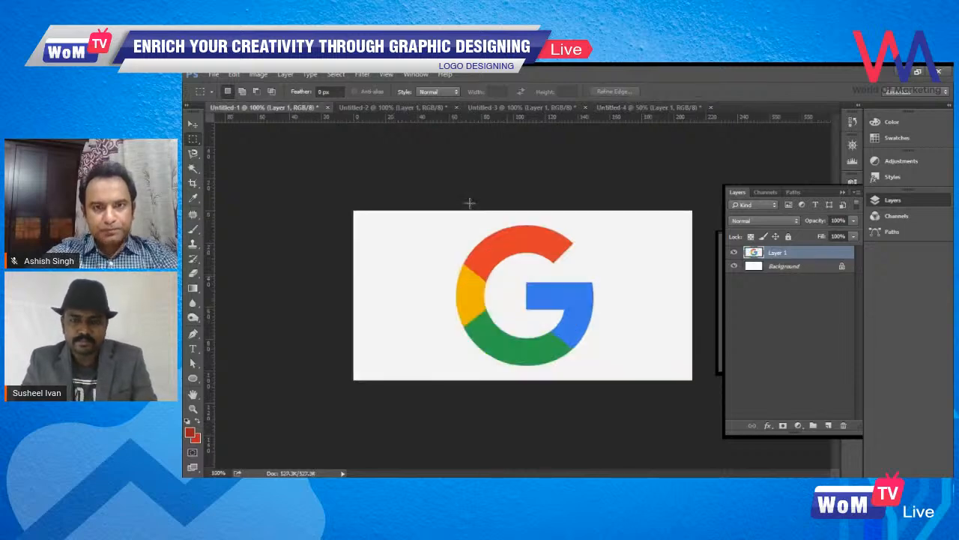
left_click(631, 108)
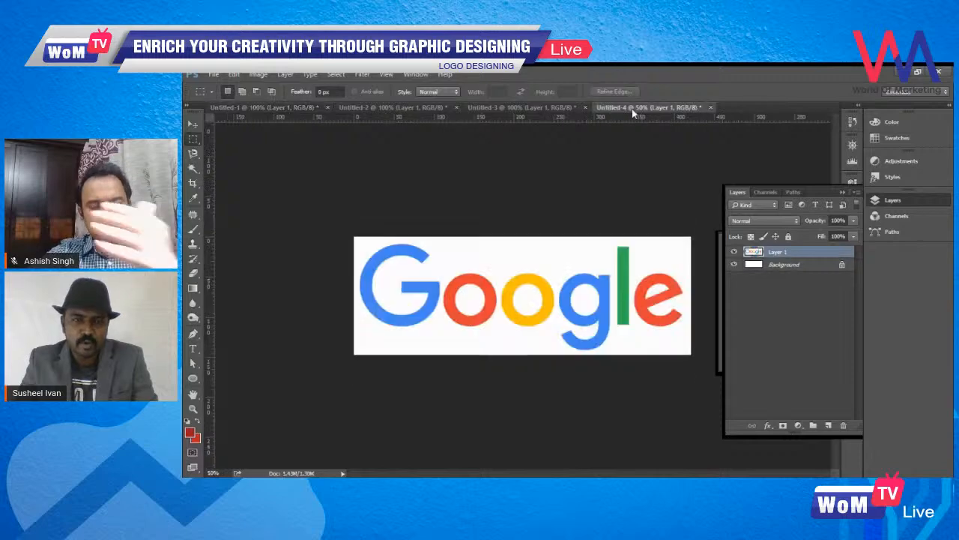
left_click(290, 111)
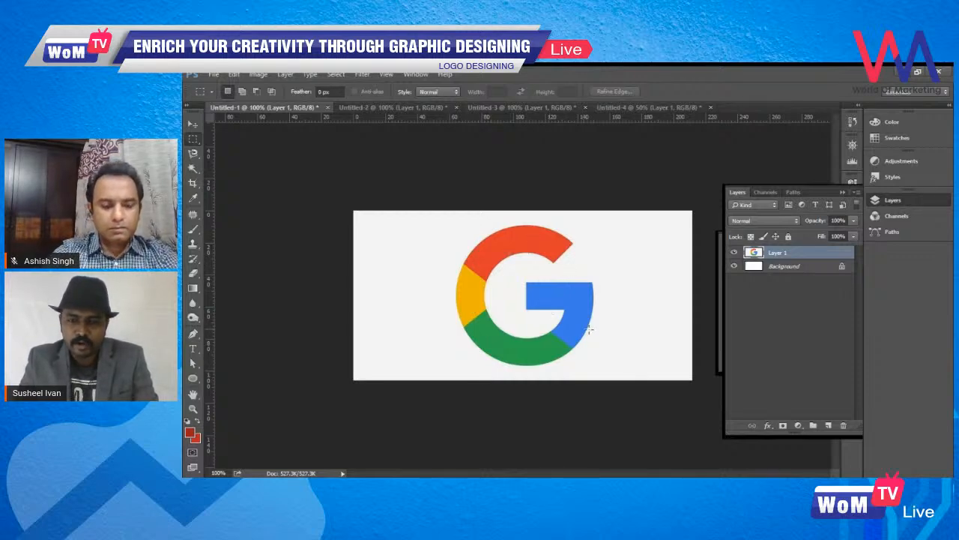
left_click(660, 108)
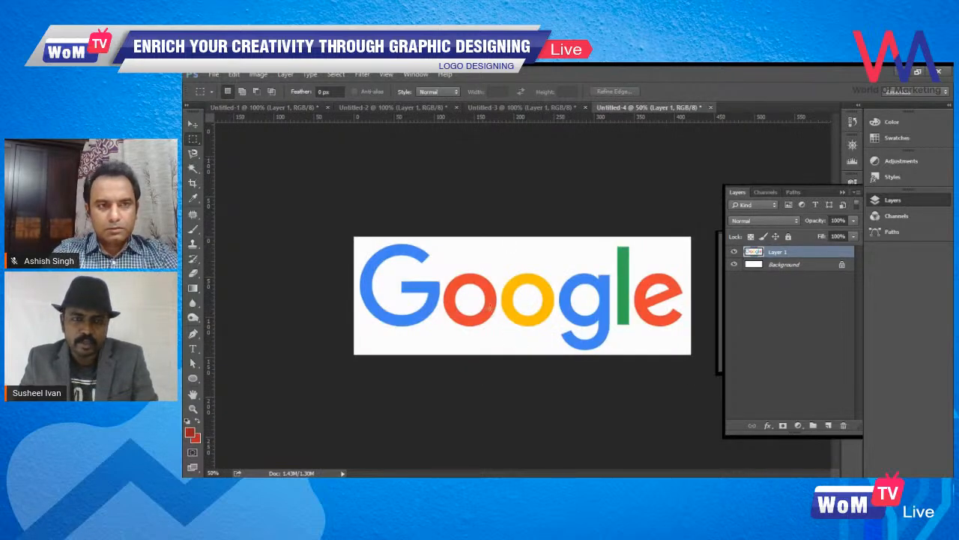
left_click(311, 108)
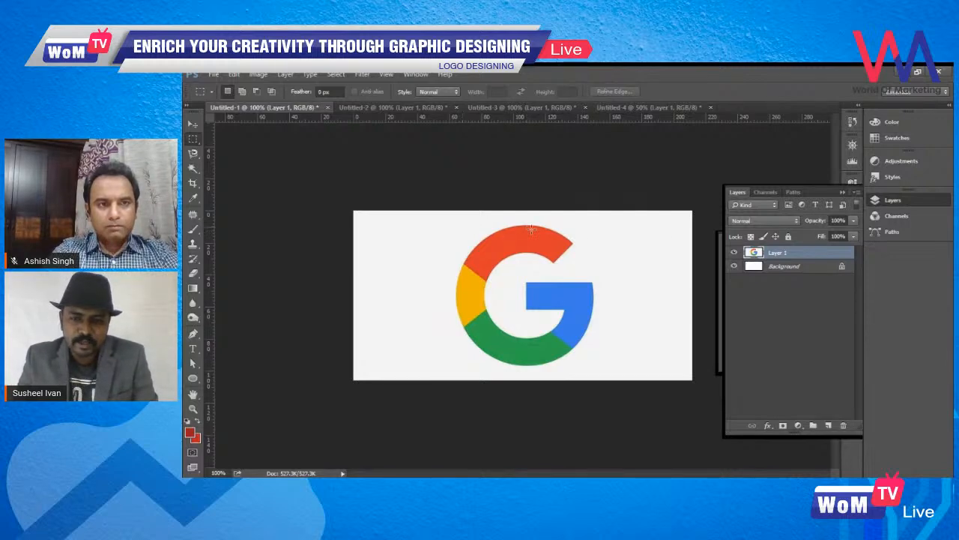
left_click(636, 108)
left_click(285, 108)
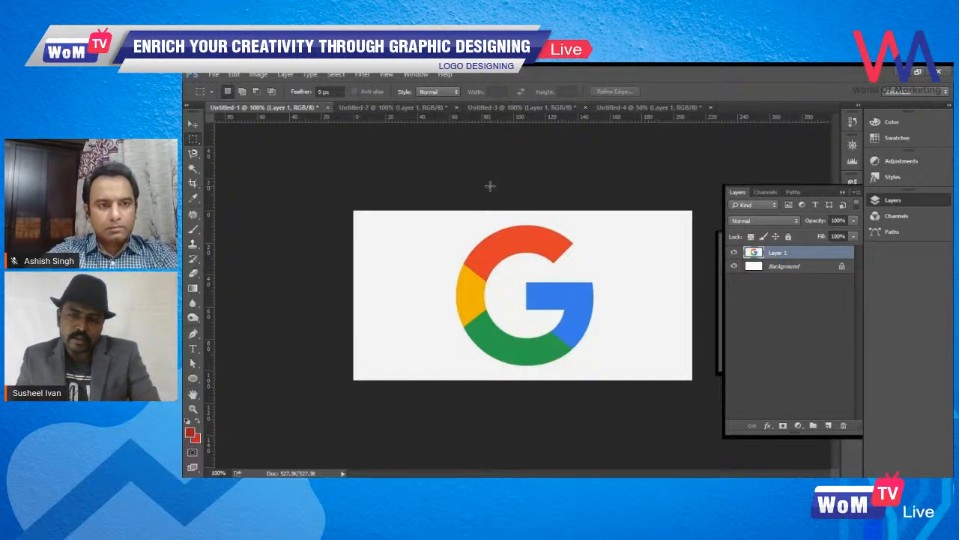
- Examine the Chrome logo with and without its wordmark alongside the Google wordmark and G icon
left_click(472, 110)
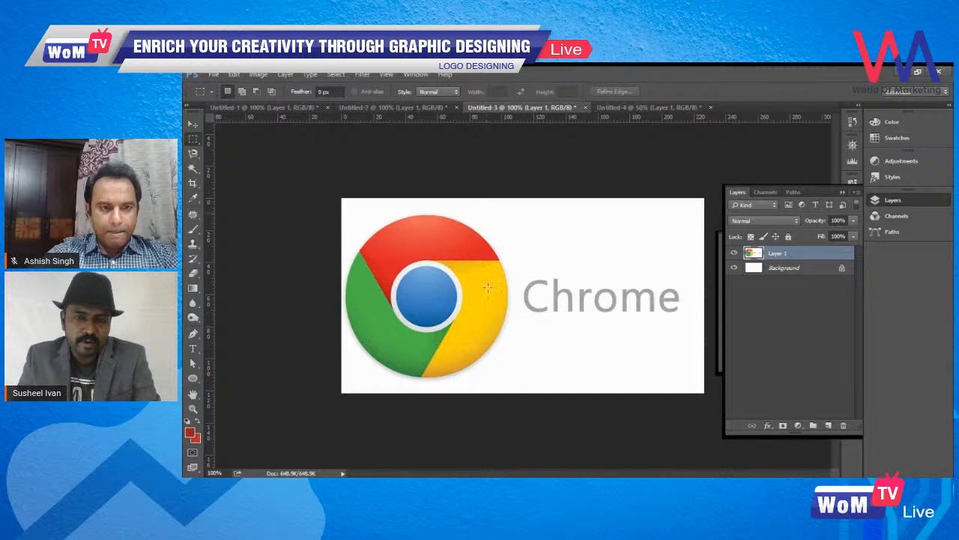
left_click(440, 111)
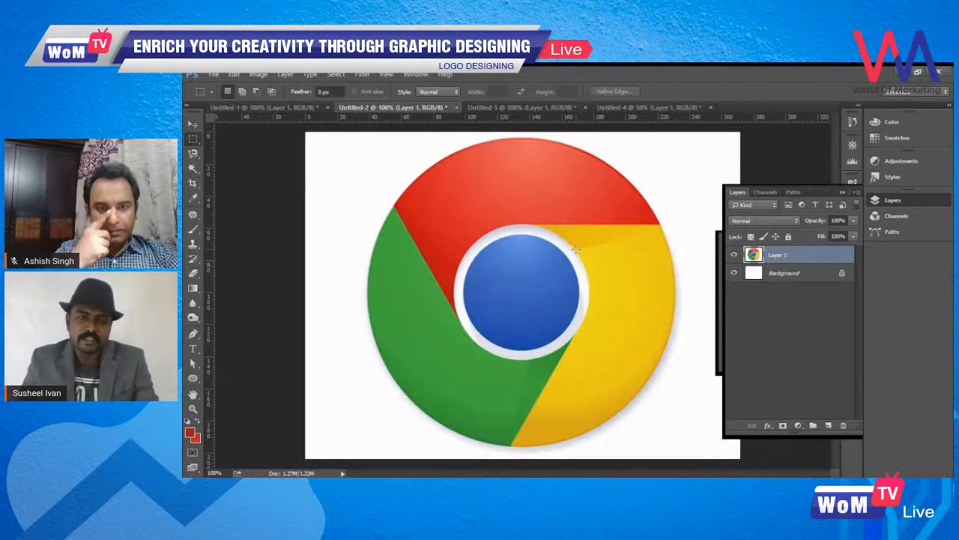
left_click(648, 107)
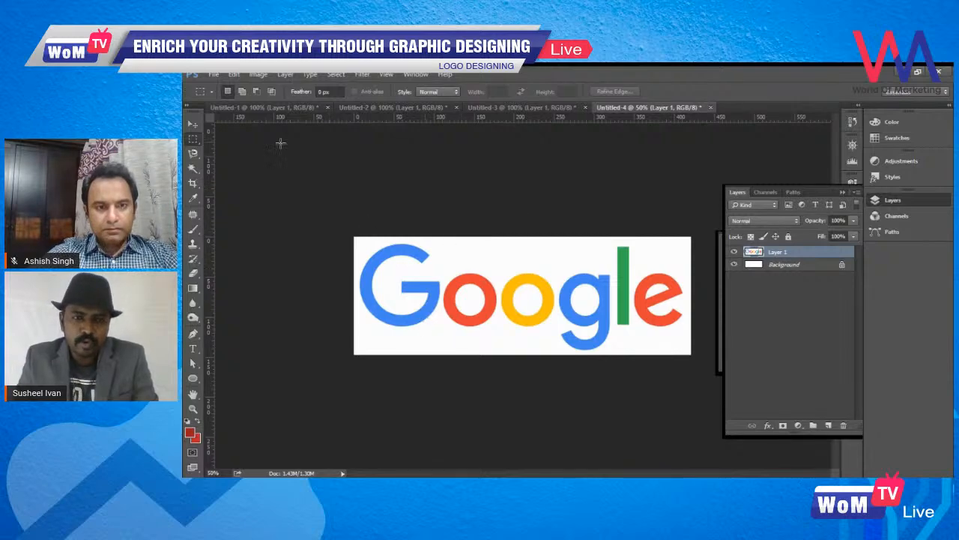
left_click(295, 108)
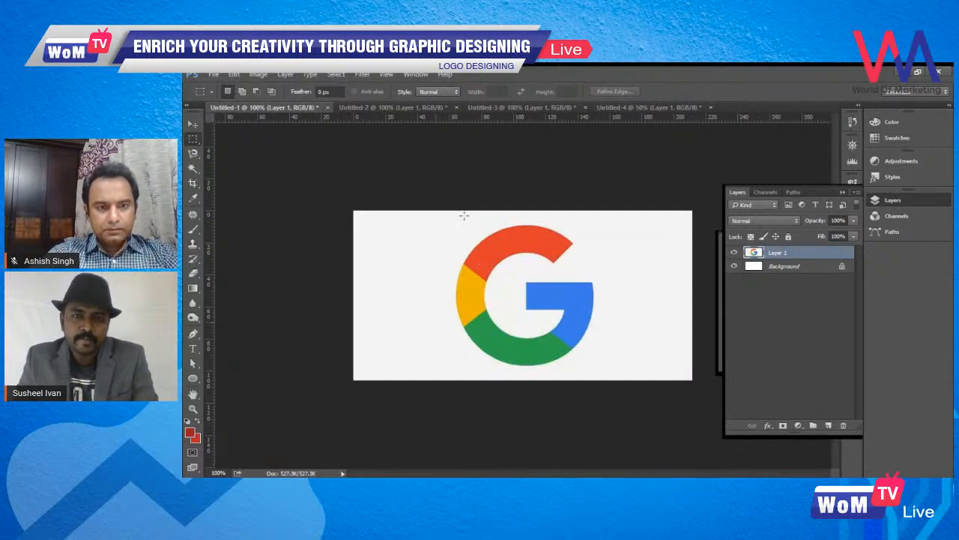
left_click(416, 108)
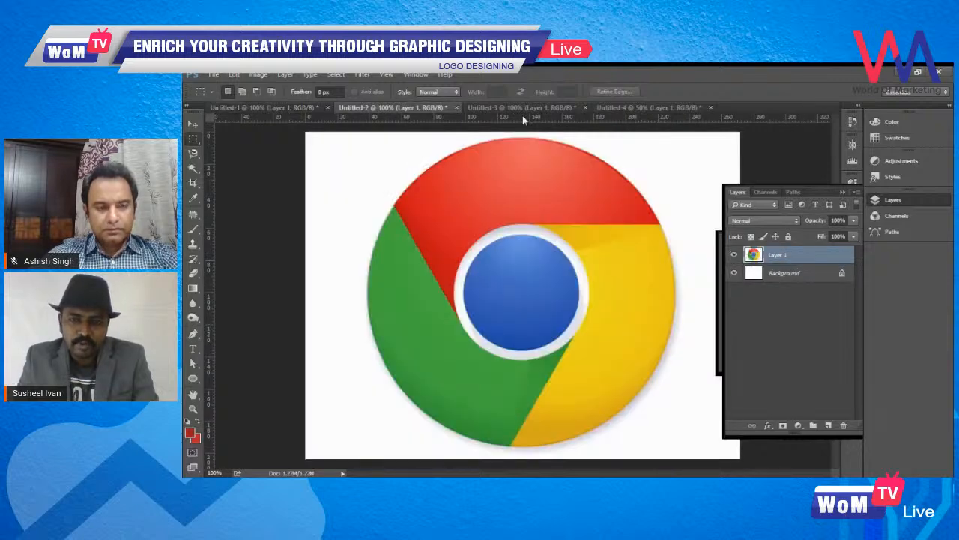
left_click(522, 110)
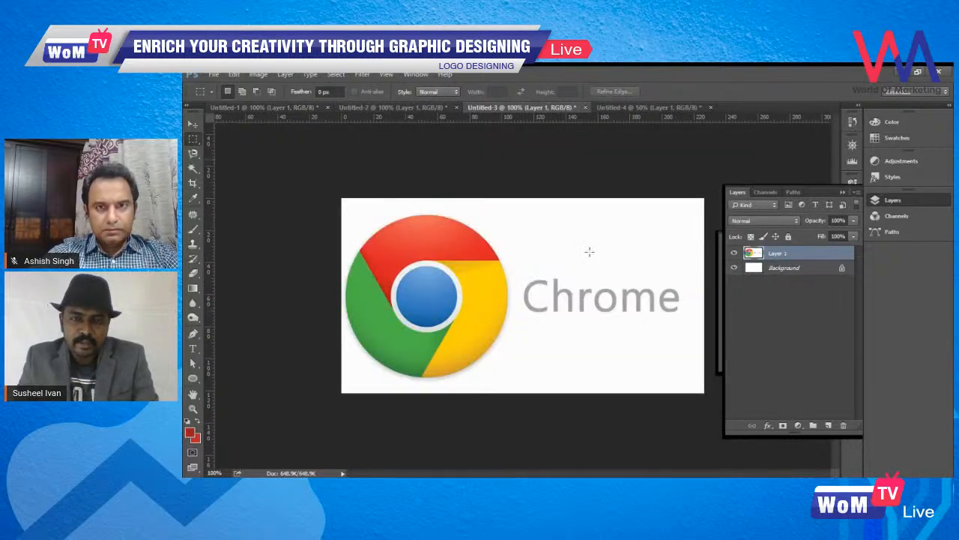
left_click(425, 107)
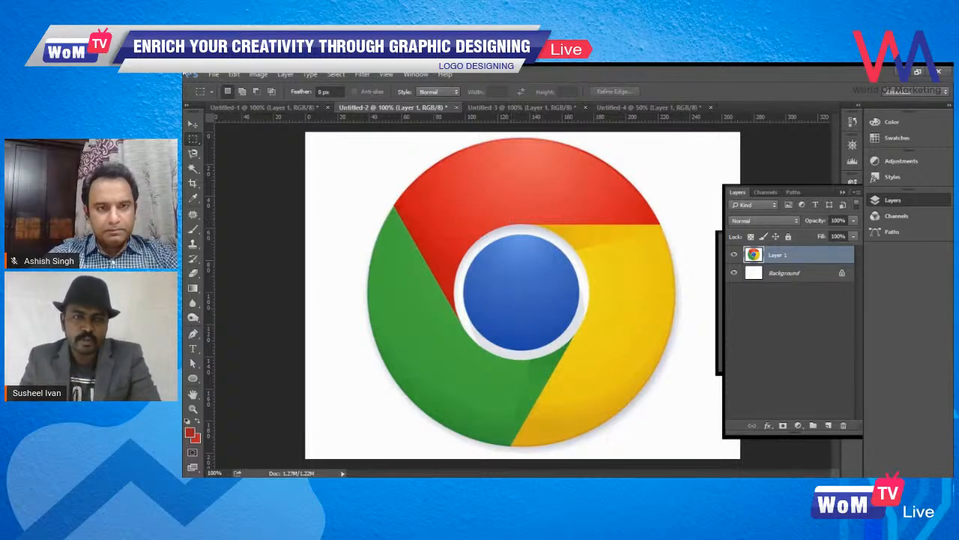
- Collapse the open Layers and Character palettes to clear the workspace around the Chrome icon
left_click(233, 75)
left_click(574, 78)
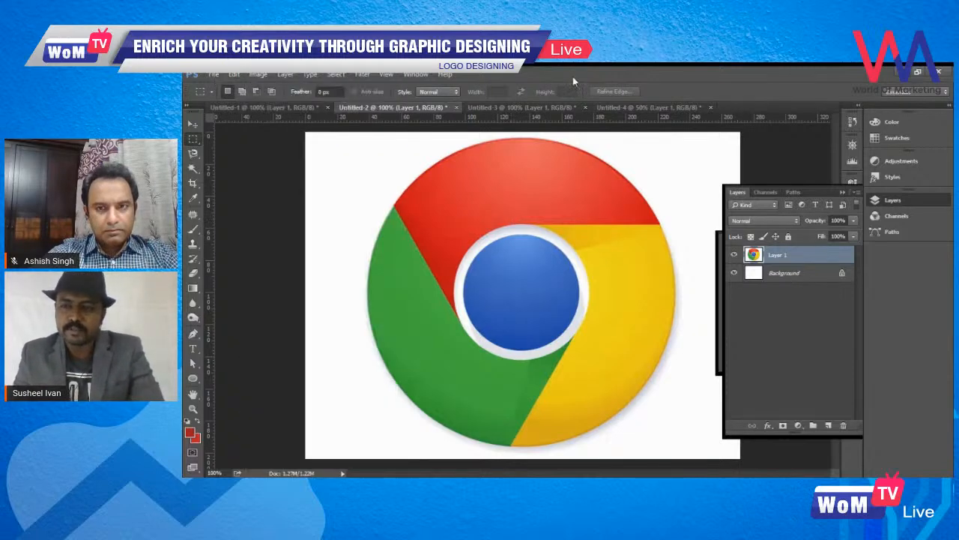
left_click(843, 192)
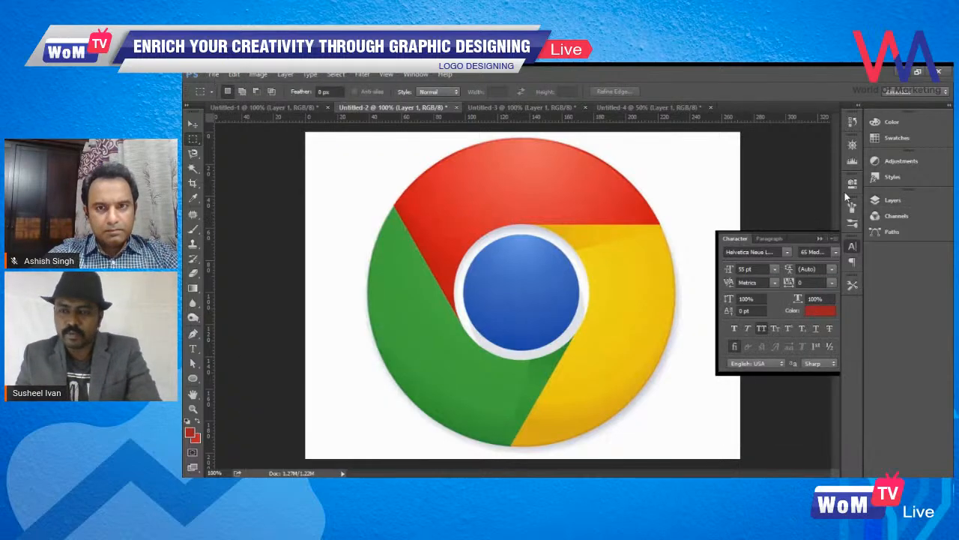
left_click(819, 239)
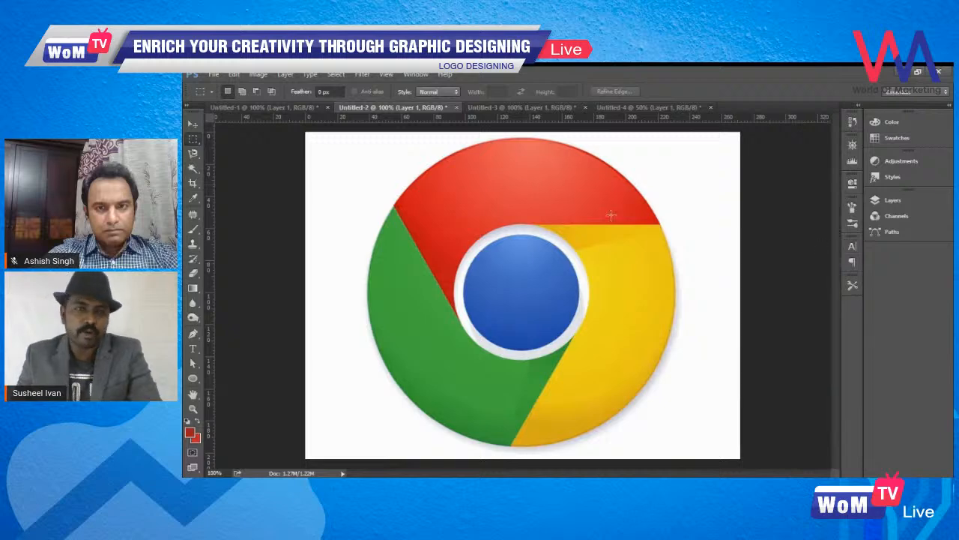
- Create a new document from the International Paper preset at A4 size, with the colour mode set to CMYK Color
left_click(213, 75)
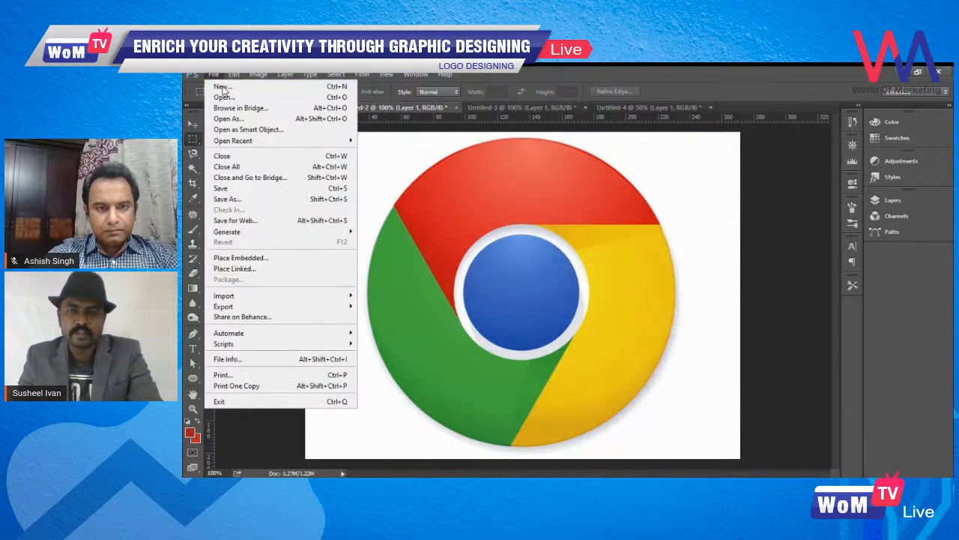
left_click(222, 87)
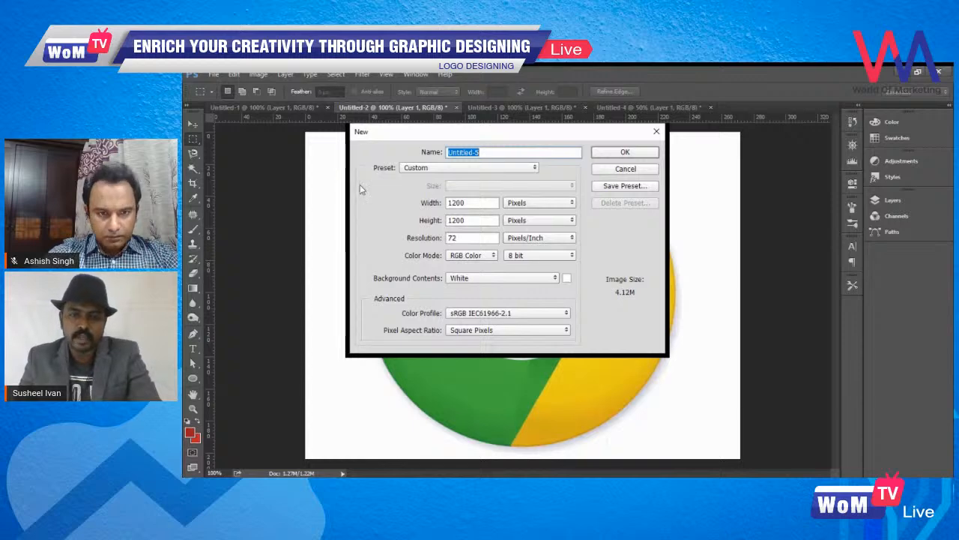
left_click(497, 169)
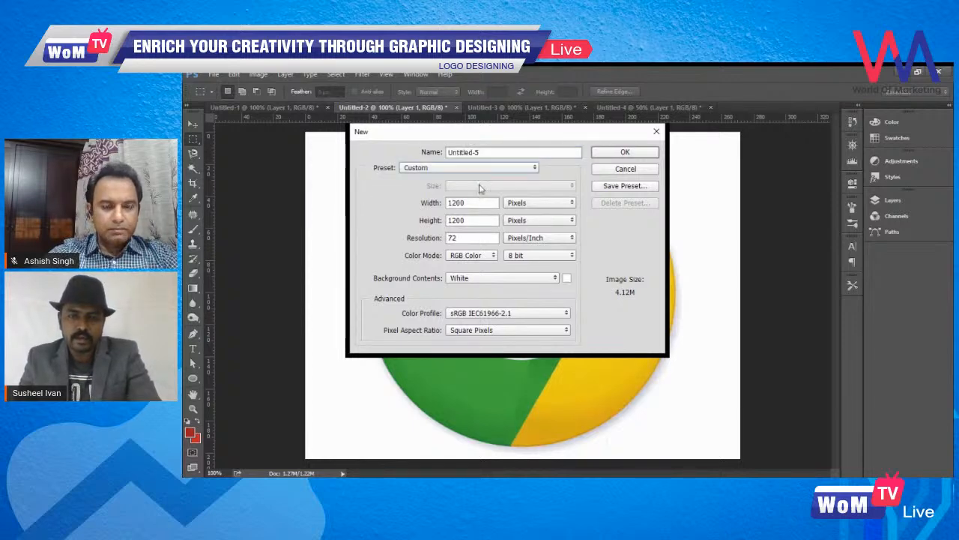
left_click(481, 188)
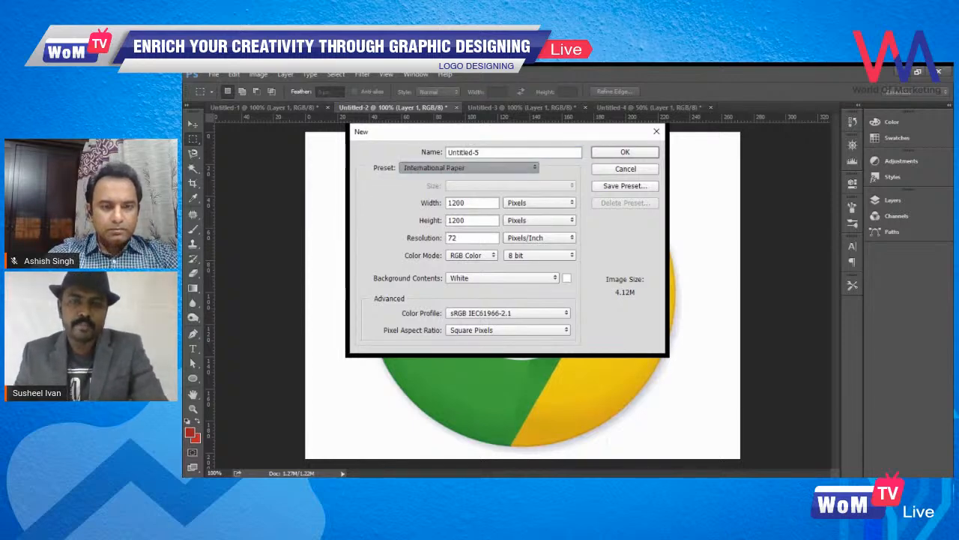
left_click(470, 216)
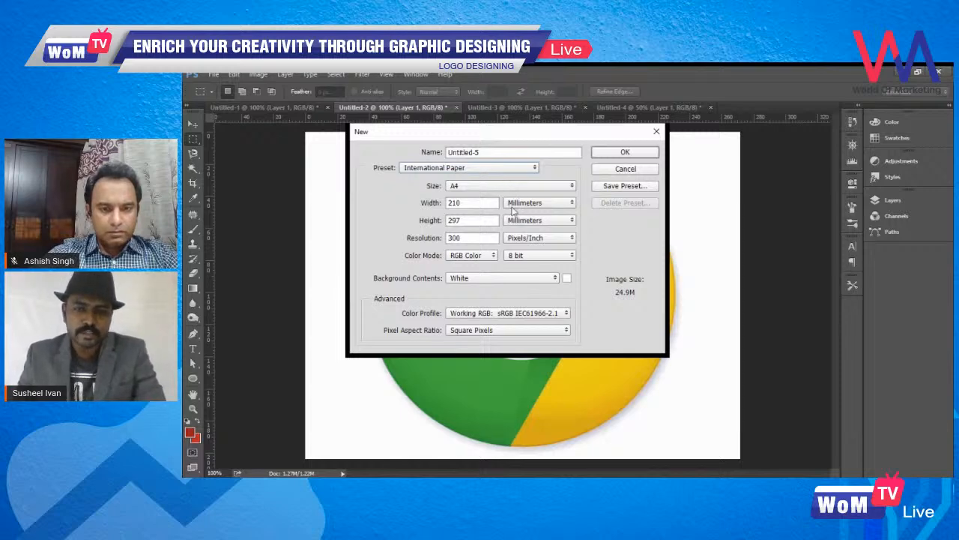
left_click(475, 258)
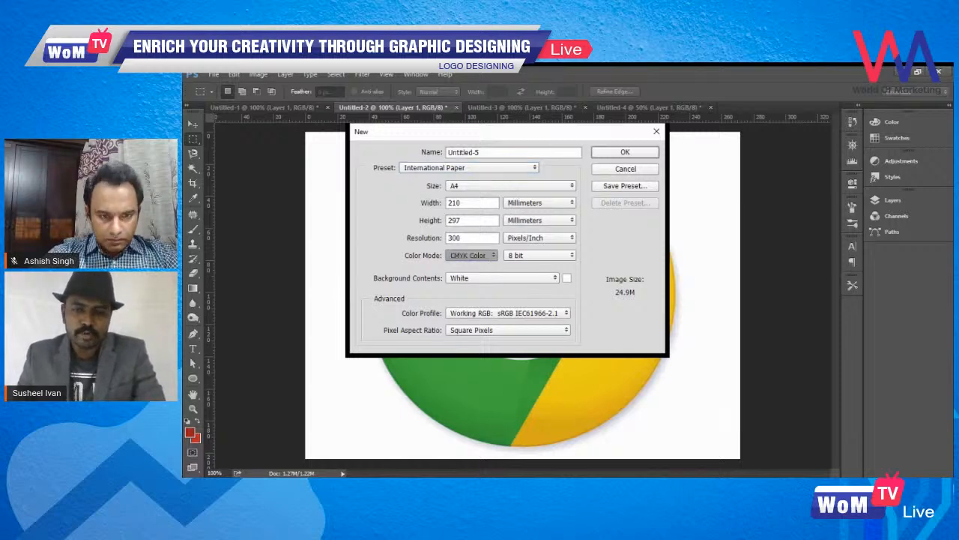
left_click(480, 293)
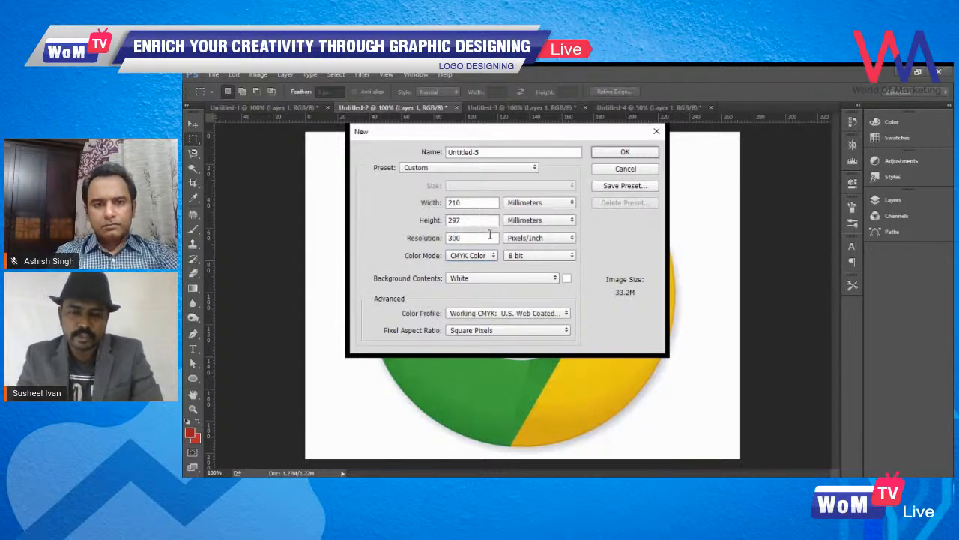
left_click(634, 153)
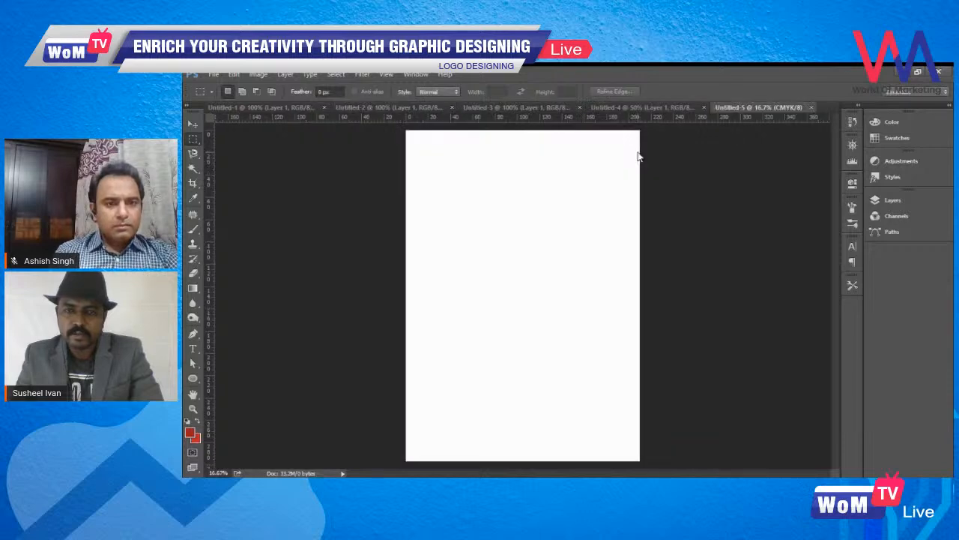
- Try to rotate the blank A4 canvas 90° clockwise
left_click(257, 75)
mouse_move(335, 177)
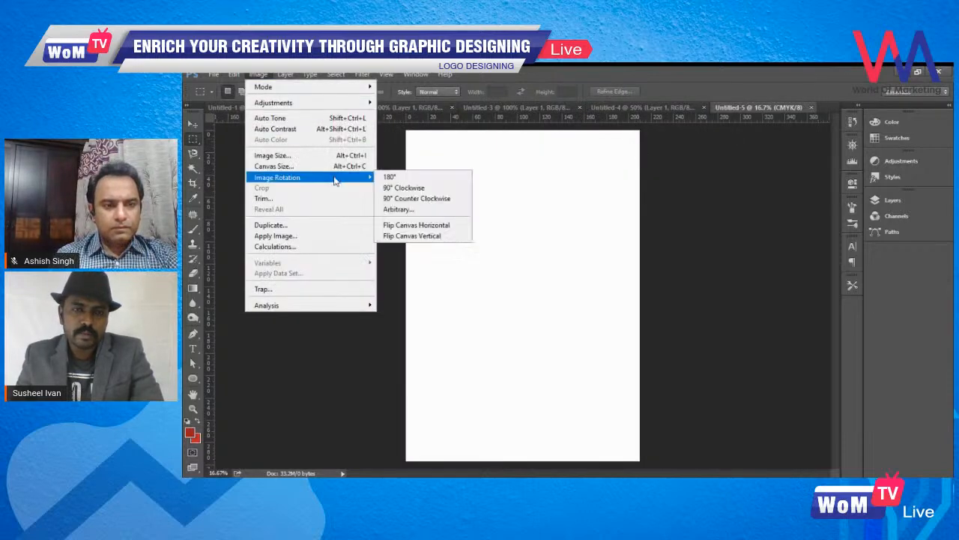
left_click(413, 192)
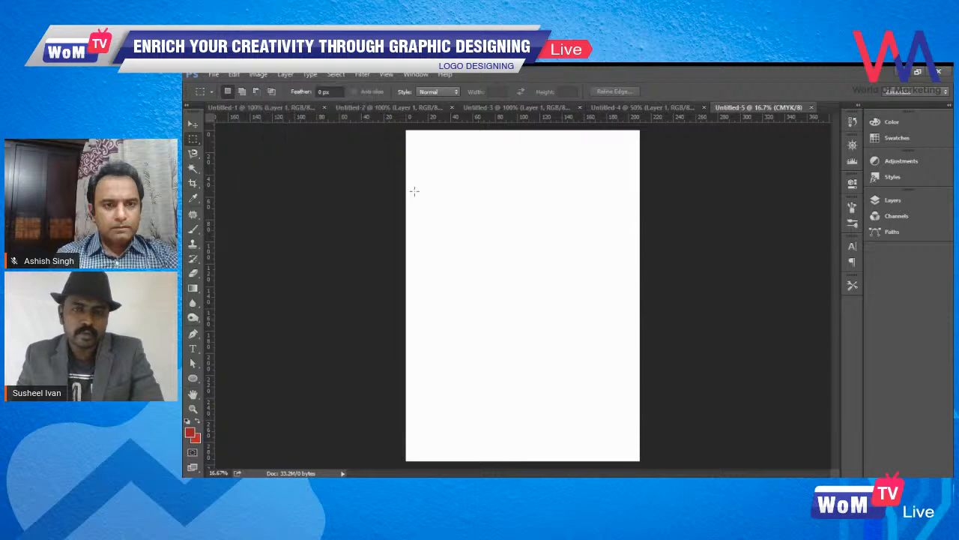
left_click(213, 75)
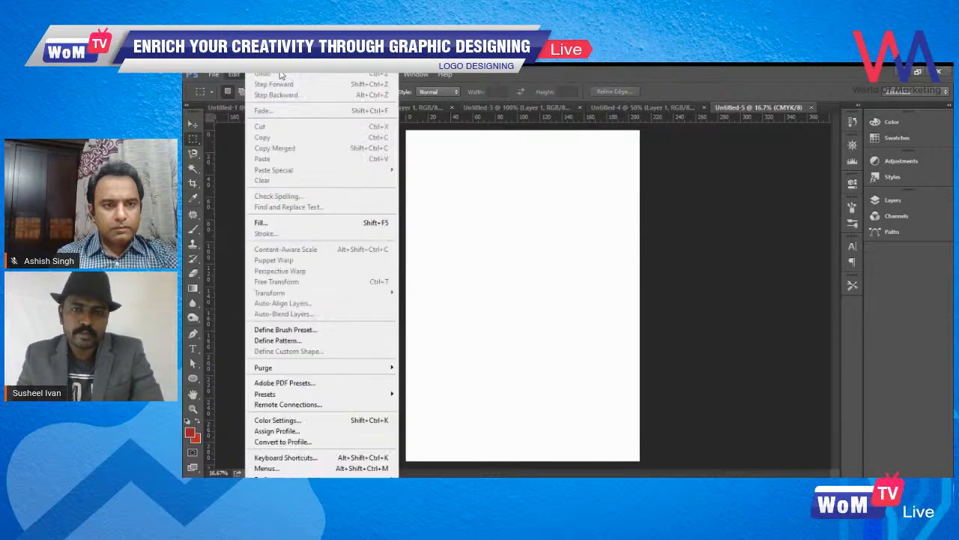
left_click(492, 207)
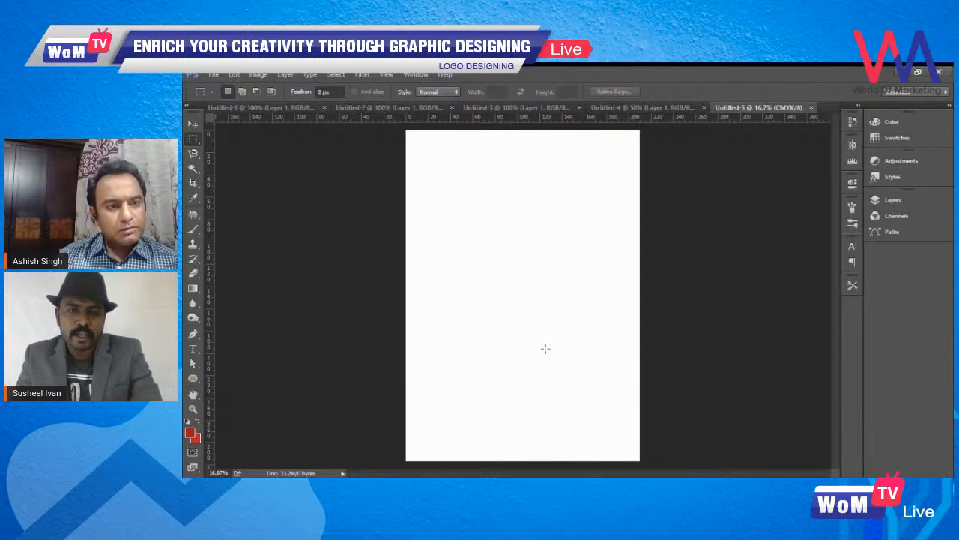
- Place the WOM-Vertical copy logo image at the centre of the blank A4 document, nearly filling its width
left_click(299, 109)
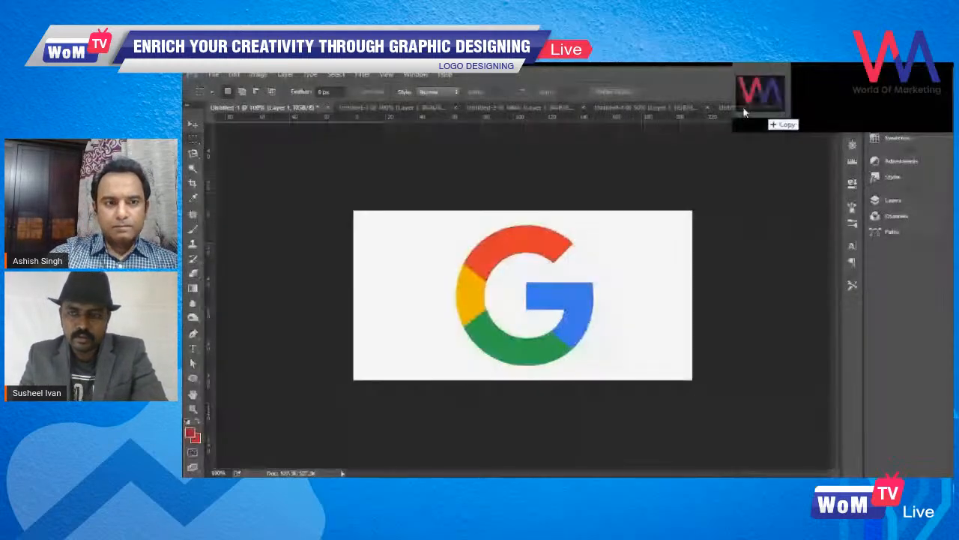
left_click_drag(757, 113, 816, 114)
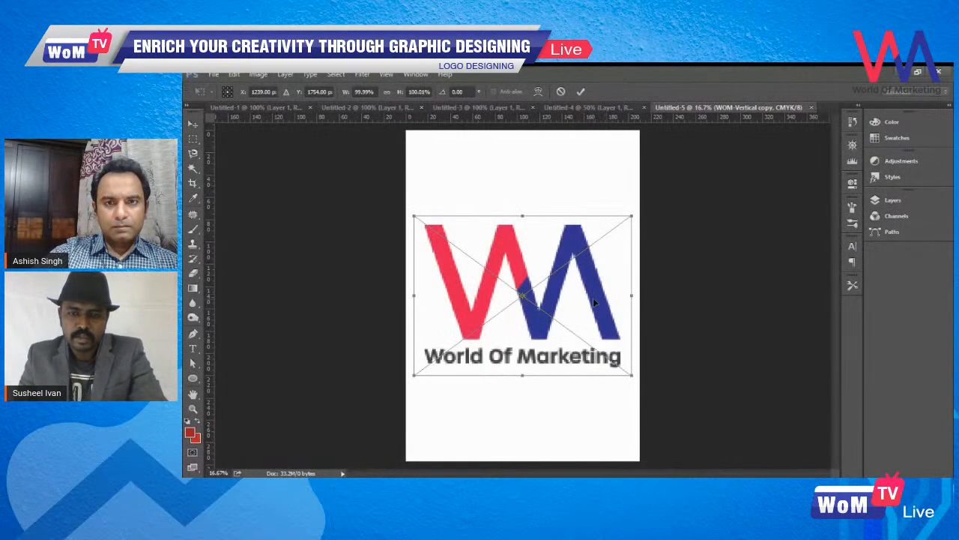
key("Return")
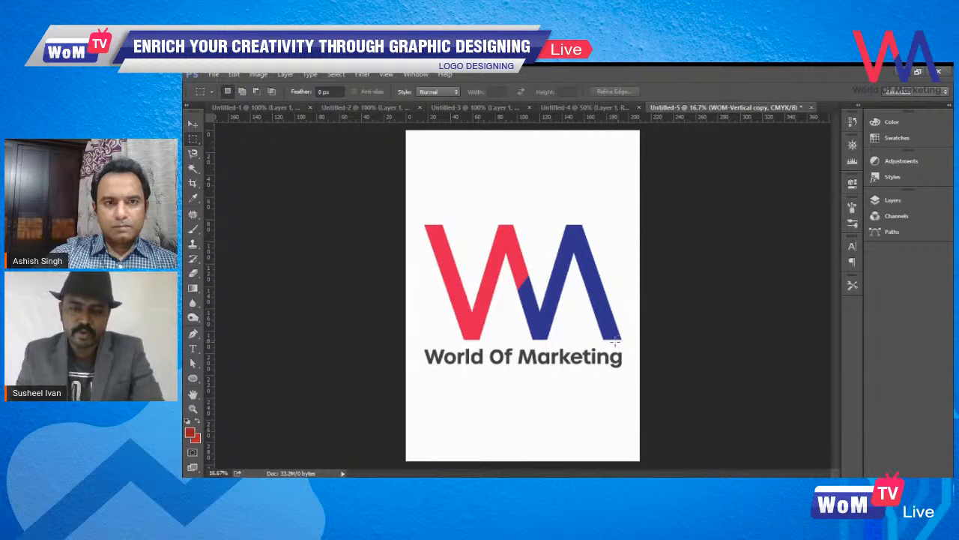
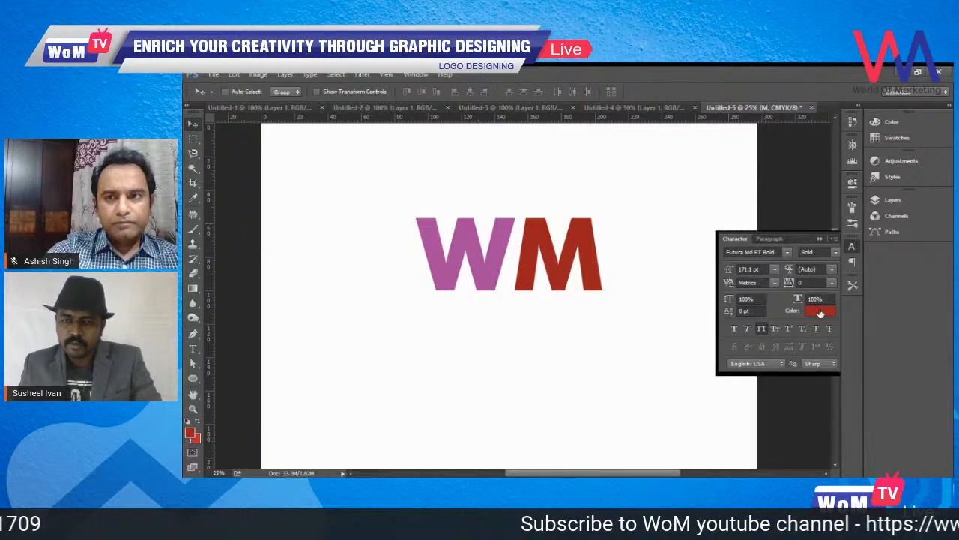
- Set the text colour of the letter M to dark blue #14029c
mouse_move(806, 314)
left_mouse_down()
mouse_move(806, 293)
mouse_move(806, 305)
left_mouse_up()
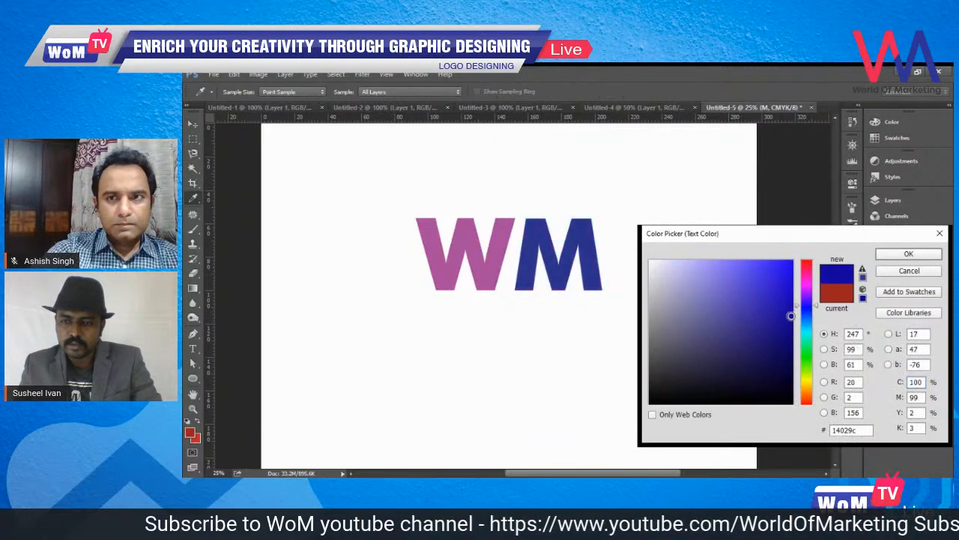
left_click(905, 254)
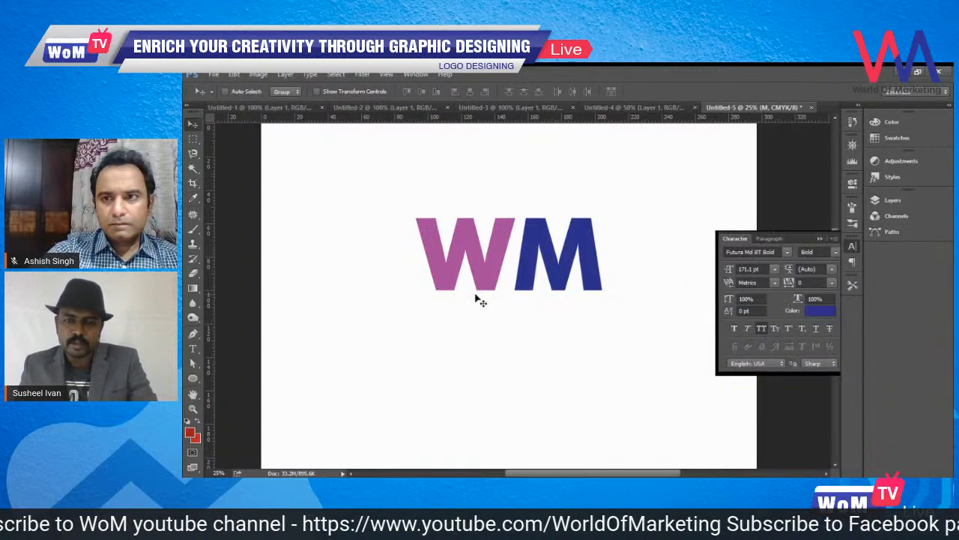
- Move the letter W slightly left, away from the blue M, keeping the tops of both letters level
right_click(497, 291)
left_click(516, 286)
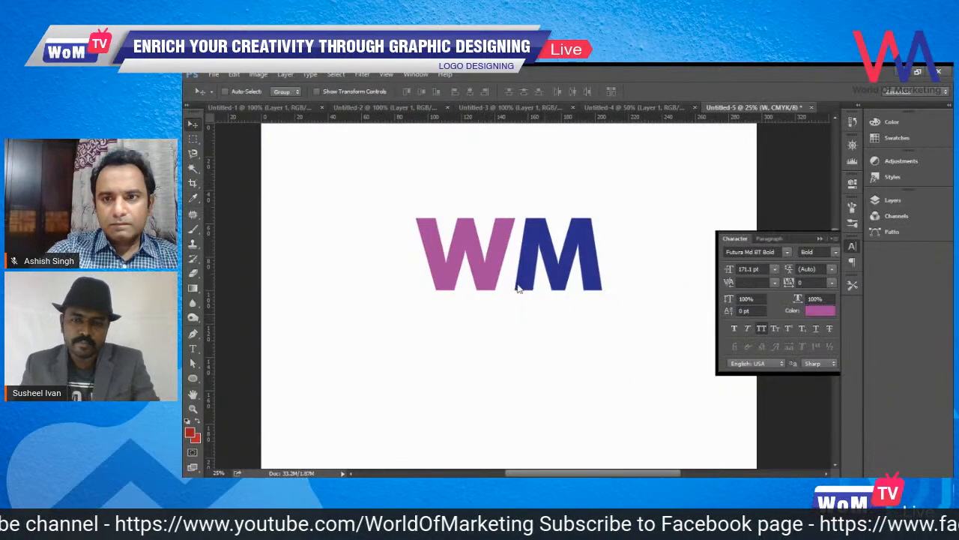
mouse_move(496, 287)
left_mouse_down()
mouse_move(539, 283)
mouse_move(474, 276)
mouse_move(484, 279)
left_mouse_up()
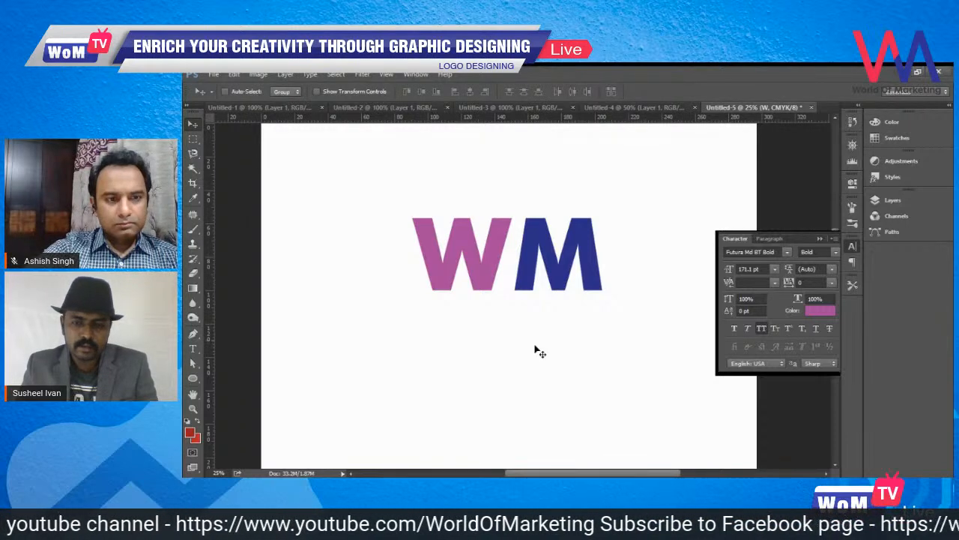
- Try the M overlapping the W's last stroke, show the layer list, and place the M edge to edge beside the W
left_click_drag(557, 279, 523, 286)
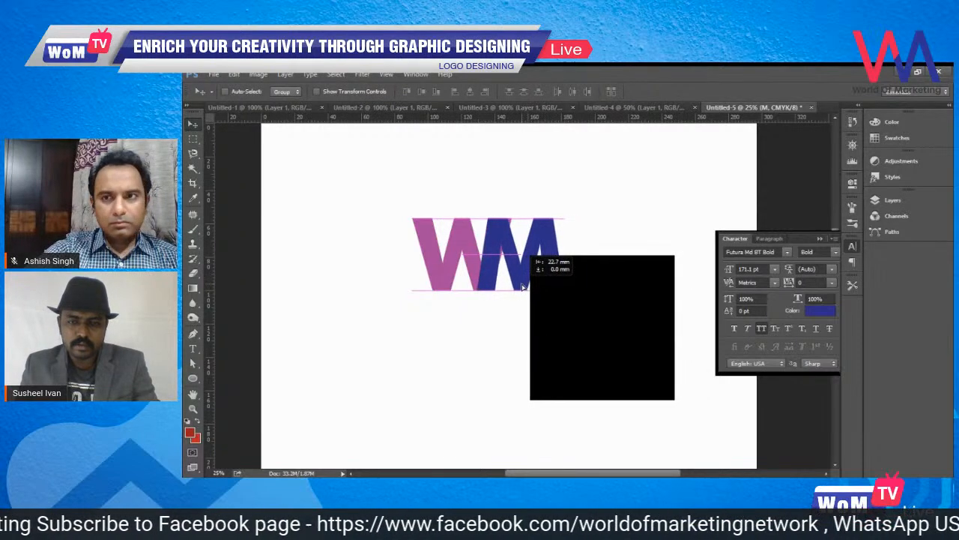
left_click_drag(523, 286, 487, 291)
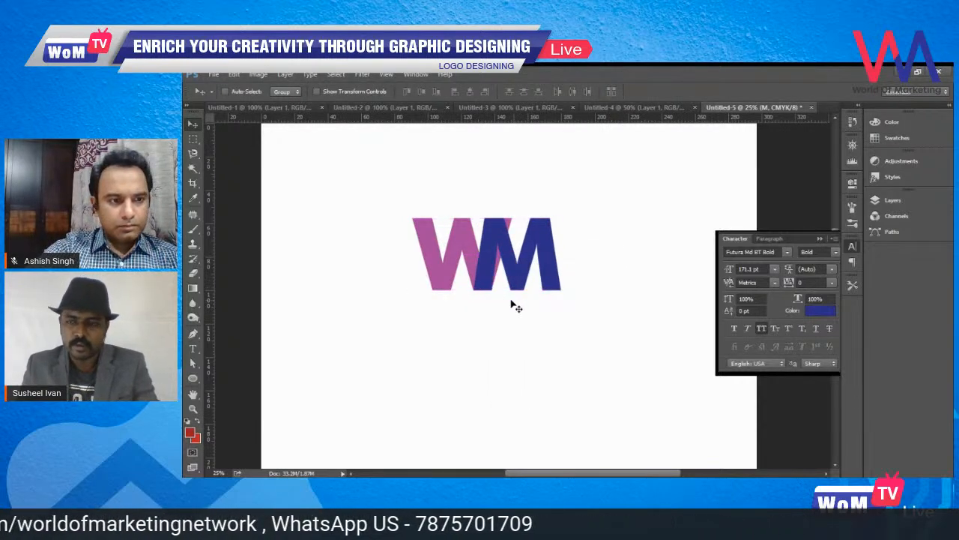
key("F7")
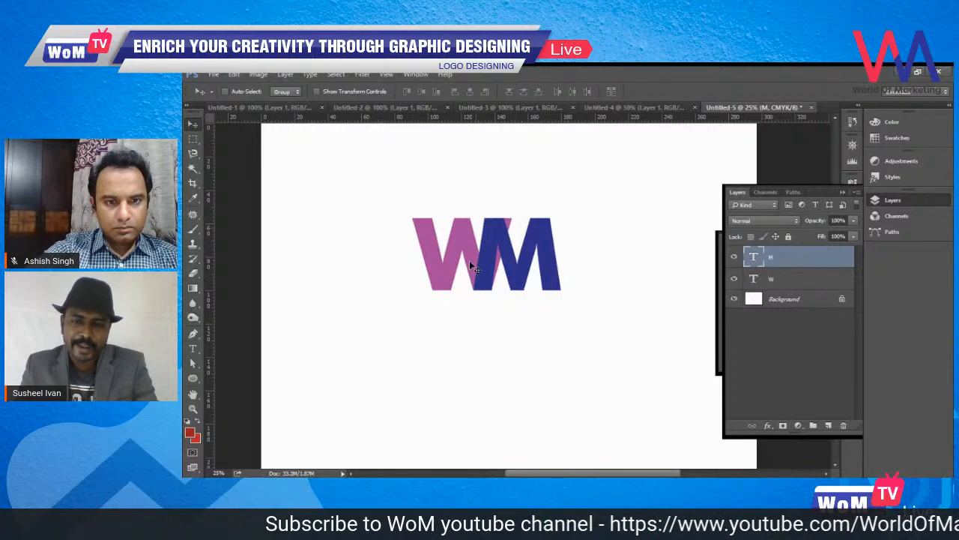
left_click_drag(514, 275, 545, 275)
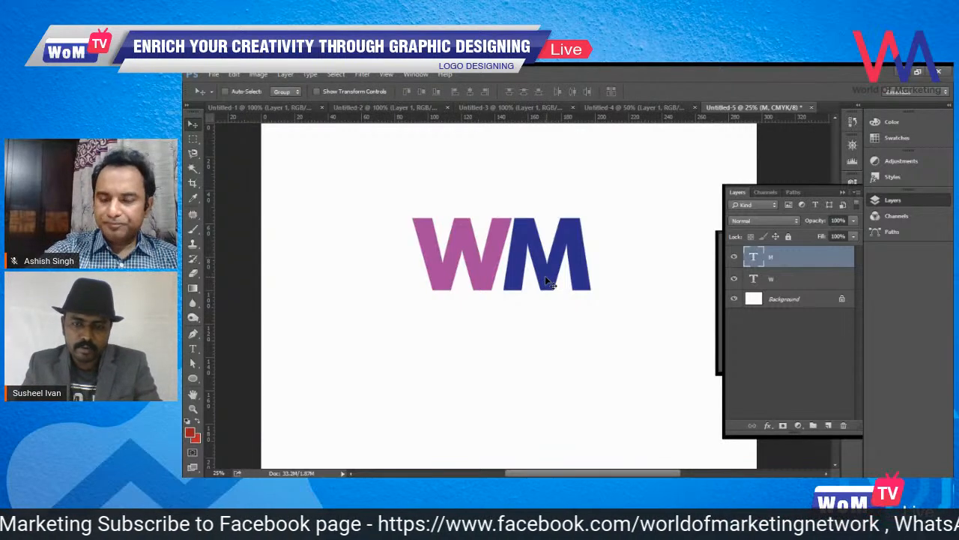
- Rasterize the W text layer
key("z")
left_click(545, 275)
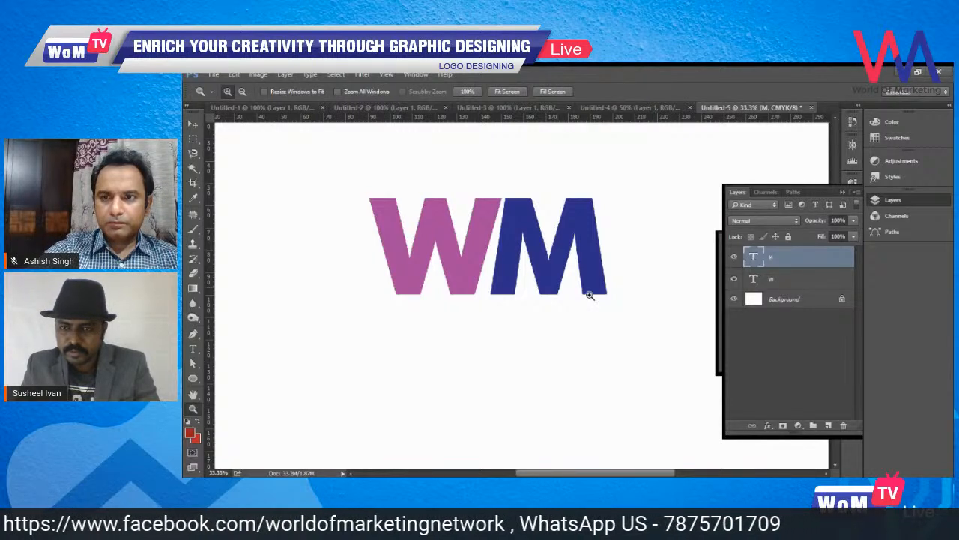
left_click(801, 280)
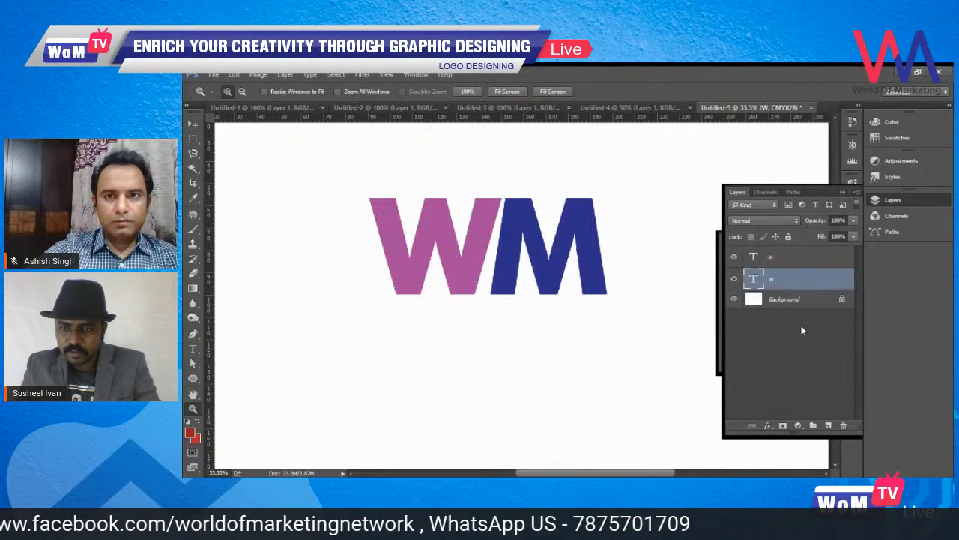
right_click(795, 284)
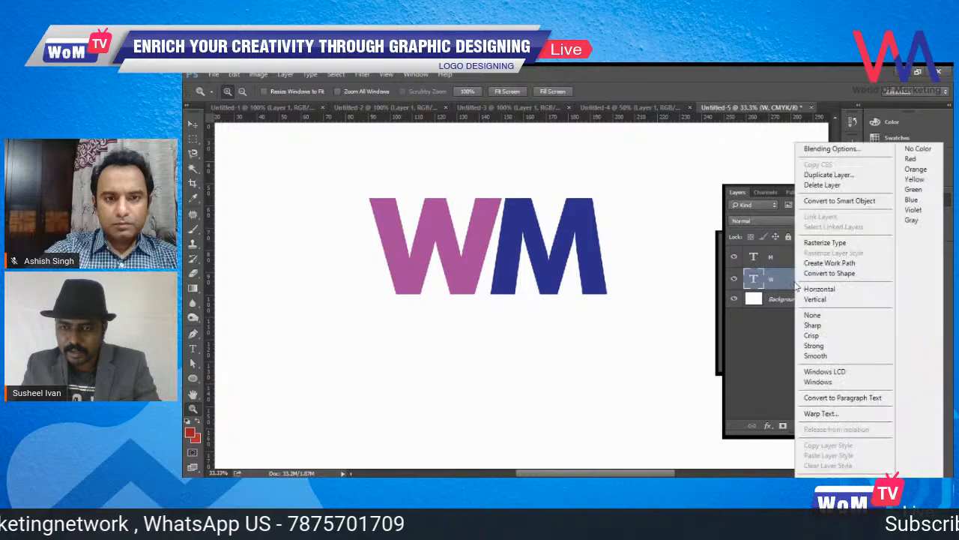
left_click(823, 244)
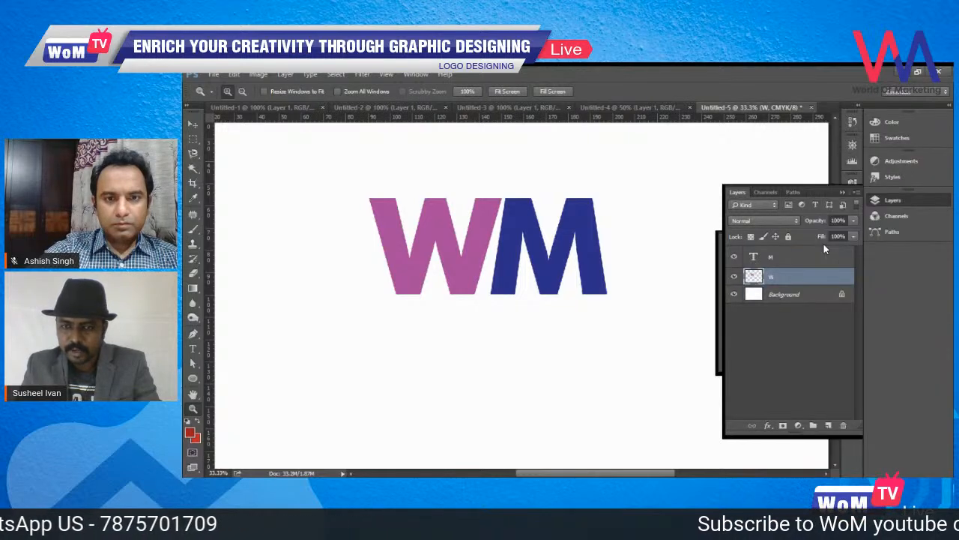
- Rasterize the M text layer, switching briefly to the Type tool and back to the Move tool
left_click(809, 259)
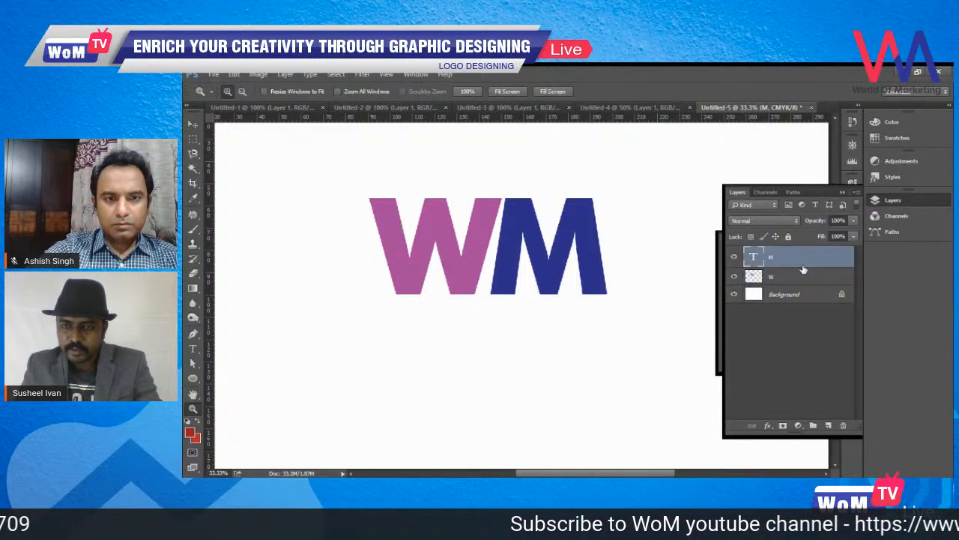
right_click(805, 263)
left_click(825, 247)
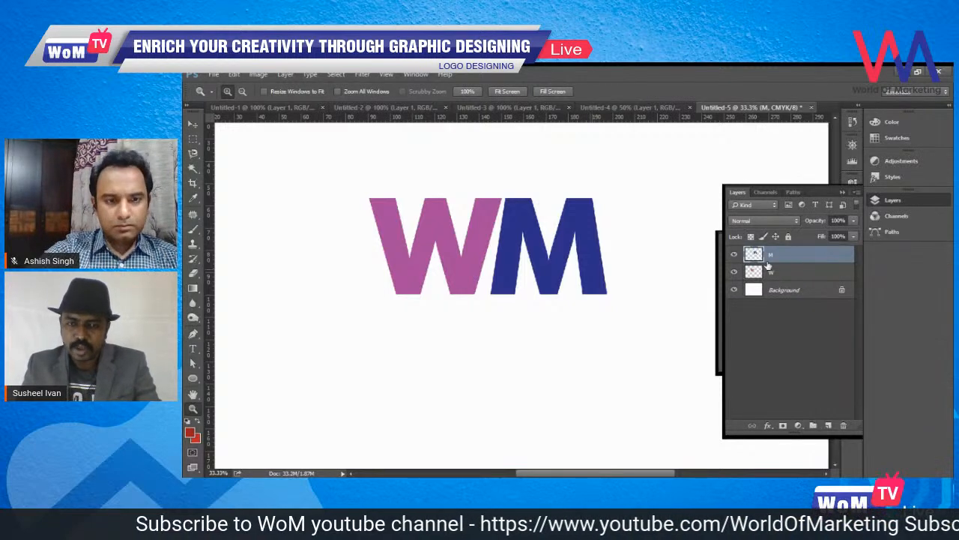
key("t")
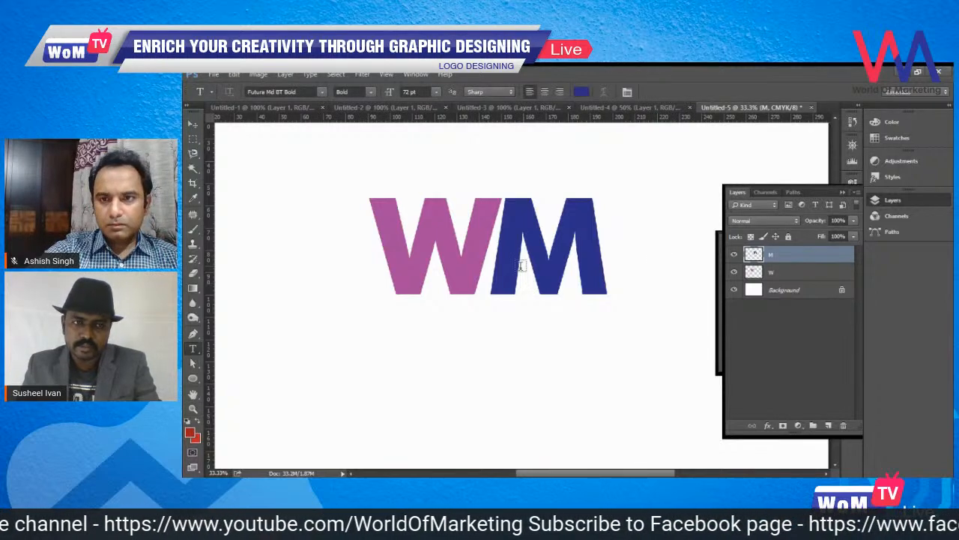
key("v")
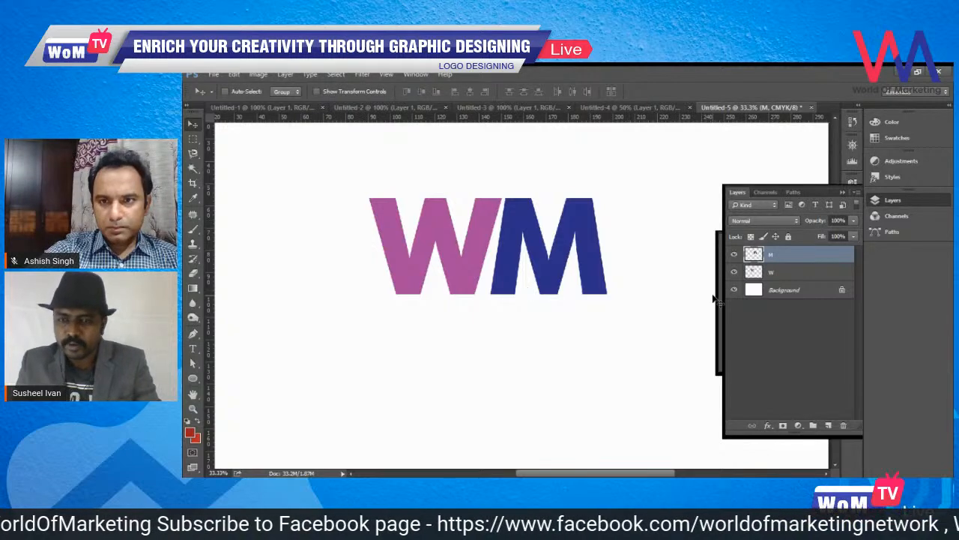
- Convert the M type layer to pixels once more, then undo the conversion so the M is type again
left_click(788, 277)
left_click(789, 259)
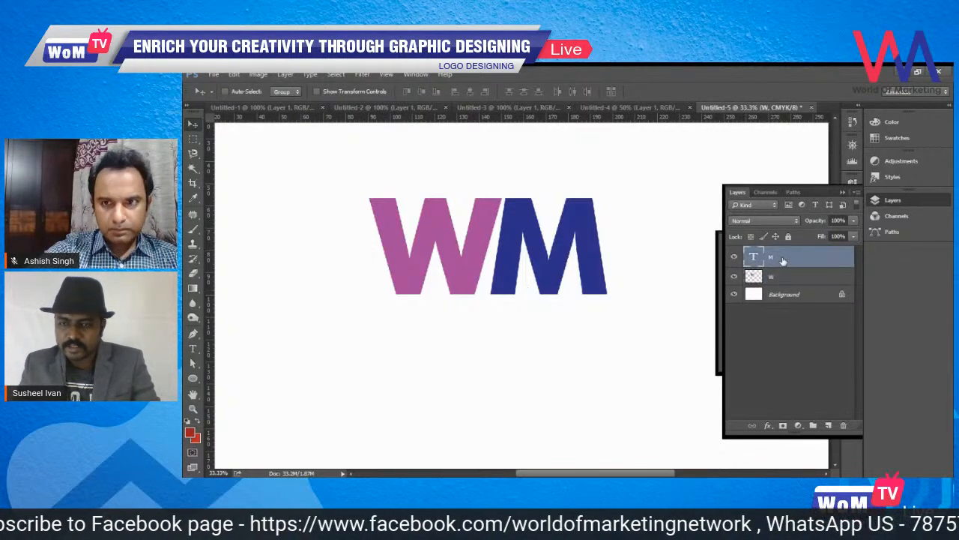
right_click(791, 258)
left_click(832, 251)
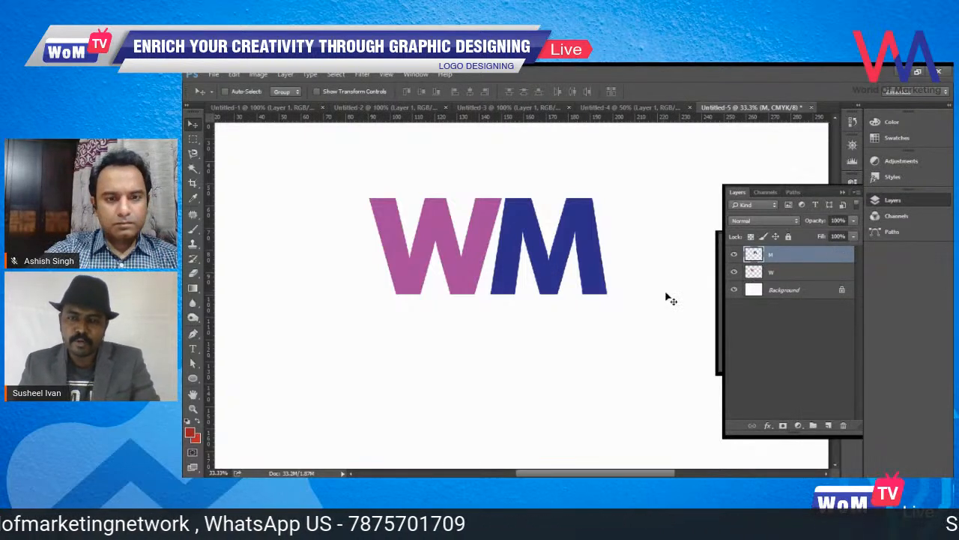
key("ctrl+z")
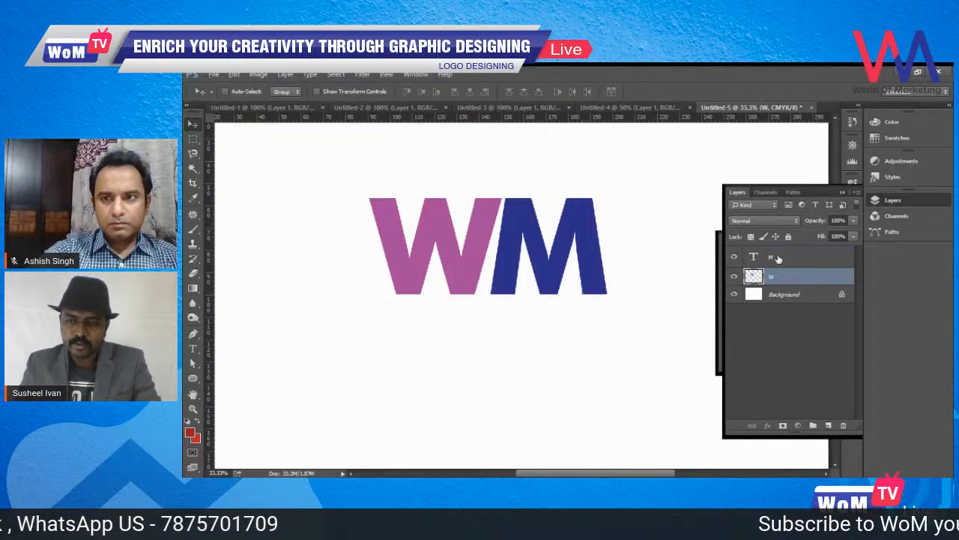
- Move the M type layer clear of the W and try to delete its upper part inside a rectangular selection
left_click(778, 258)
left_click_drag(567, 274, 599, 282)
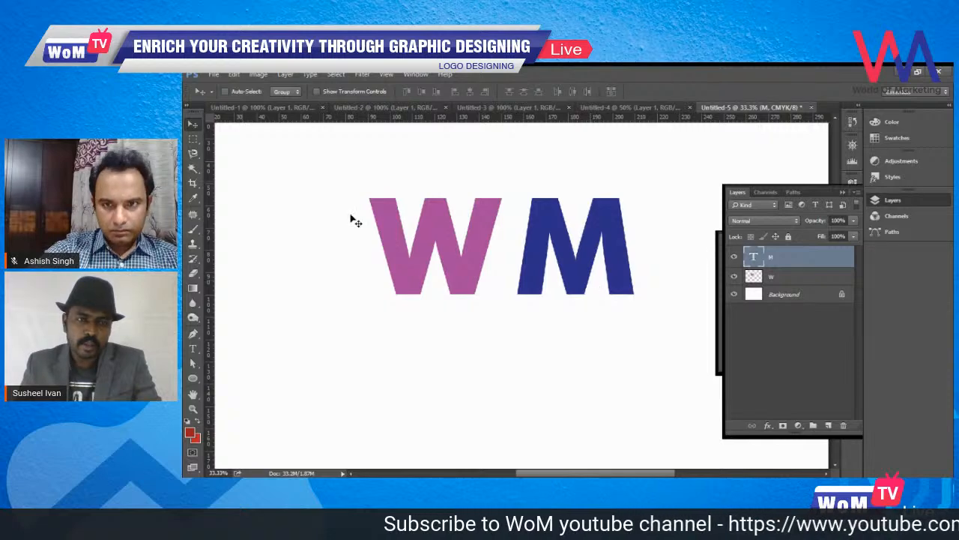
left_click(193, 141)
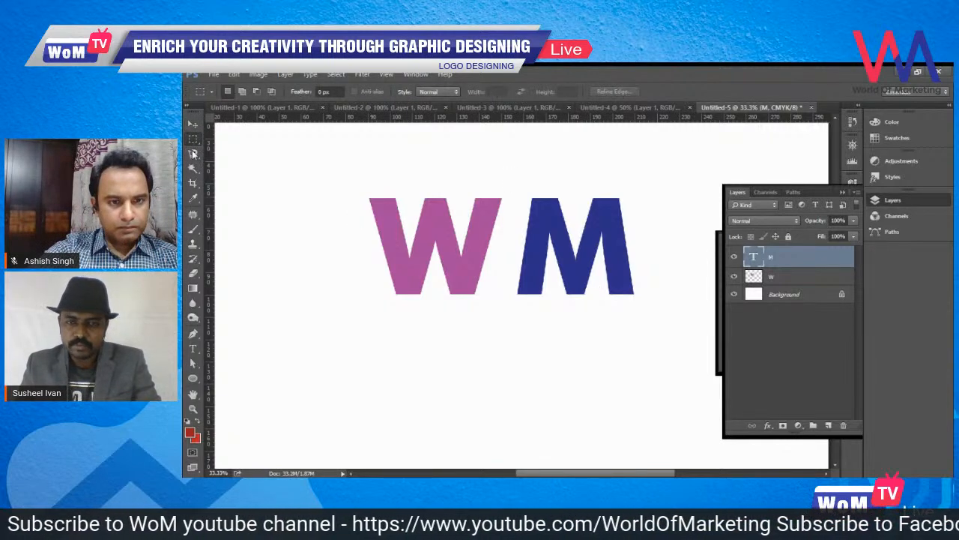
left_click_drag(516, 187, 632, 233)
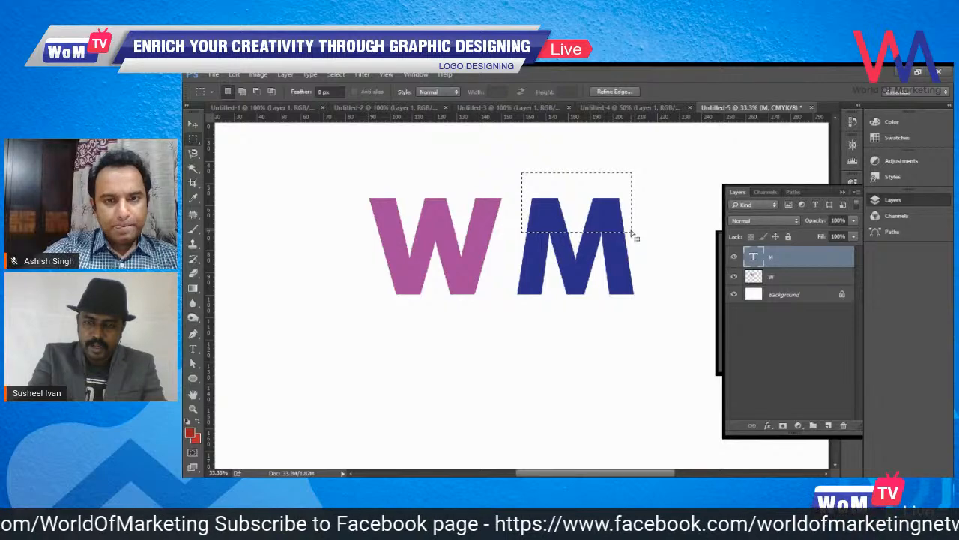
key("Delete")
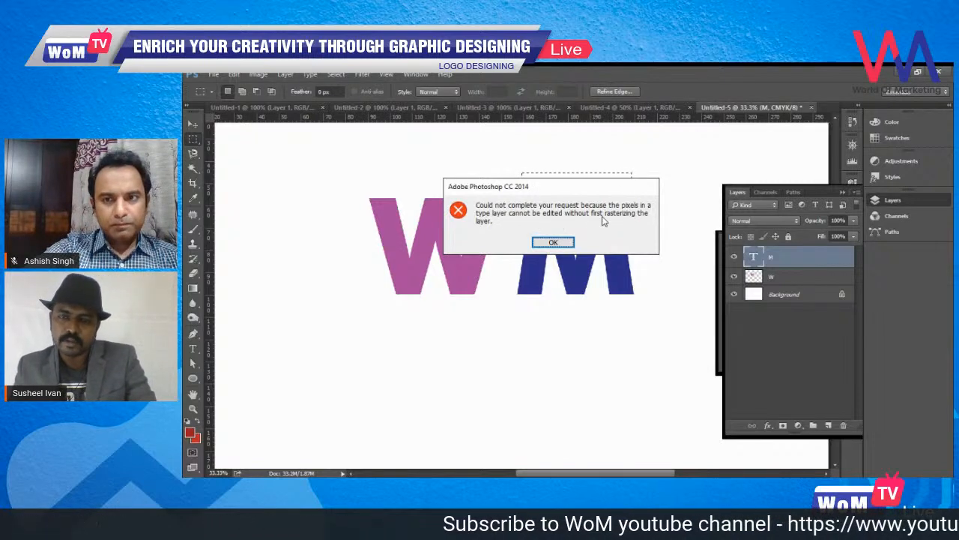
key("Return")
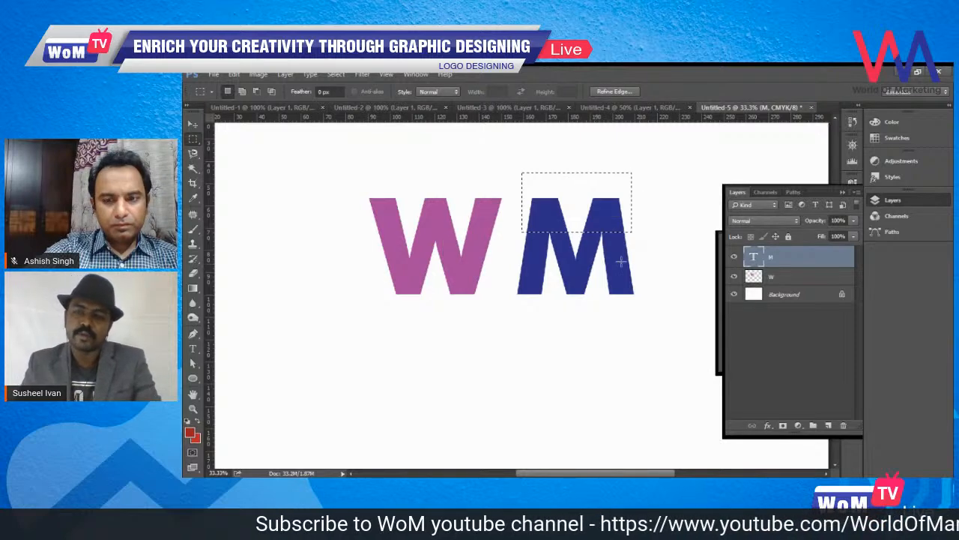
key("ctrl+d")
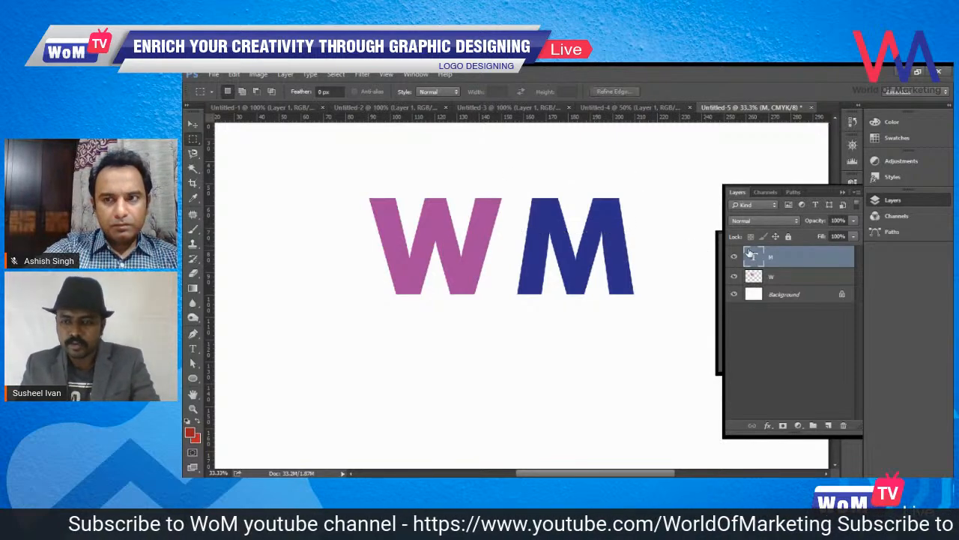
- Rasterize the M type layer so its pixels can be edited
right_click(783, 256)
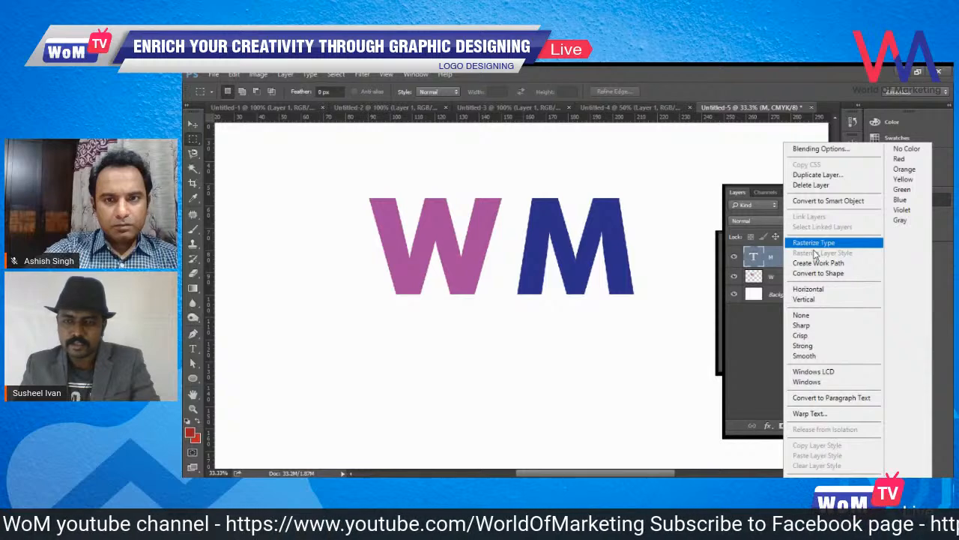
left_click(814, 242)
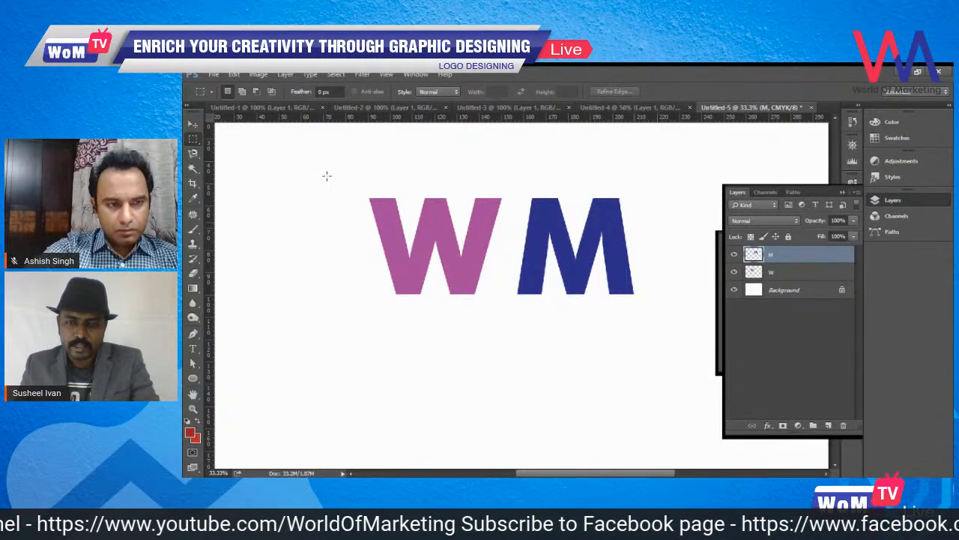
- Delete the upper part of the rasterized M with a rectangular selection, then undo the deletion and deselect
left_click_drag(518, 183, 640, 225)
key("Delete")
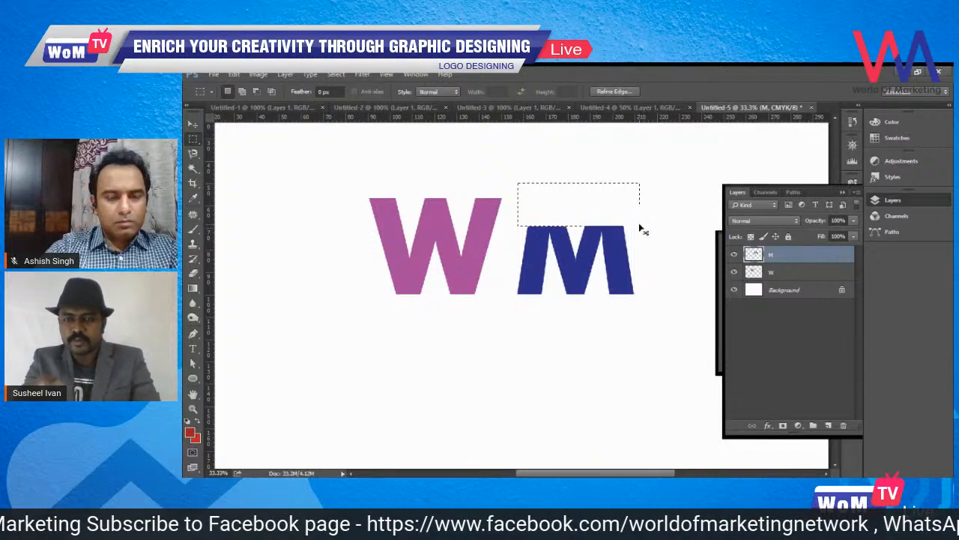
key("ctrl+d")
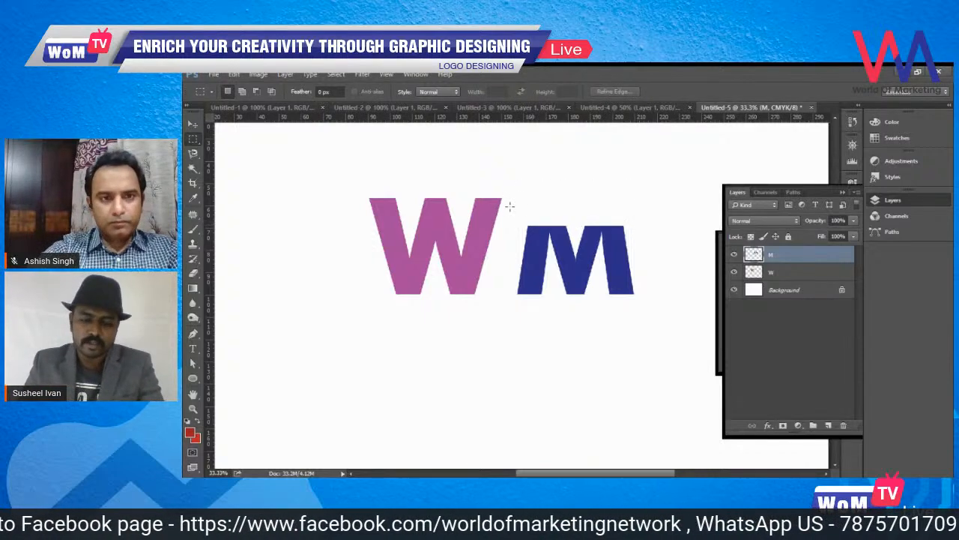
key("ctrl+alt+z")
key("ctrl+alt+z")
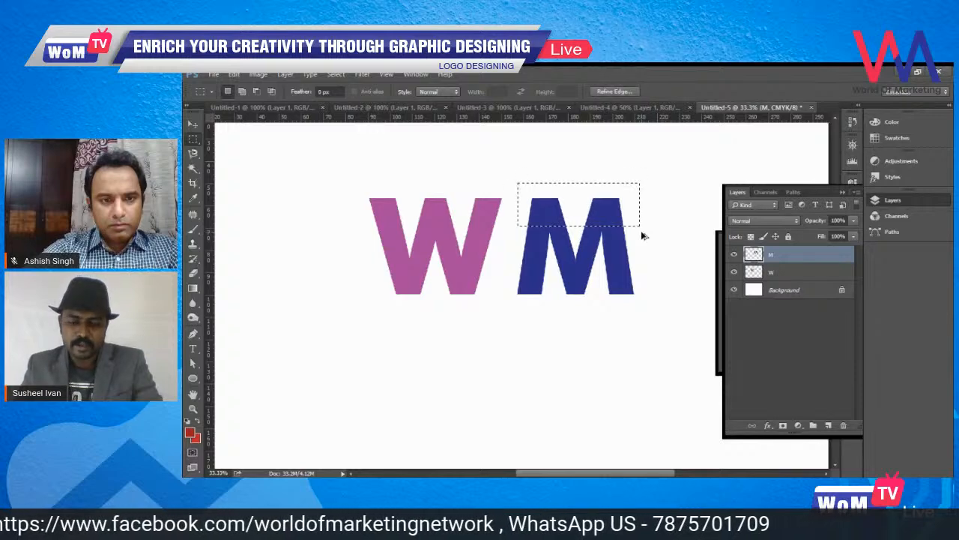
key("ctrl+d")
- Move the M over the W so that the M's first leg covers most of the W's last stroke
key("v")
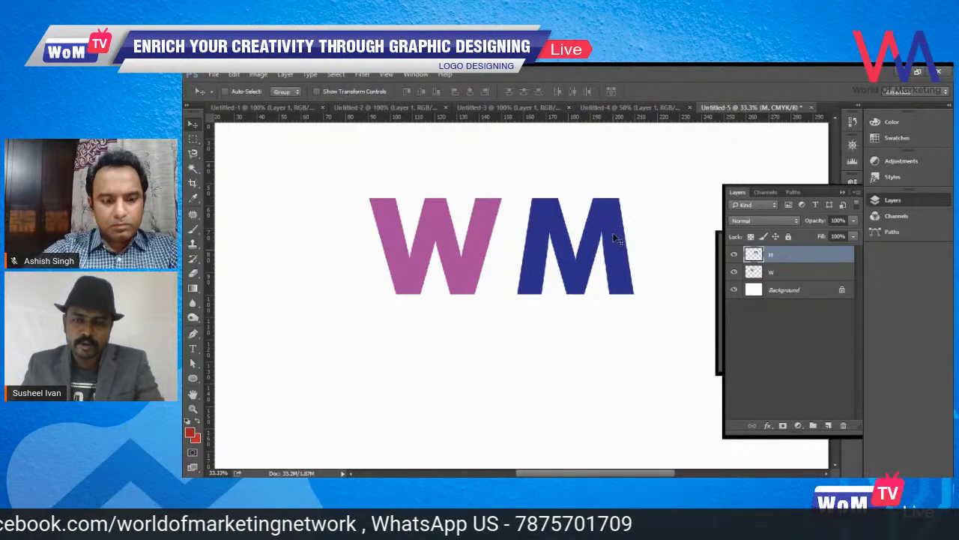
right_click(568, 269)
left_click(602, 291)
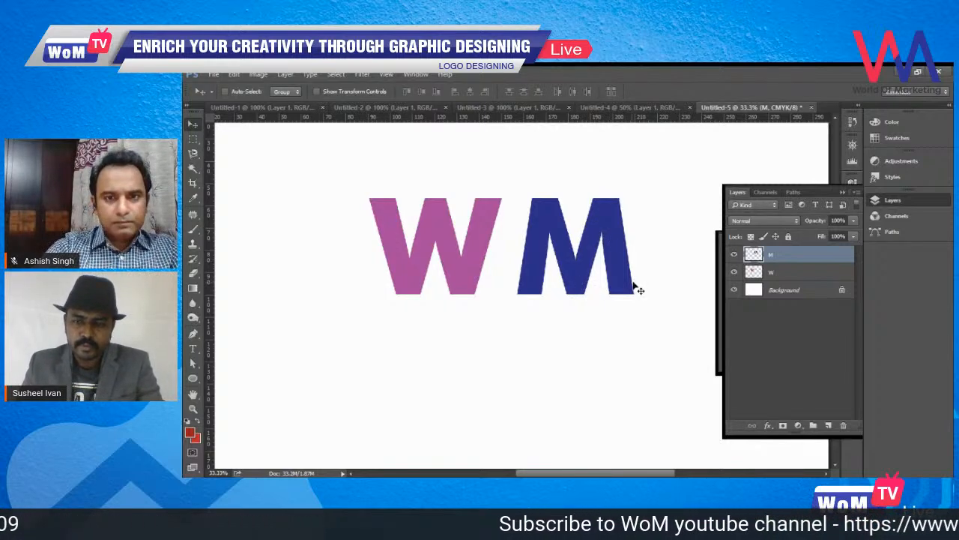
left_click_drag(597, 289, 520, 291)
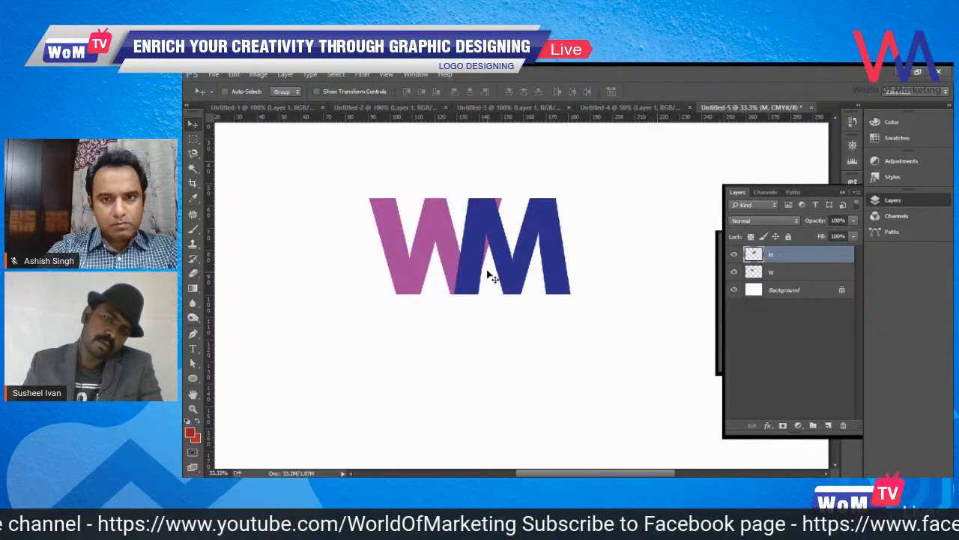
left_click_drag(491, 275, 470, 283)
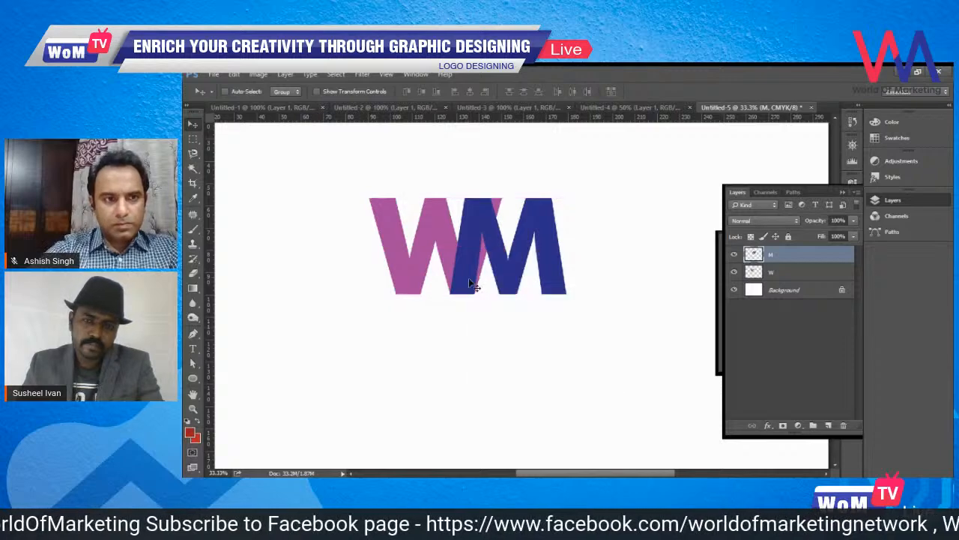
- Move the M off the W and place it beside the W with a narrow slanted gap, at the same height
key("z")
left_click(470, 301)
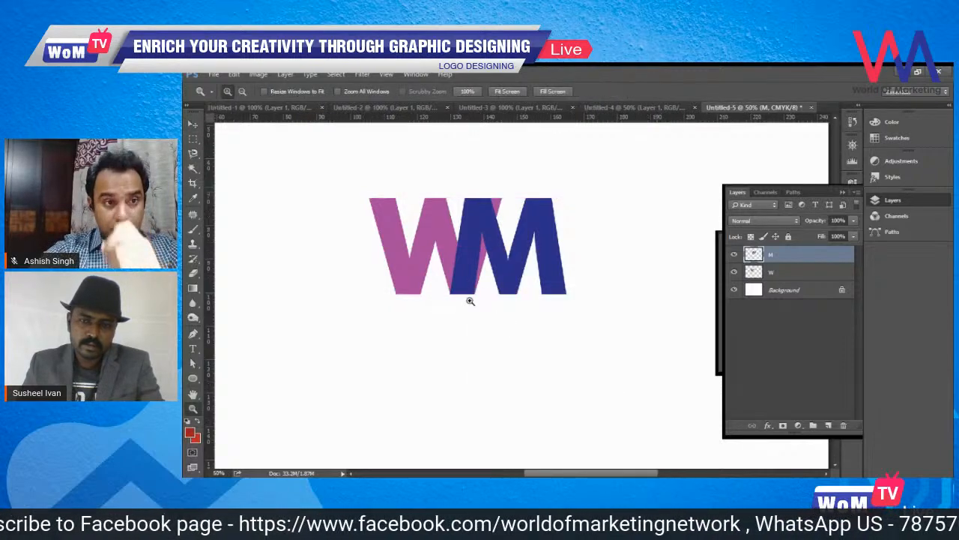
key("v")
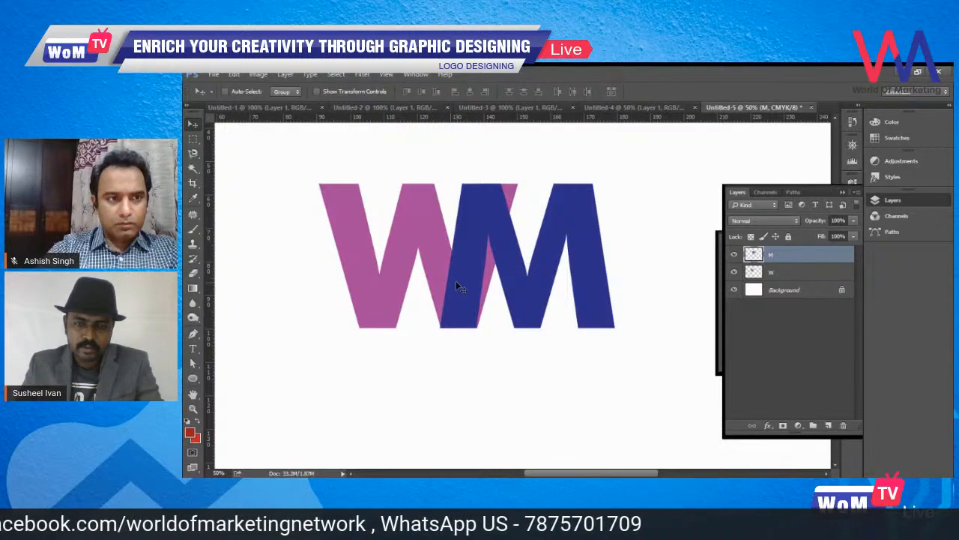
left_click_drag(456, 280, 544, 309)
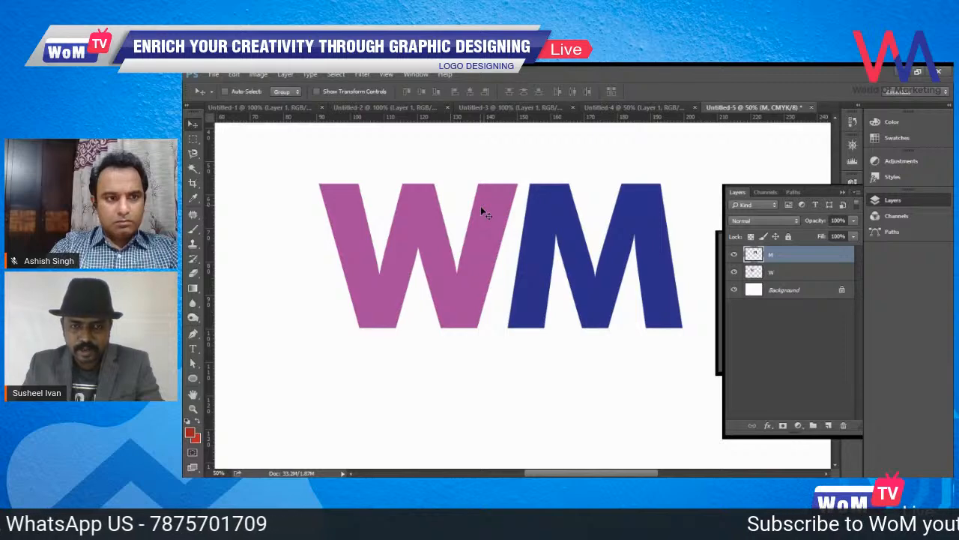
- Move the M over the W so that its first leg crosses the W's last stroke
right_click(529, 291)
left_click(538, 292)
left_click_drag(548, 297, 482, 298)
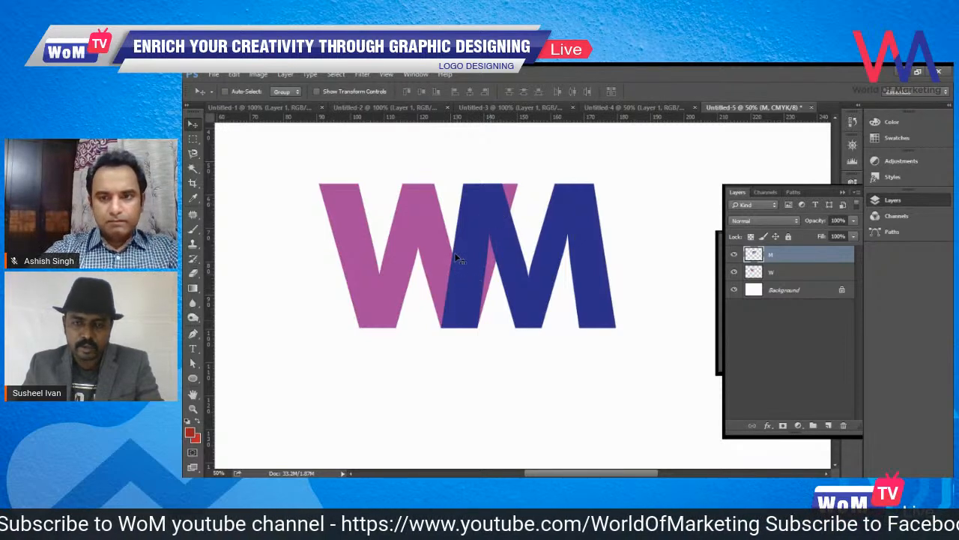
- Move the M back off the W so that its upper corner touches the upper corner of the W's last stroke
left_click_drag(526, 283, 590, 298)
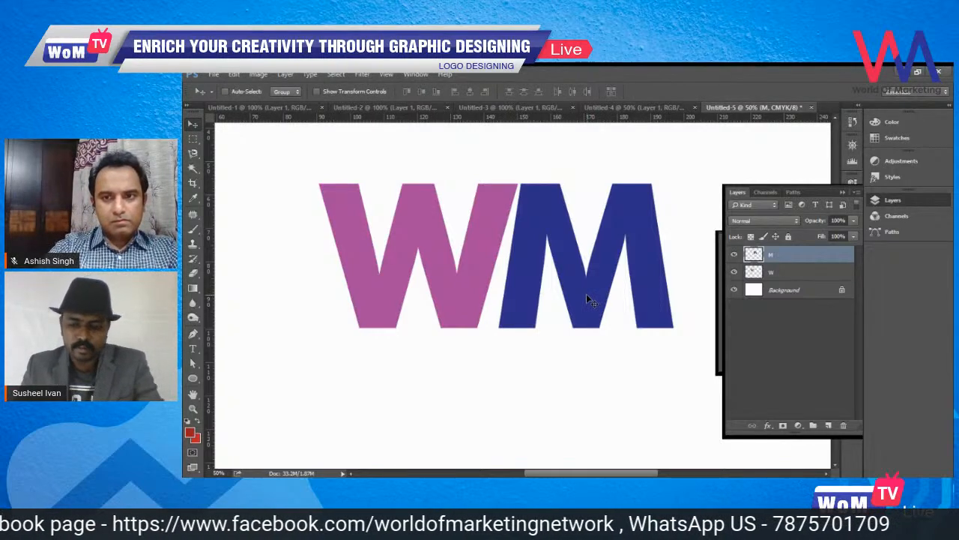
left_click_drag(529, 303, 529, 302)
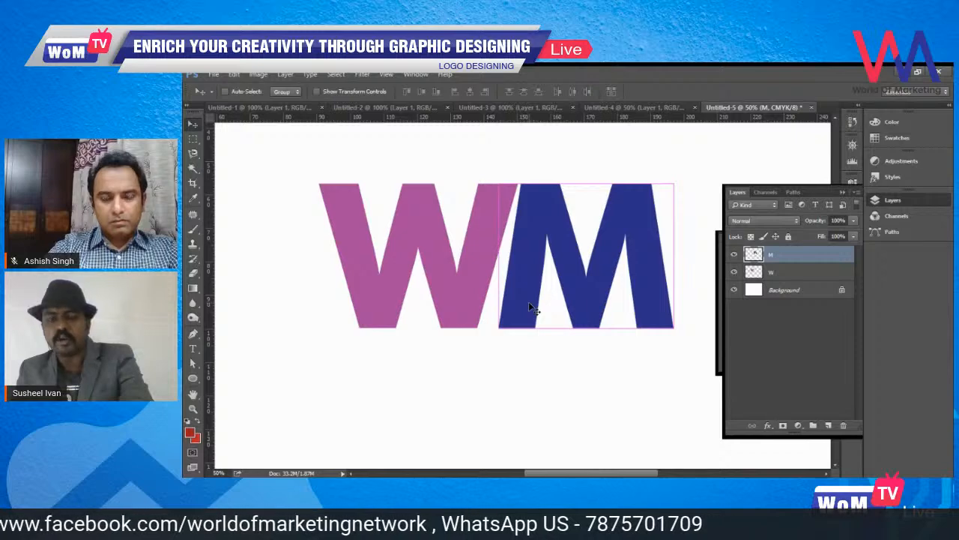
key("ctrl+minus")
key("ctrl+minus")
left_click_drag(529, 308, 533, 301)
key("z")
left_click(527, 293)
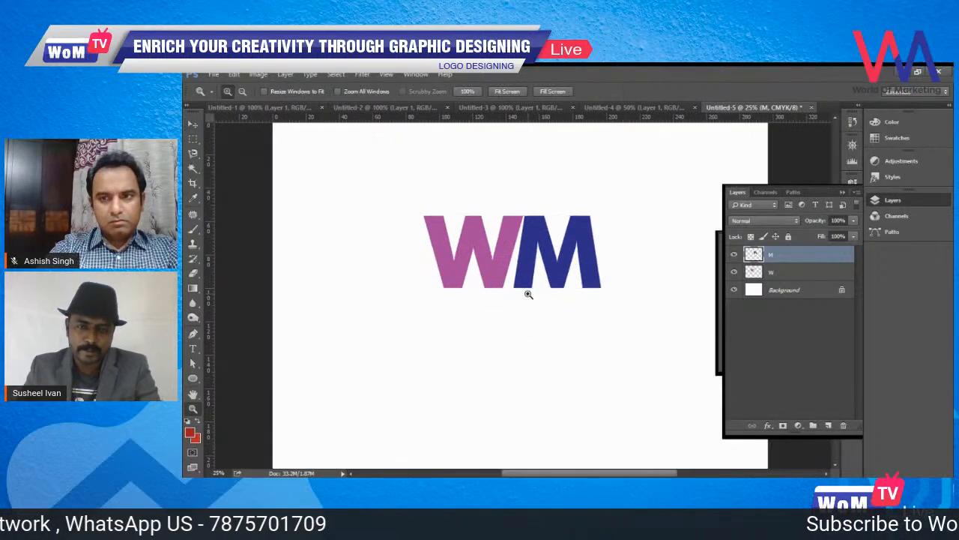
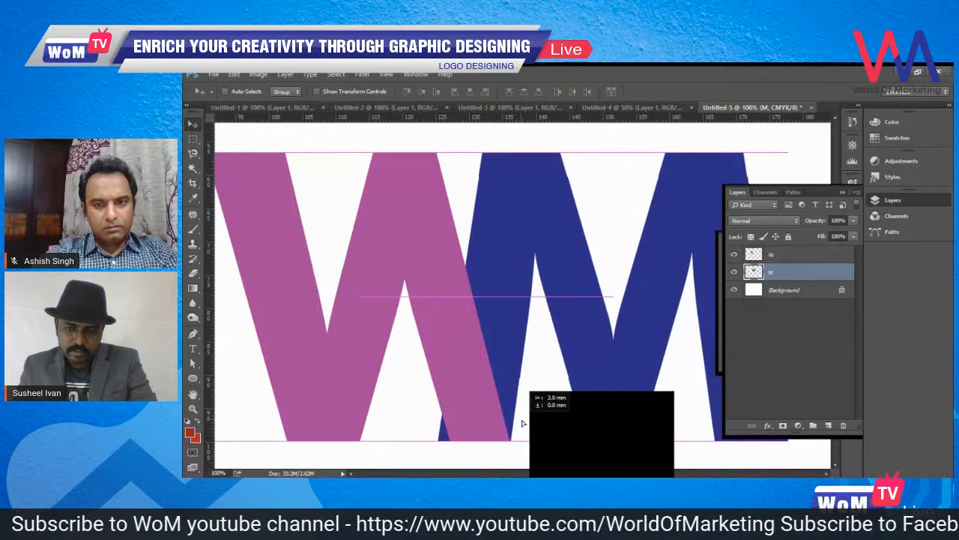
- Nudge the M at high magnification so that the lower outer corners of its first leg and the W's last stroke line up
scroll(547, 428, "down", 1)
key("z")
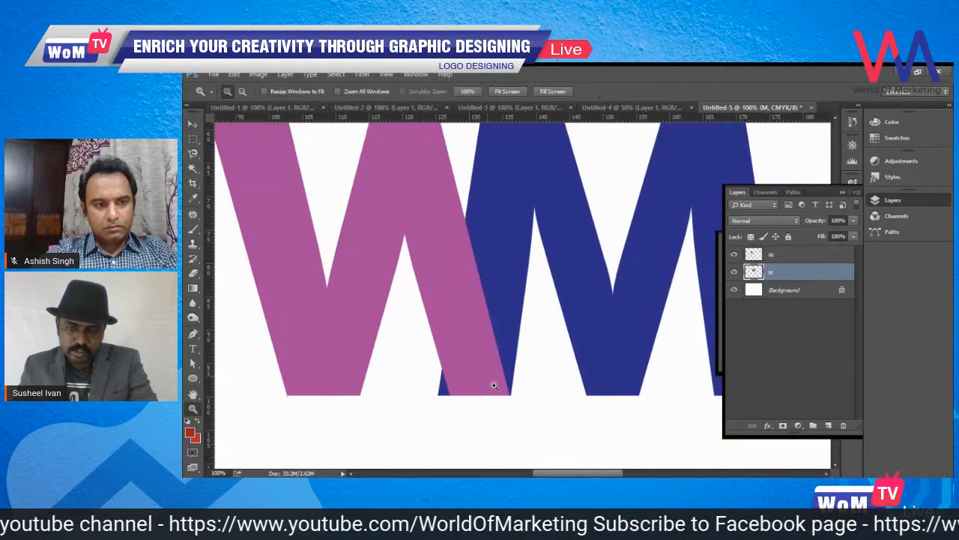
left_click_drag(491, 376, 525, 394)
scroll(621, 400, "down", 3)
key("v")
left_click_drag(567, 309, 553, 308)
key("ctrl+0")
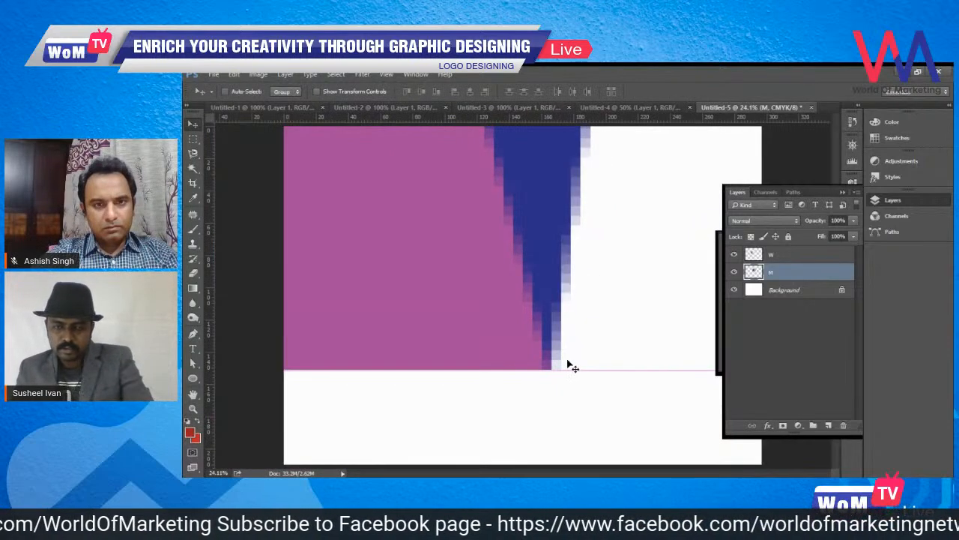
- Examine the crossing of the W's last stroke and the M's first leg at close and wider magnifications
key("z")
left_click_drag(465, 297, 516, 298)
scroll(551, 348, "up", 3)
scroll(550, 347, "down", 1)
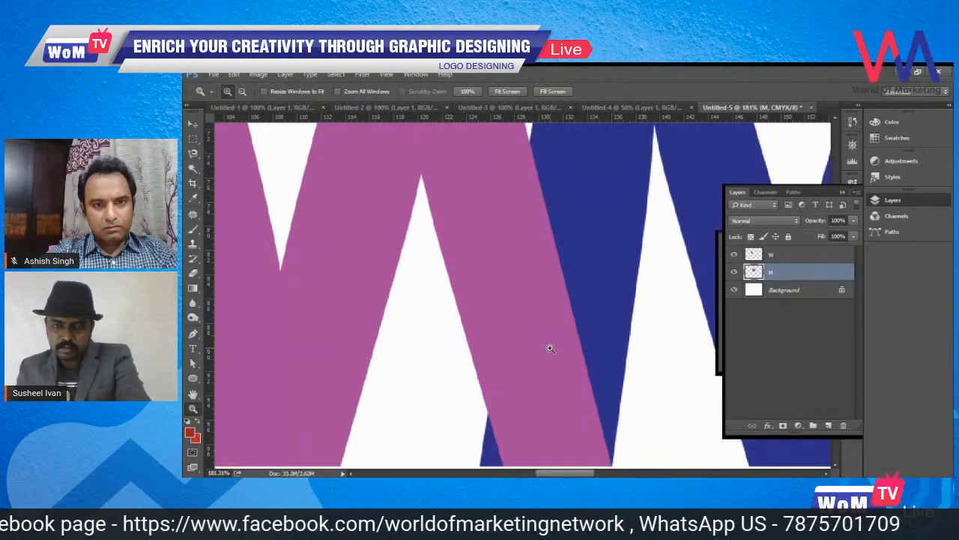
key("ctrl+minus")
key("ctrl+minus")
key("ctrl+minus")
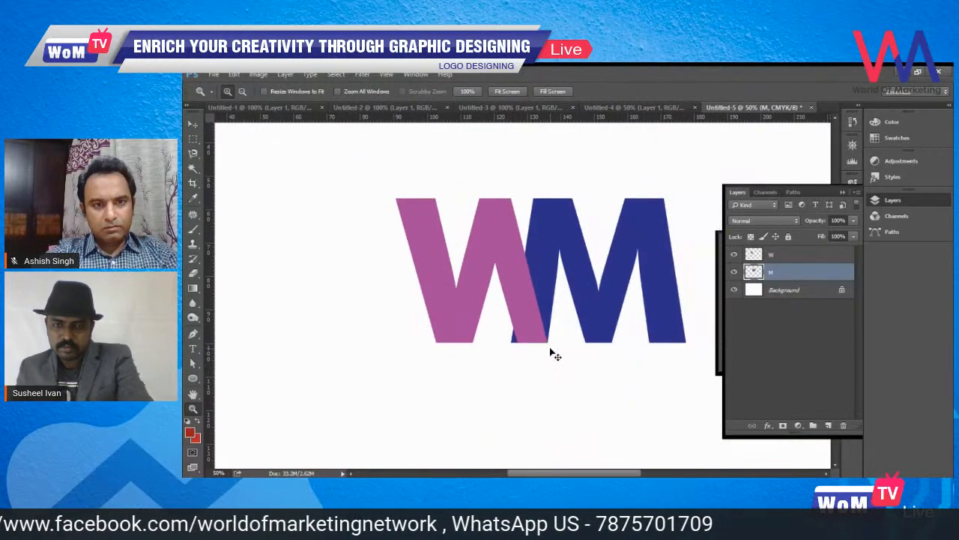
key("ctrl+plus")
scroll(558, 375, "up", 1)
scroll(559, 384, "down", 1)
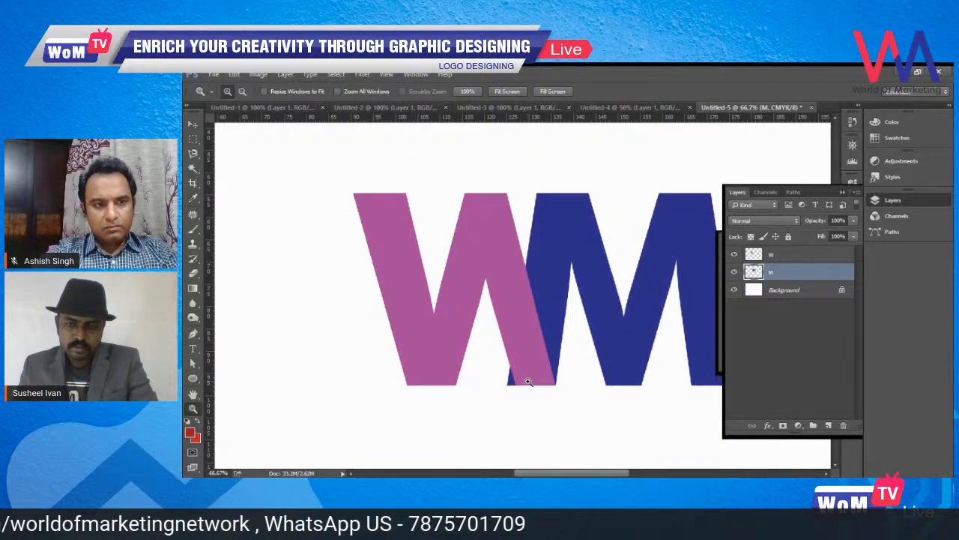
scroll(533, 383, "up", 1)
- Move the W clear of the M, and slide it back over the M's first leg so its last stroke runs along the M's diagonal
key("v")
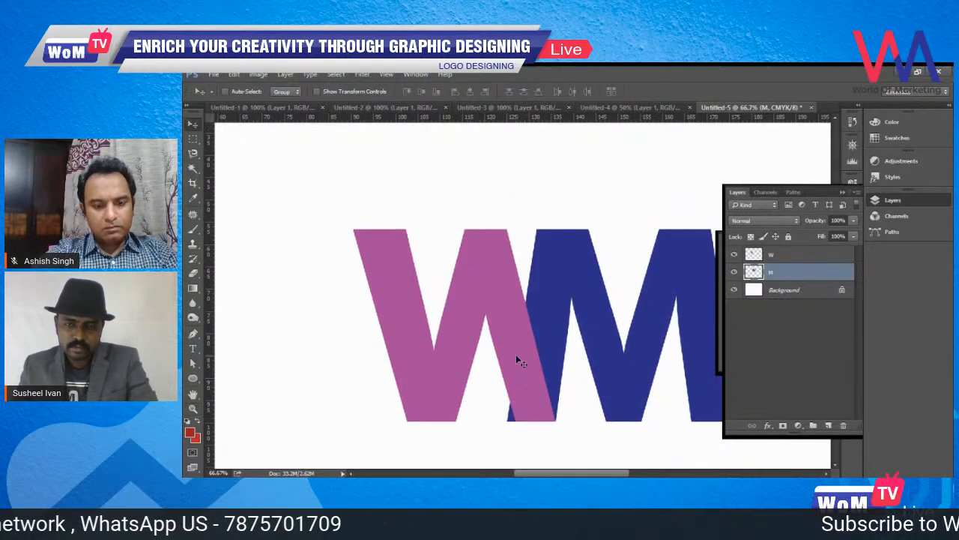
right_click(517, 357)
left_click(538, 363)
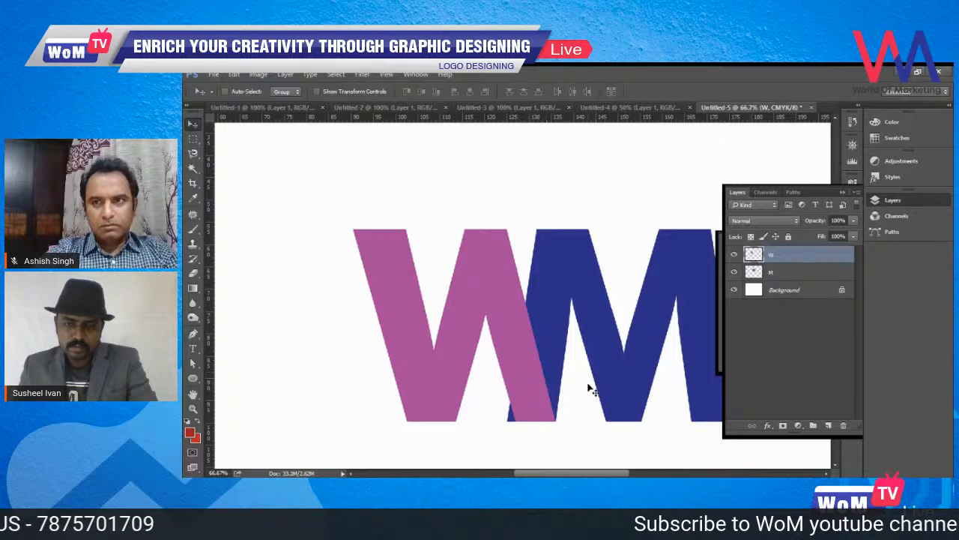
right_click(536, 381)
left_click(557, 389)
left_click_drag(550, 401, 487, 401)
scroll(555, 416, "down", 1)
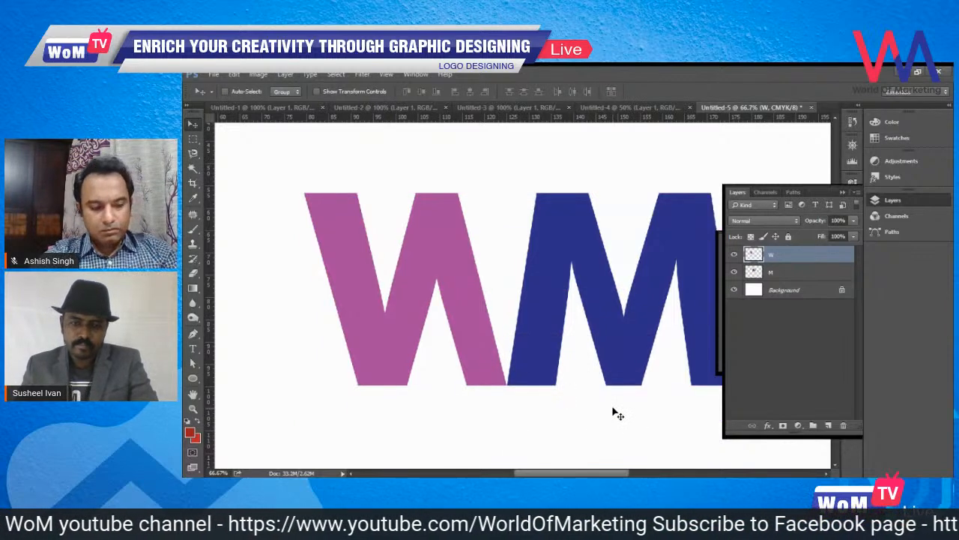
left_click_drag(493, 380, 522, 357)
key("space")
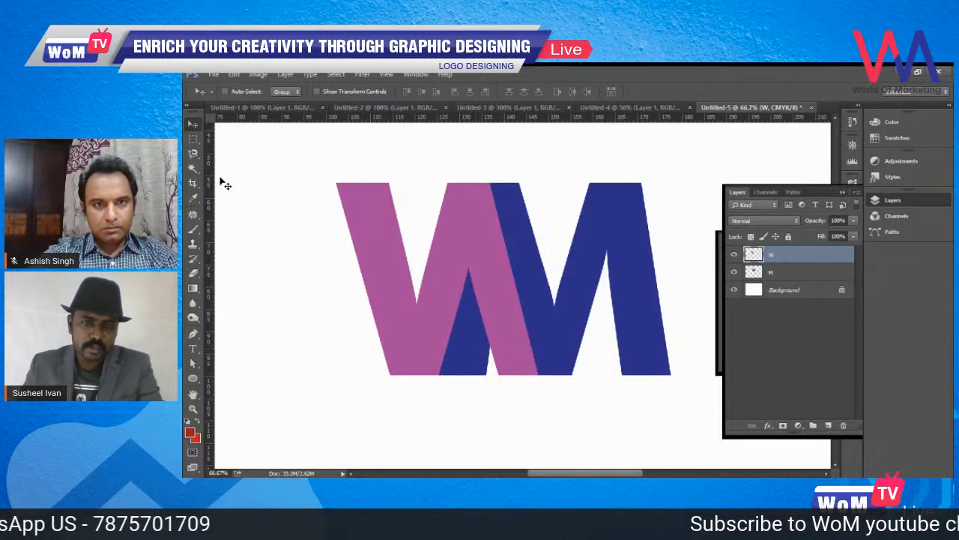
- Delete the part of the M showing between the W's strokes with a rectangular selection on the M layer, and deselect
left_click(195, 141)
left_click_drag(394, 222, 494, 382)
key("Delete")
key("ctrl+z")
left_click(808, 275)
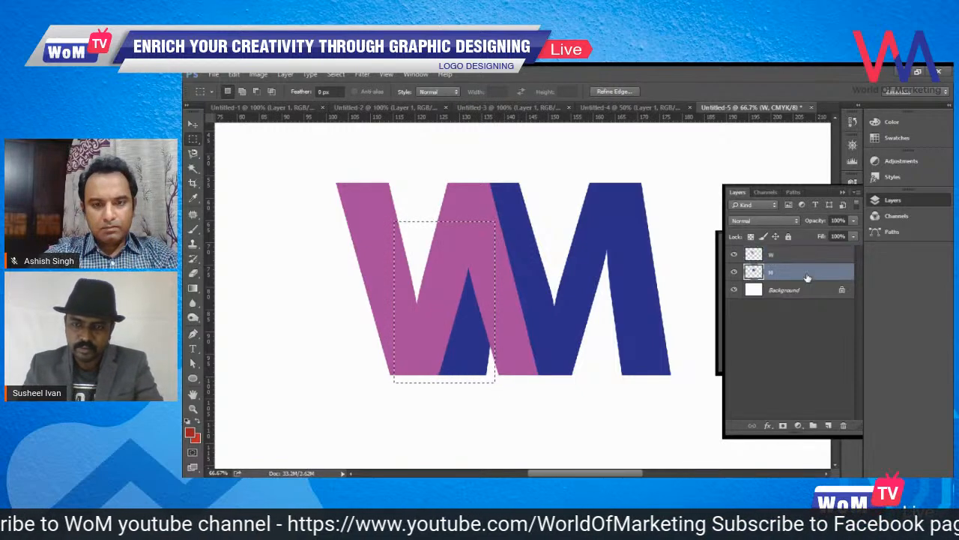
key("Delete")
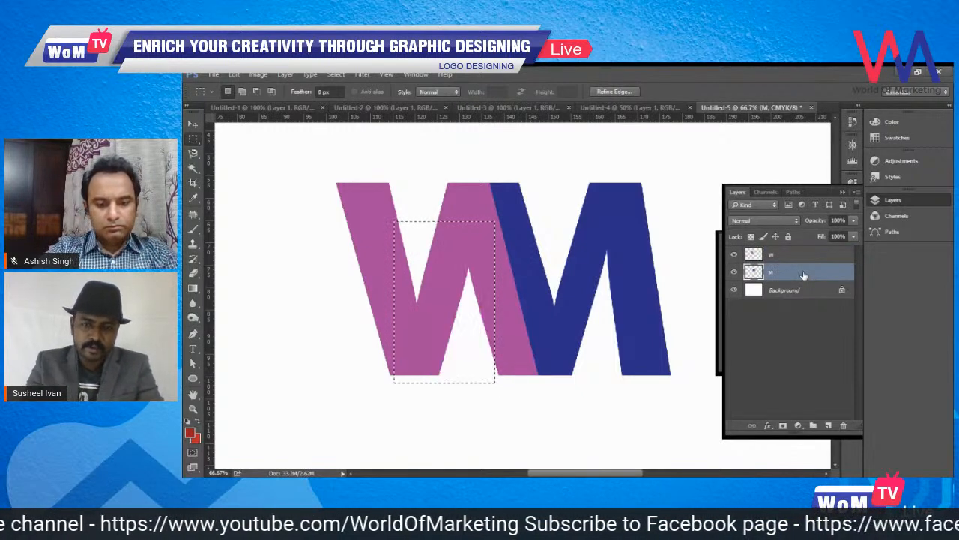
key("ctrl+d")
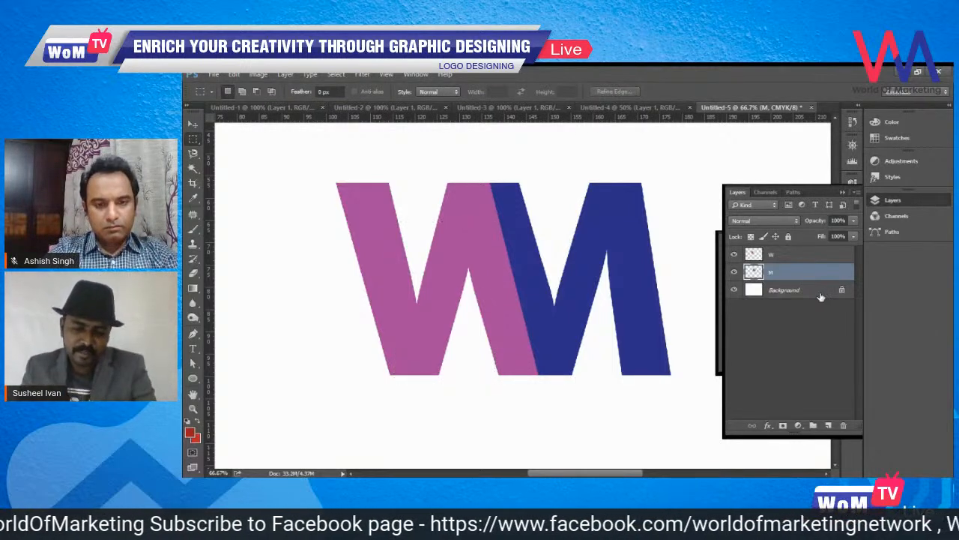
- Undo the deletion of the M's first leg and remove the rectangular selection
key("ctrl+alt+z")
key("ctrl+alt+z")
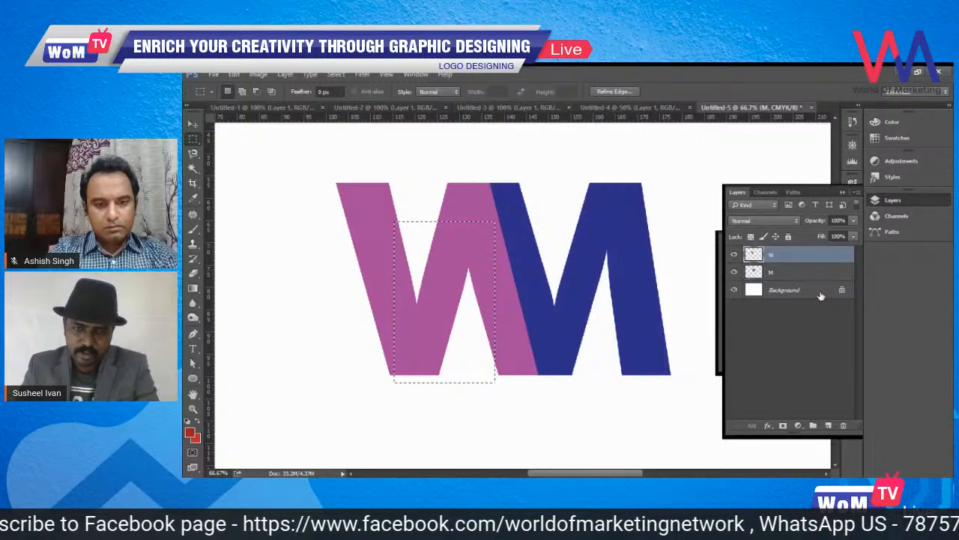
key("ctrl+d")
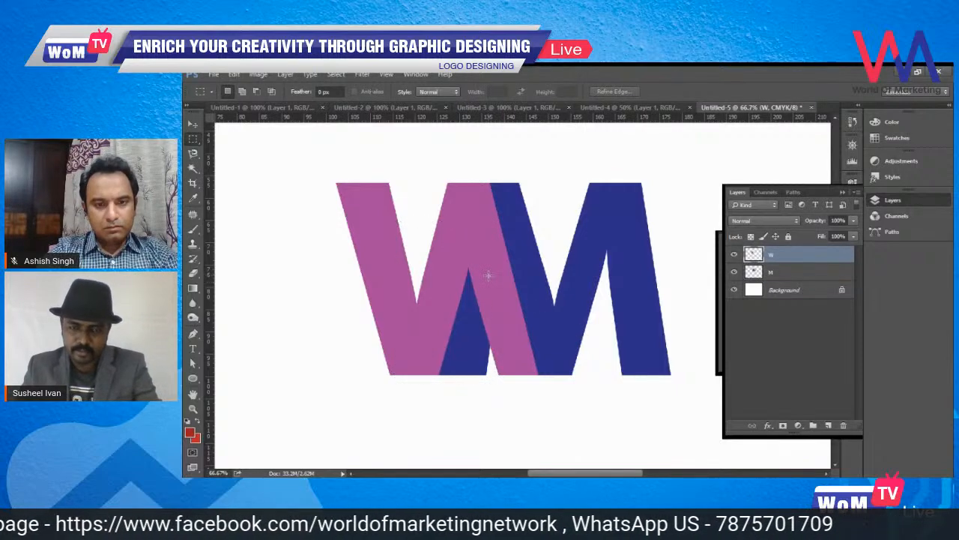
- Draw a closed Pen path around the M's leg showing between the W's strokes and convert it to a selection
key("p")
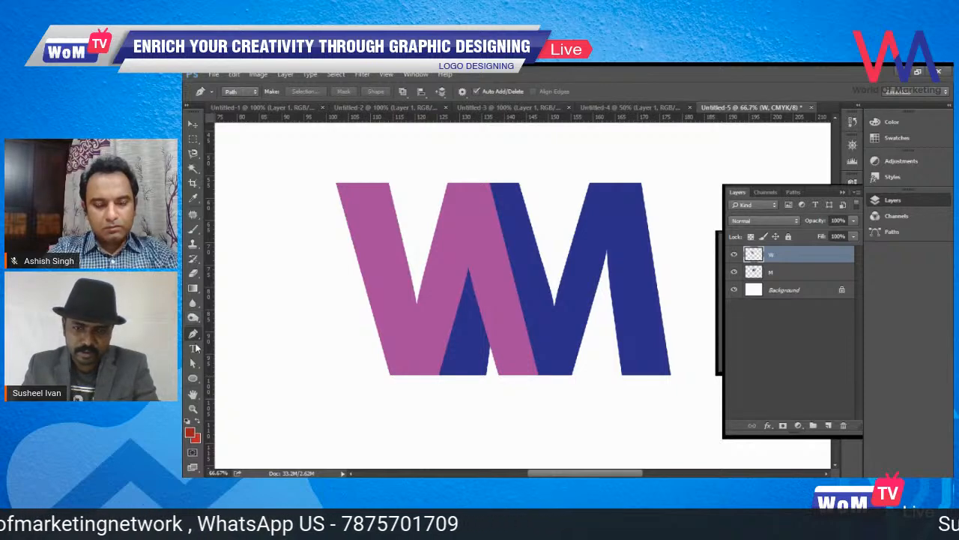
left_click(522, 377)
left_click(470, 173)
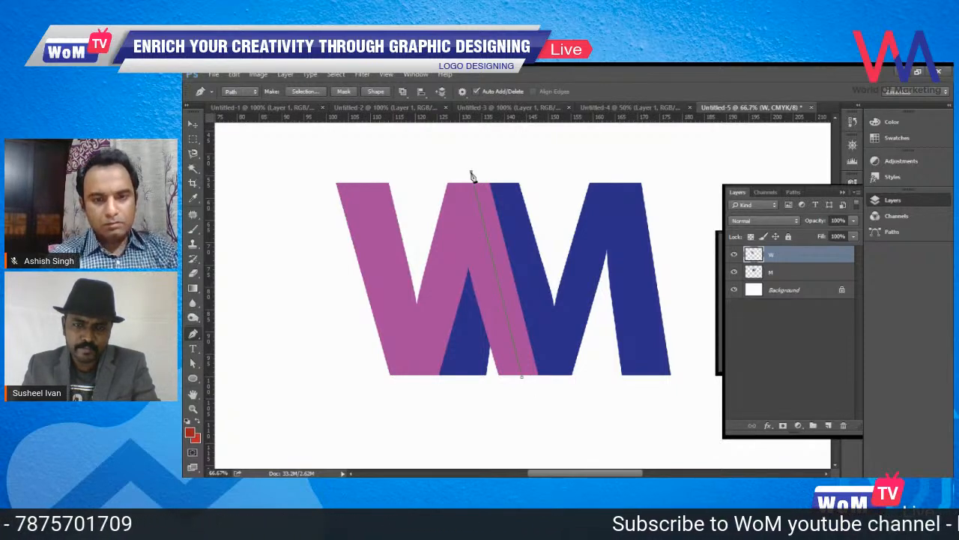
left_click(375, 376)
left_click(412, 416)
left_click(520, 382)
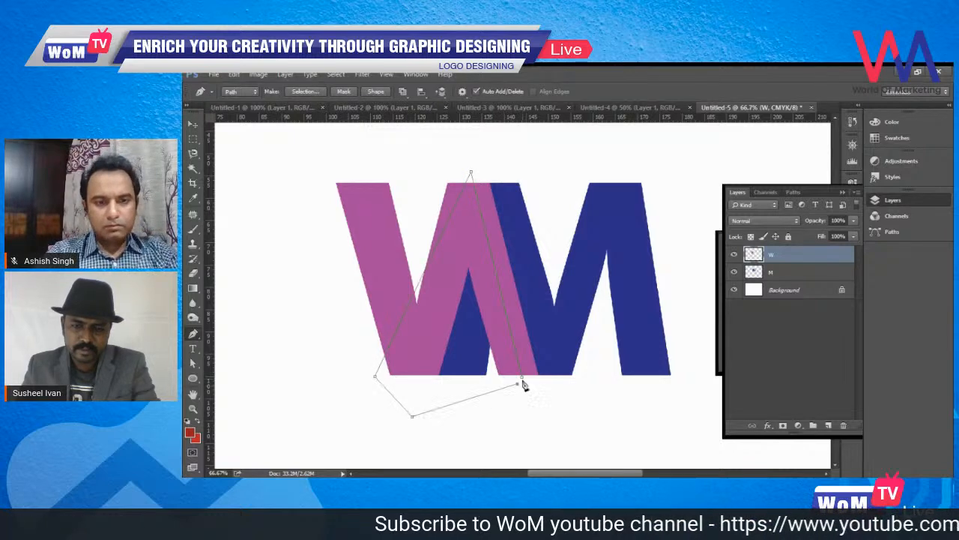
key("ctrl+Return")
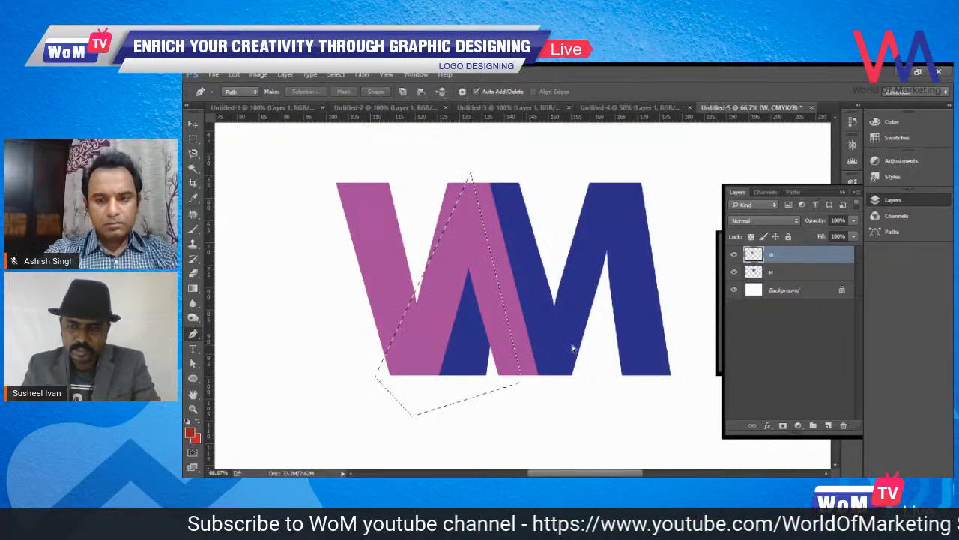
- Delete the selected part of the M's first leg from the M layer and deselect
left_click(809, 277)
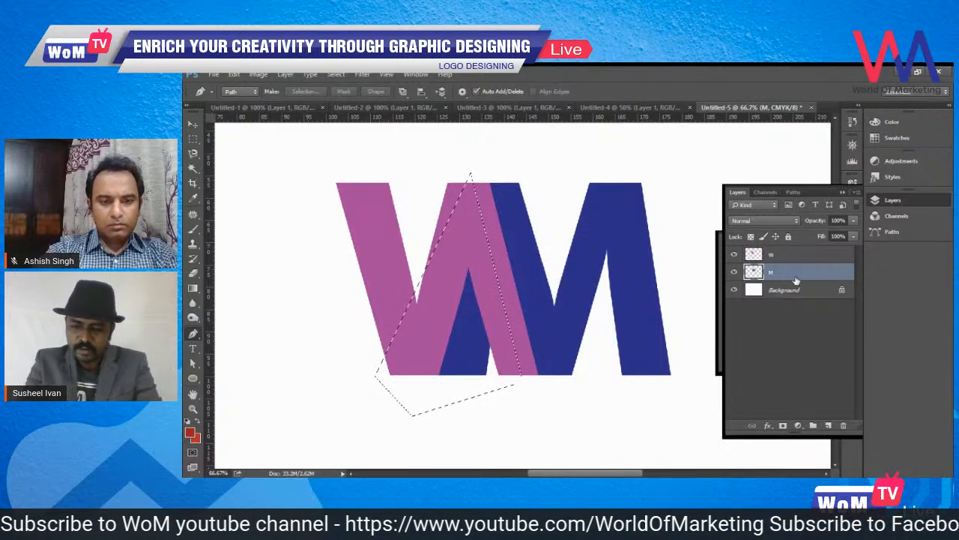
key("Delete")
key("ctrl+d")
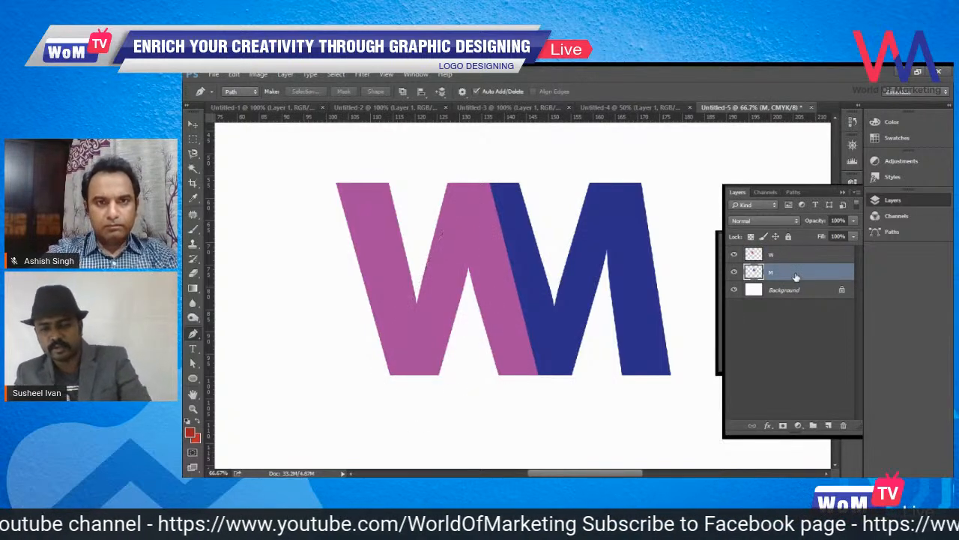
- Examine the trimmed WM lettermark on the whole page and enlarged
key("v")
key("ctrl+minus")
left_click_drag(615, 343, 612, 341)
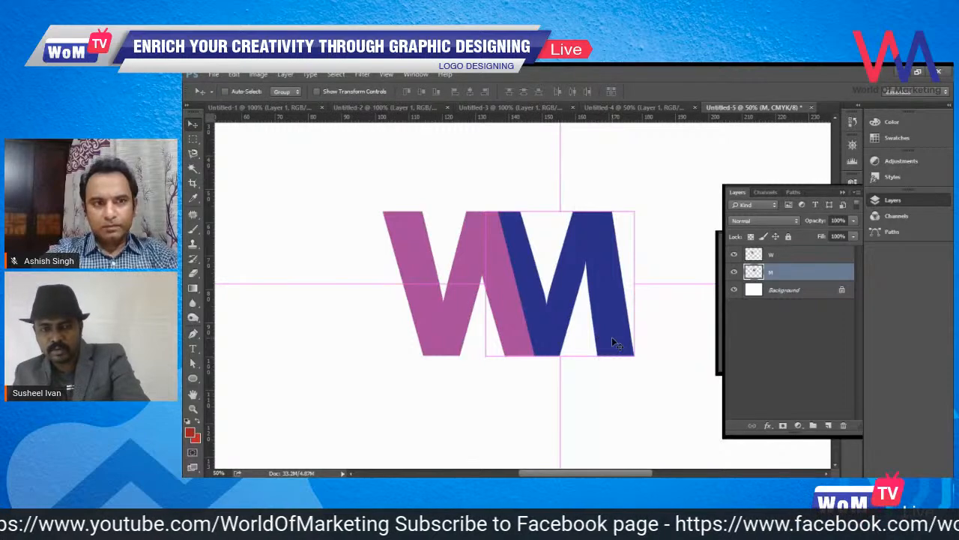
key("ctrl+minus")
key("ctrl+minus")
key("ctrl+minus")
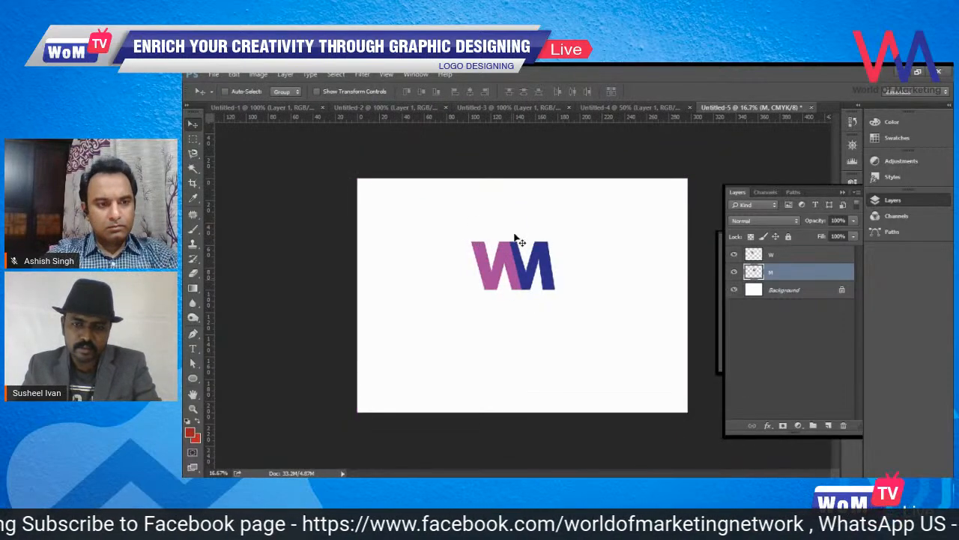
key("z")
left_click_drag(423, 212, 643, 368)
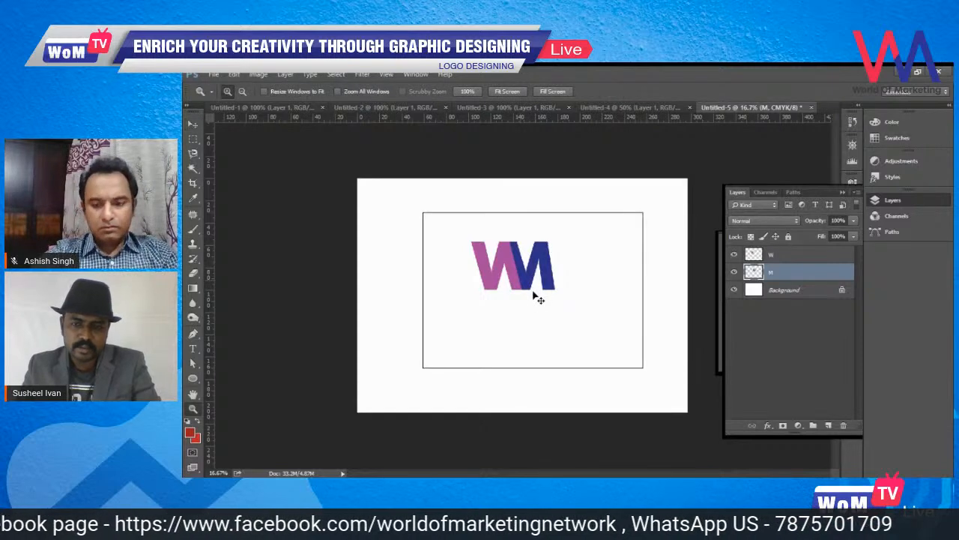
left_click(533, 290)
key("v")
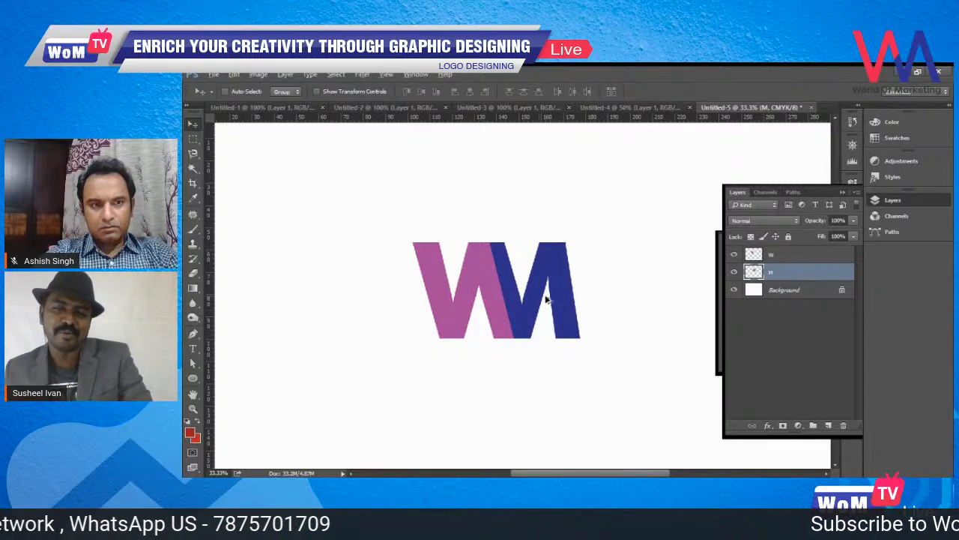
- Undo the Pen-selection trimming of the M's first leg
key("ctrl+alt+z")
key("ctrl+alt+z")
key("ctrl+t")
key("Return")
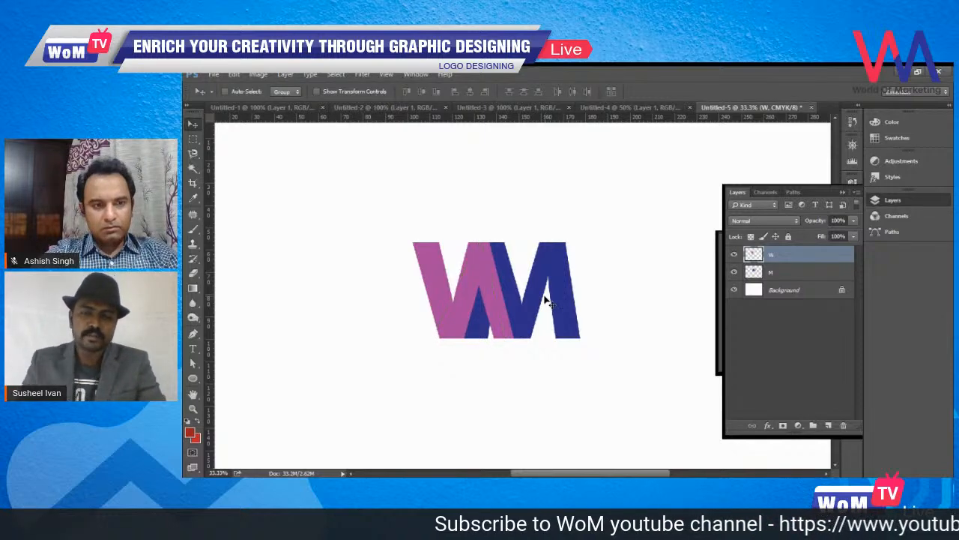
- Move the W off the M's diagonal so that only the foot of its last stroke overlaps the lower part of the M's first leg
left_click_drag(514, 342, 461, 337)
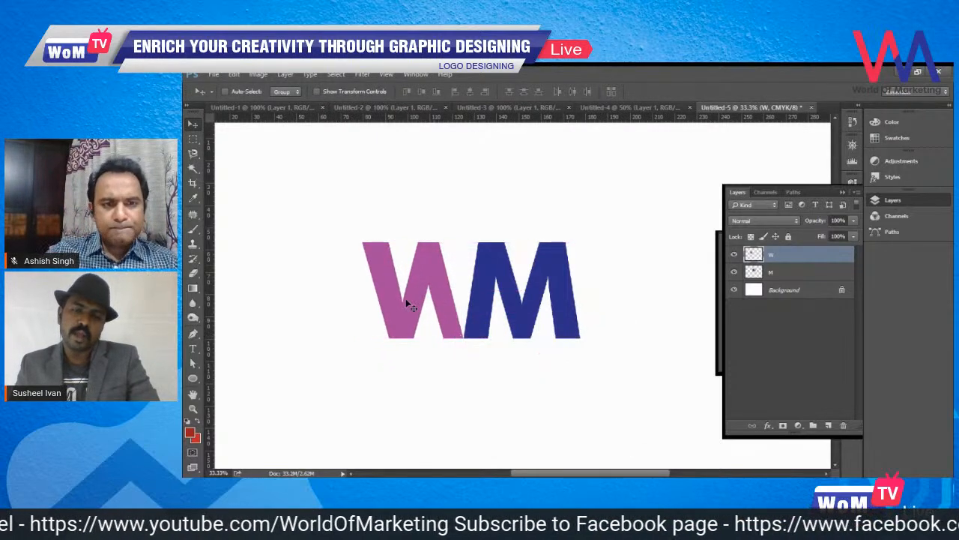
left_click_drag(461, 317, 467, 327)
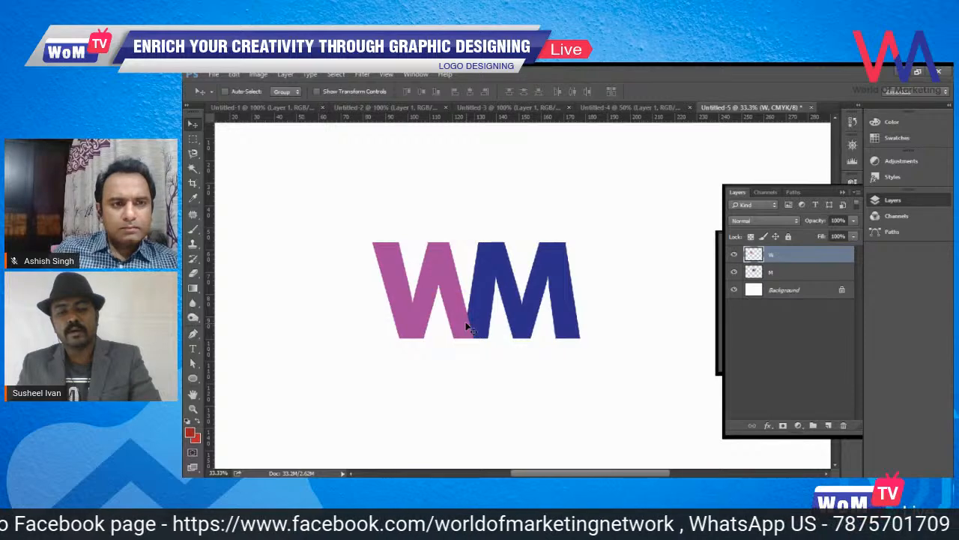
key("z")
left_click(469, 334)
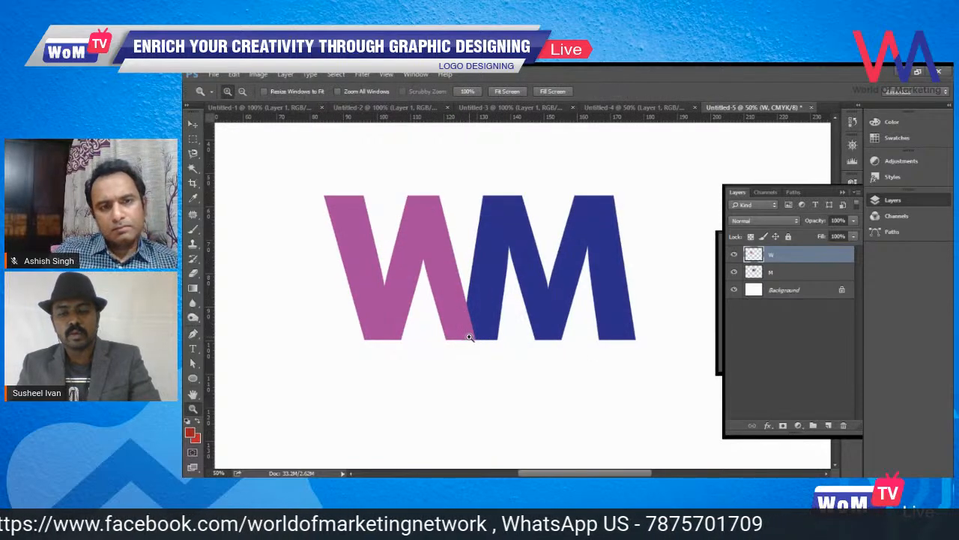
left_click(469, 335)
key("v")
right_click(468, 371)
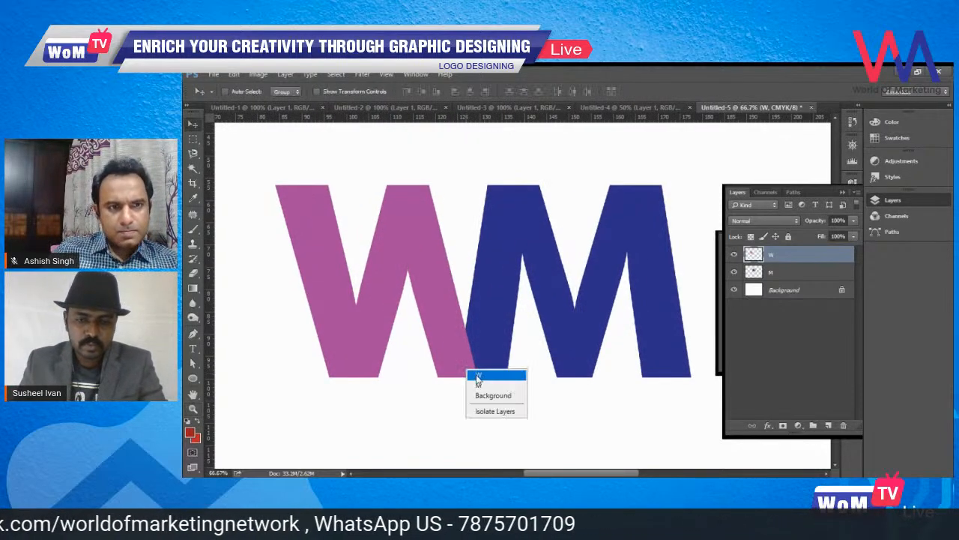
left_click(476, 377)
left_click_drag(475, 377, 482, 380)
left_click_drag(477, 347, 468, 343)
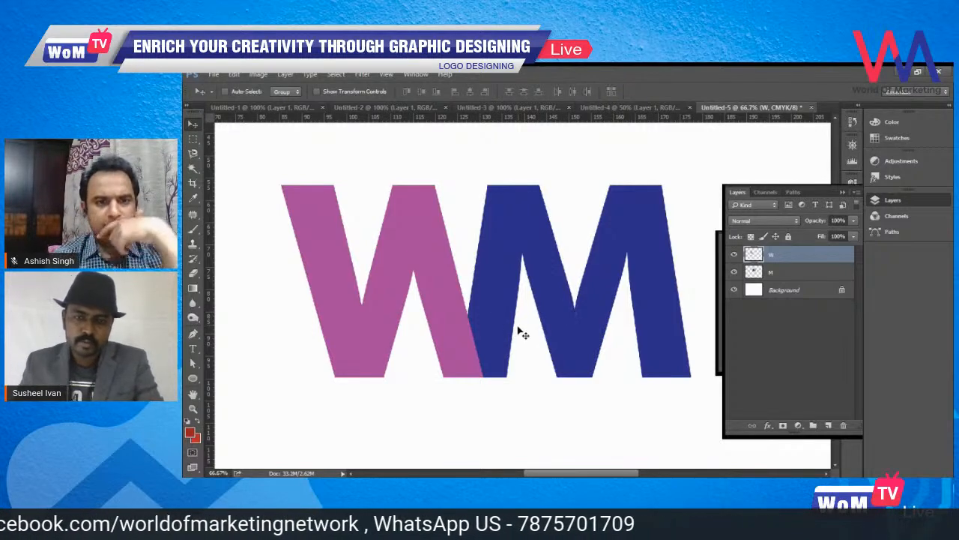
- Outline the M's whole first leg with a Pen path along its first diagonal's outer edge and turn it into a selection
key("p")
left_click(795, 271)
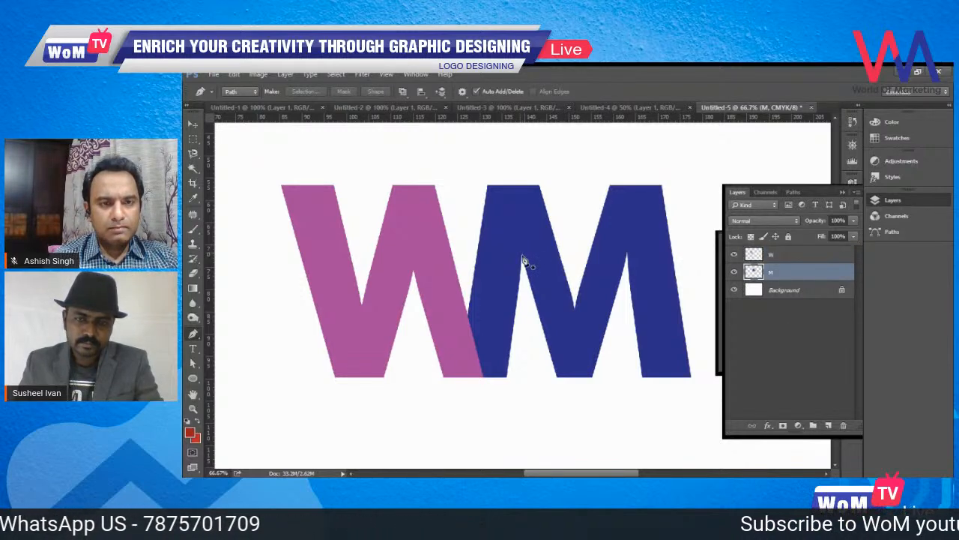
left_click(559, 379)
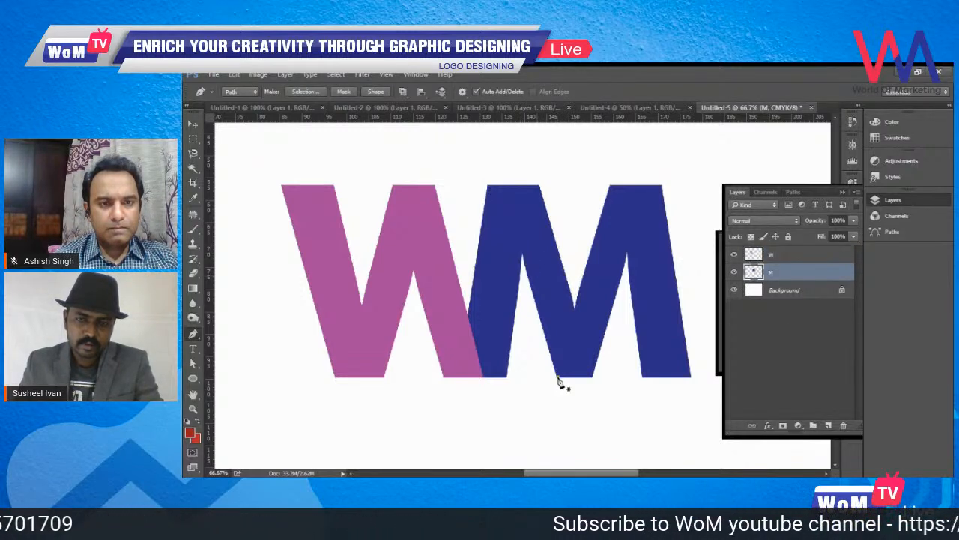
left_click(487, 184)
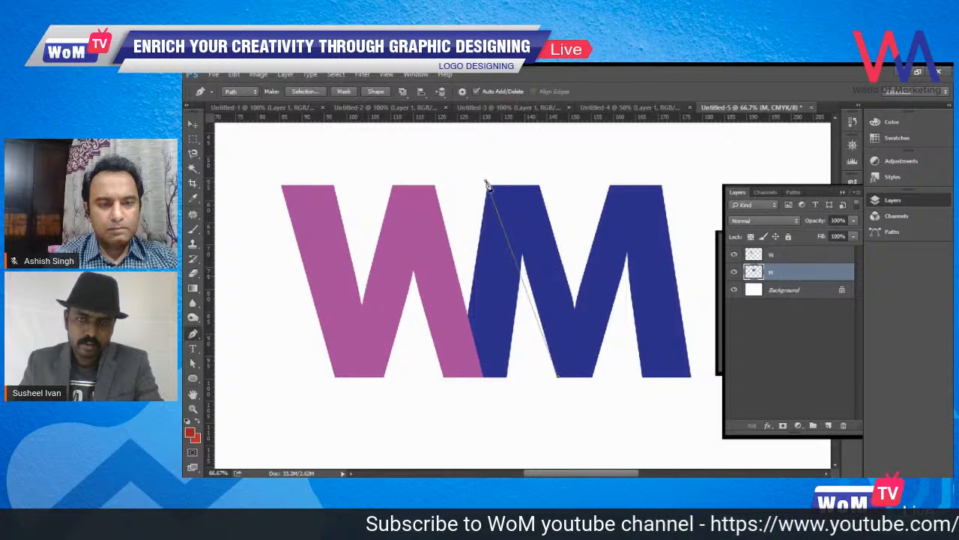
left_click_drag(488, 187, 496, 167)
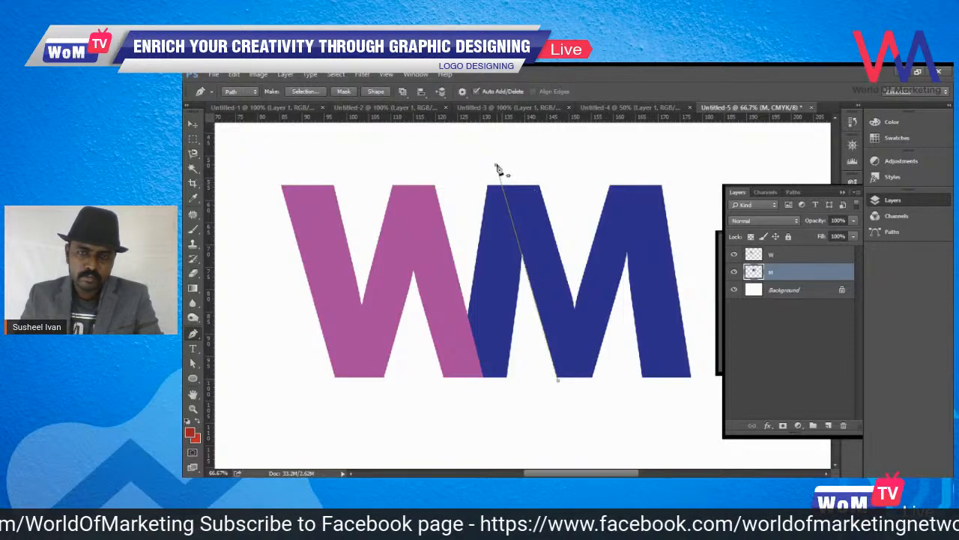
left_click(496, 165)
left_click(418, 219)
left_click(447, 391)
left_click(482, 404)
left_click(527, 394)
left_click(558, 384)
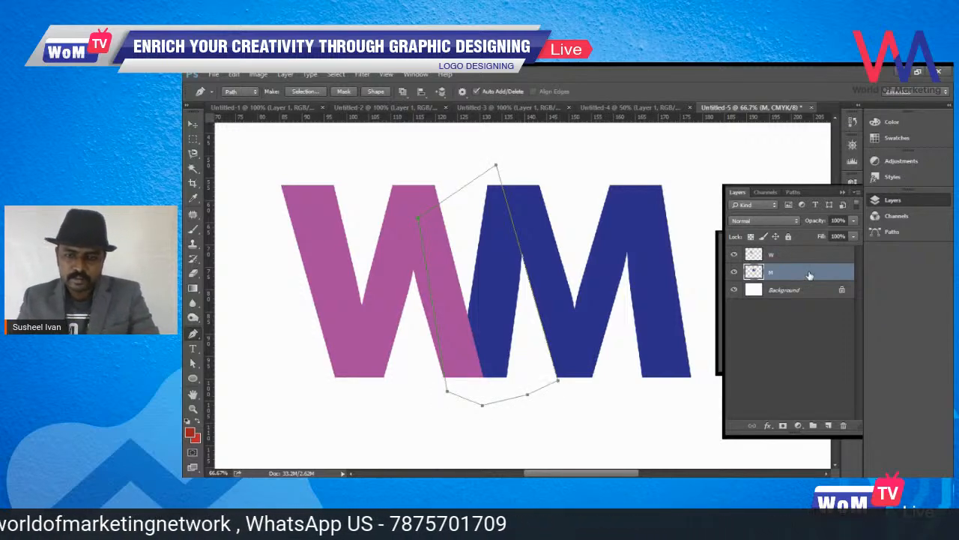
key("ctrl+Return")
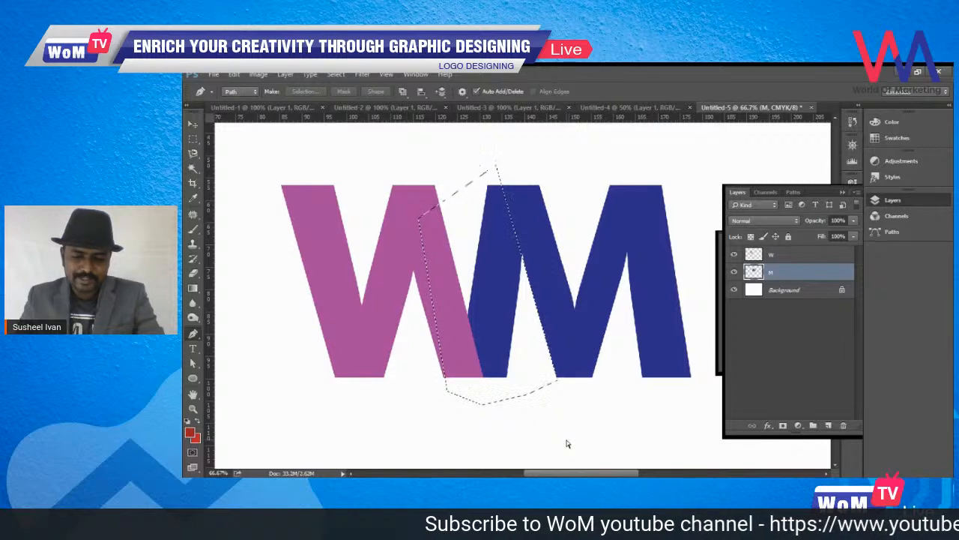
- Cut the selected first leg from the M layer onto its own layer and realign it with the rest of the M
key("Delete")
key("ctrl+d")
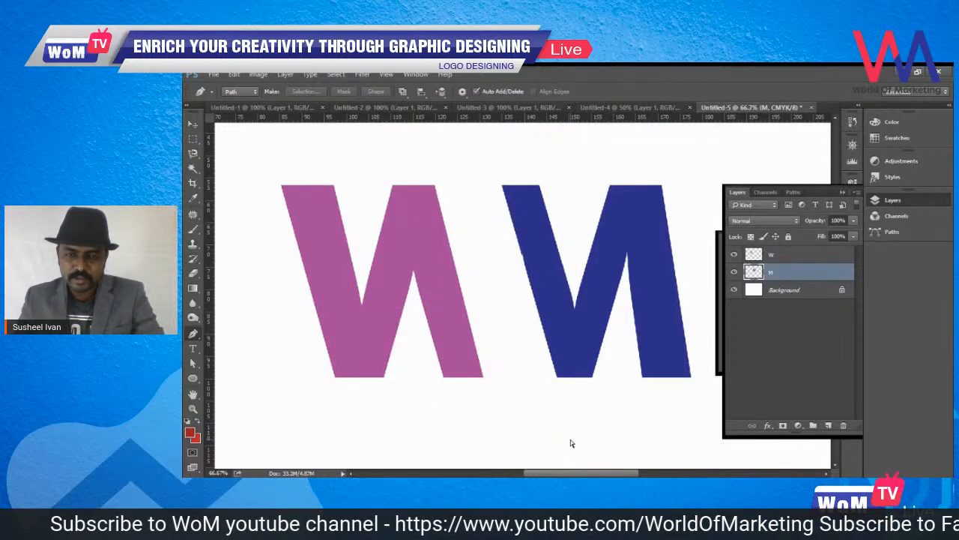
key("ctrl+v")
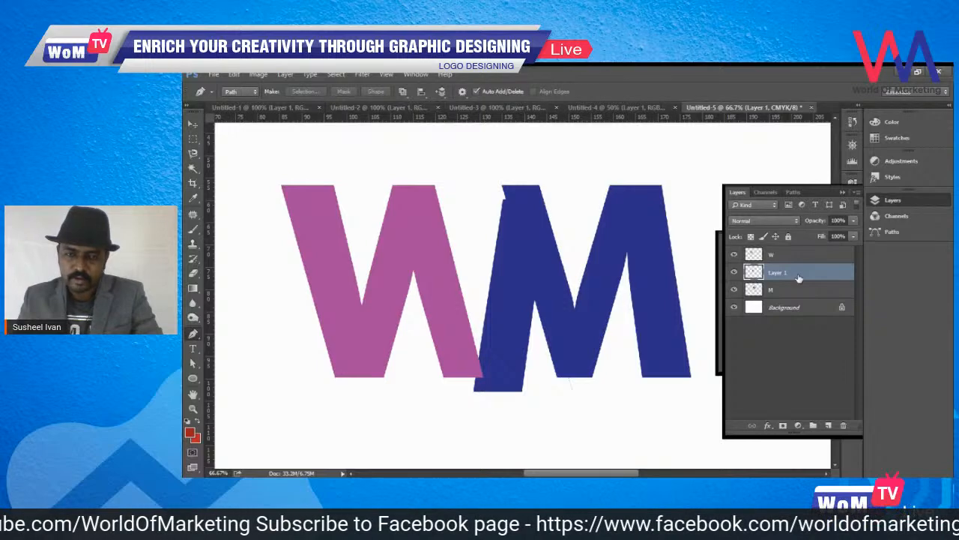
key("v")
right_click(511, 327)
left_click(524, 335)
mouse_move(525, 336)
left_mouse_down()
mouse_move(484, 331)
mouse_move(497, 331)
mouse_move(514, 369)
mouse_move(520, 323)
mouse_move(512, 326)
left_mouse_up()
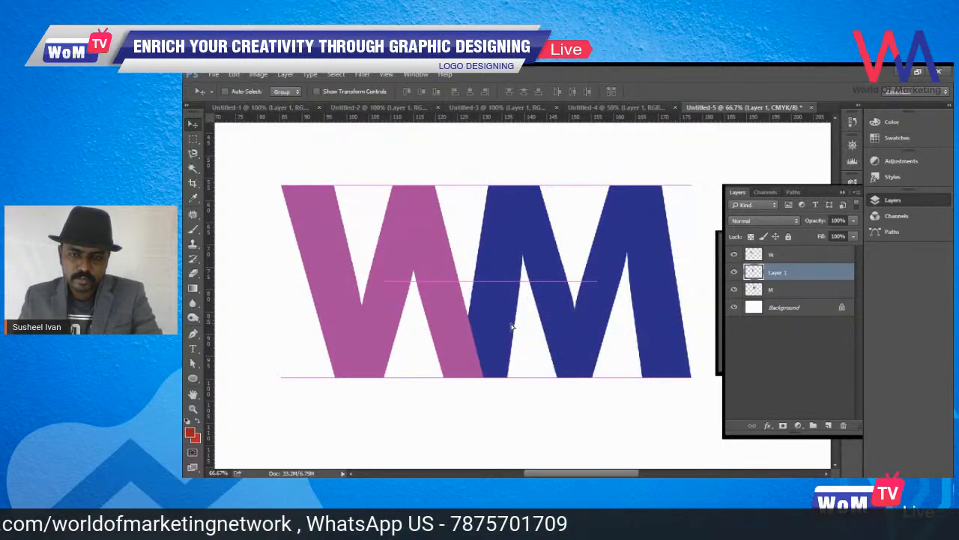
- Examine the enlarged join between the separated first leg and the M's first diagonal
left_click(539, 314, "ctrl")
left_click(539, 313, "ctrl")
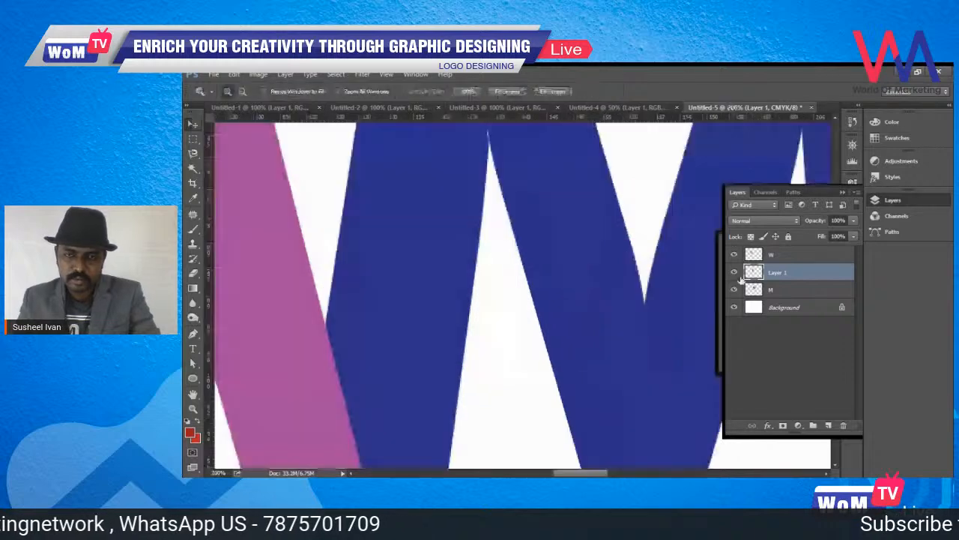
scroll(644, 317, "up", 3)
scroll(644, 319, "down", 1)
key("ctrl+minus")
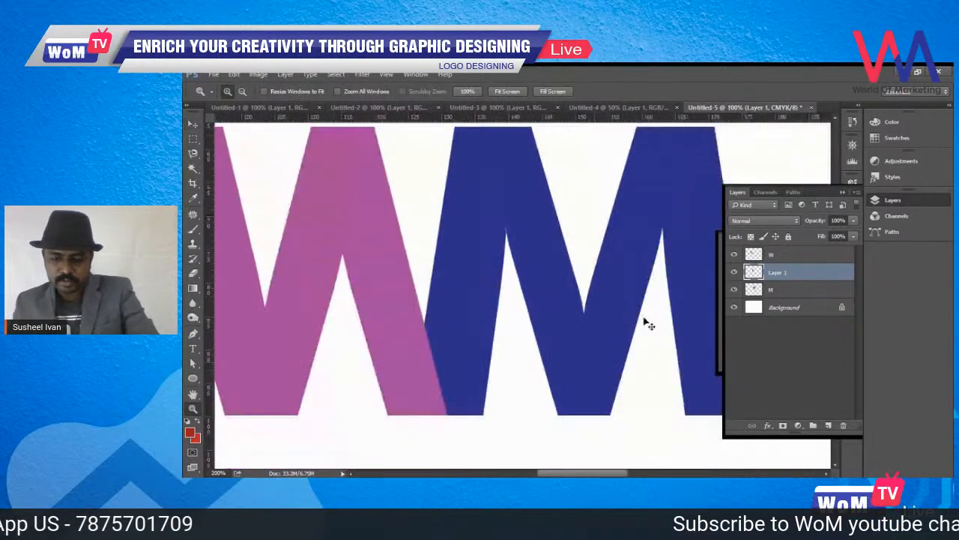
scroll(619, 348, "down", 2)
left_click_drag(597, 406, 506, 161)
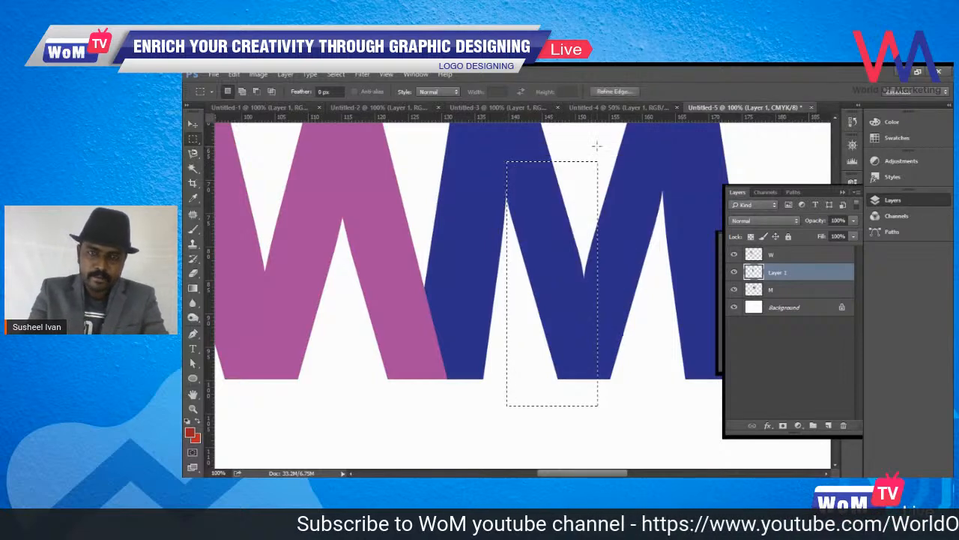
key("ctrl+d")
scroll(532, 230, "up", 2)
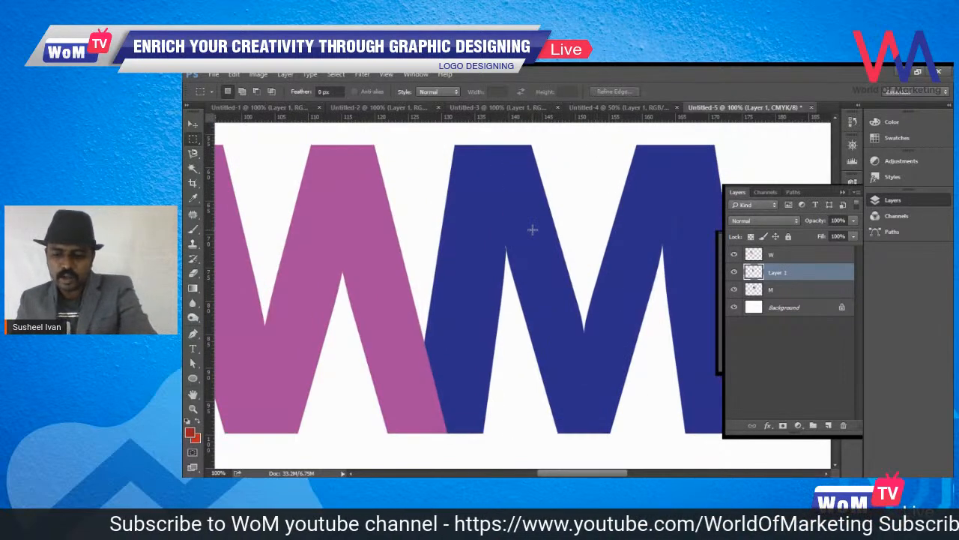
scroll(532, 230, "up", 1)
key("v")
key("ctrl+minus")
key("ctrl+minus")
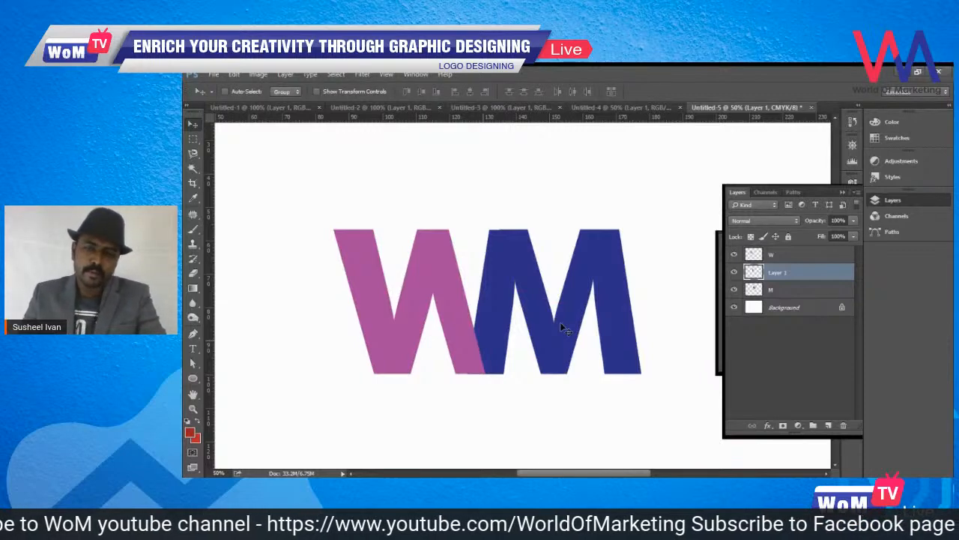
- Apply a Color Overlay to the separated leg's layer, using the pink sampled from the W
right_click(499, 308)
left_click(513, 338)
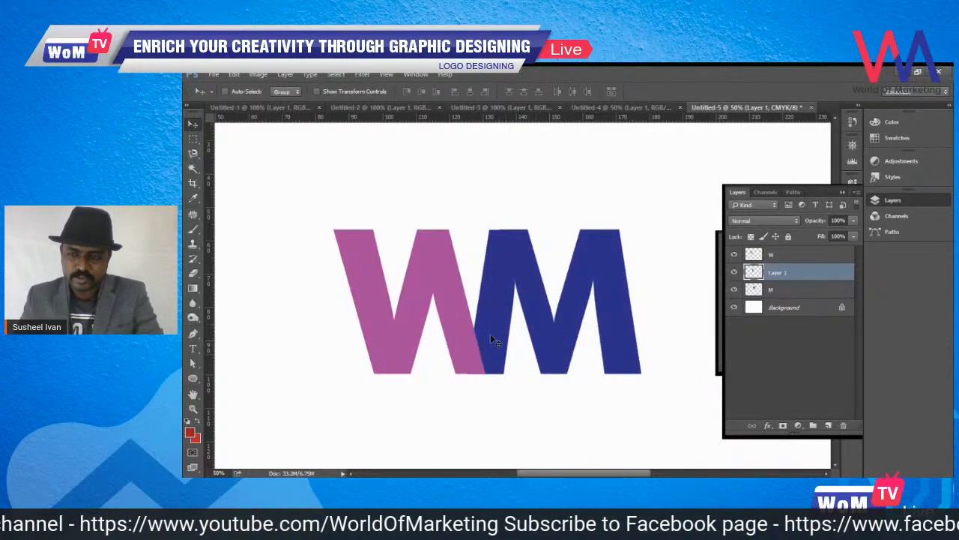
double_click(818, 277)
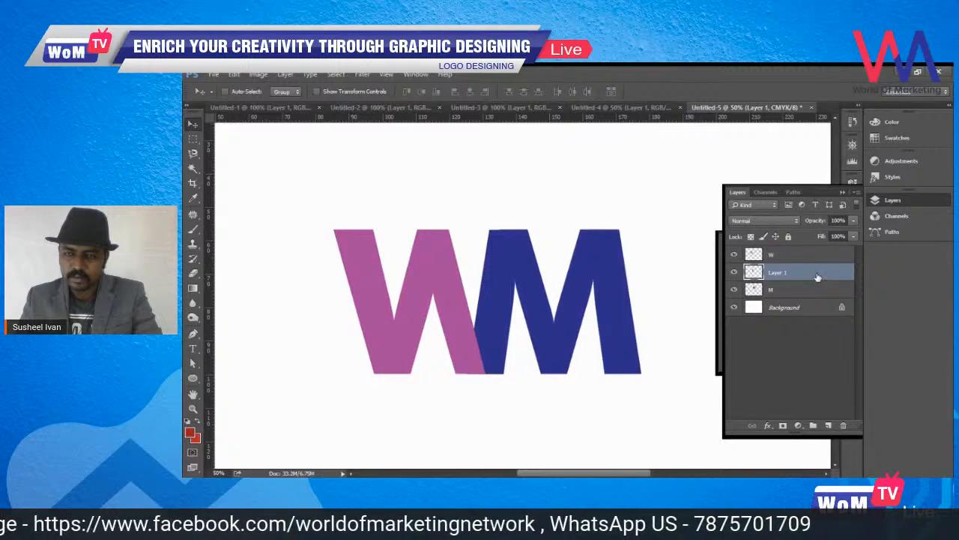
double_click(818, 277)
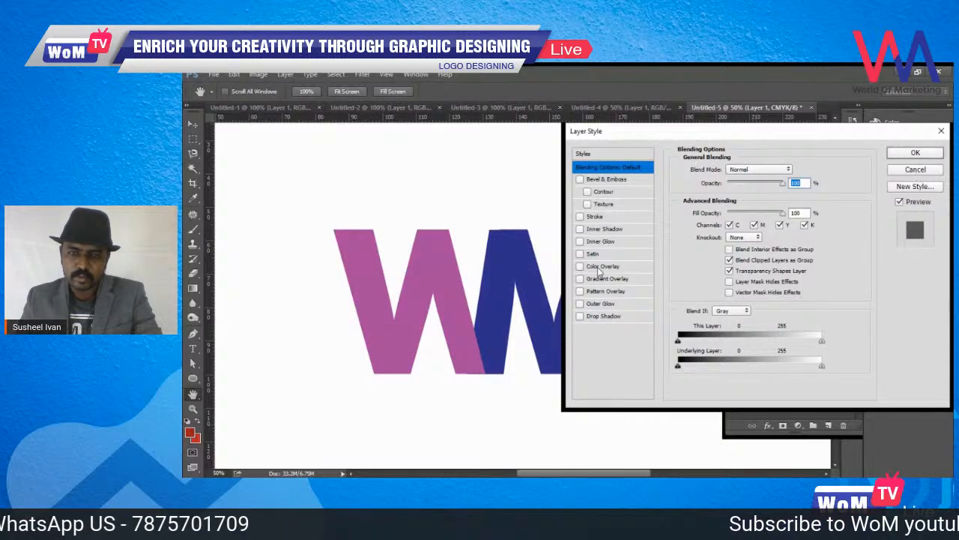
left_click(601, 267)
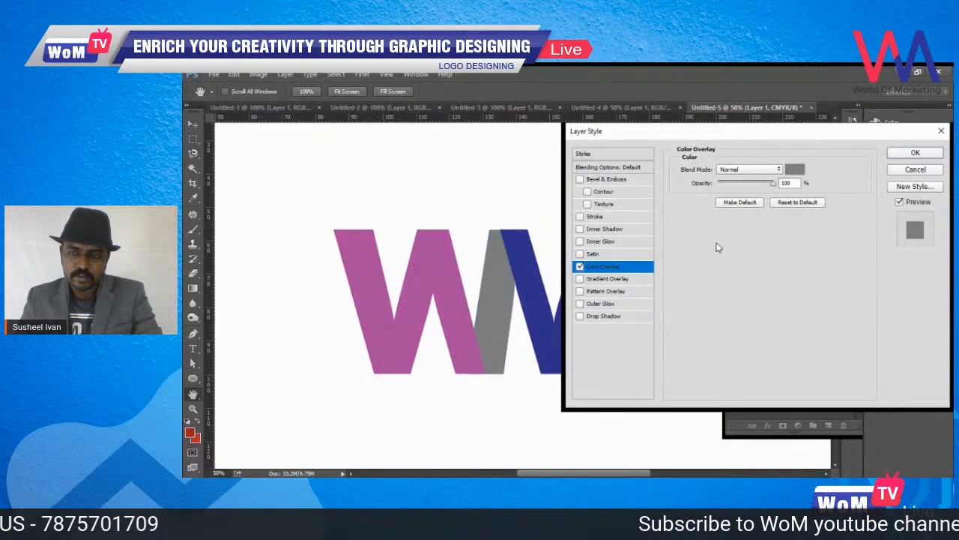
left_click(796, 170)
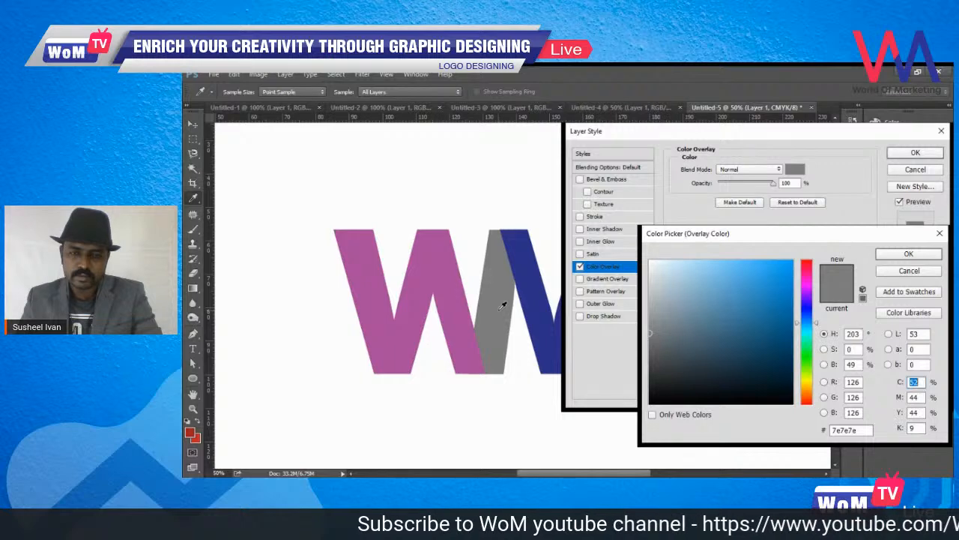
left_click(469, 319)
left_click(904, 253)
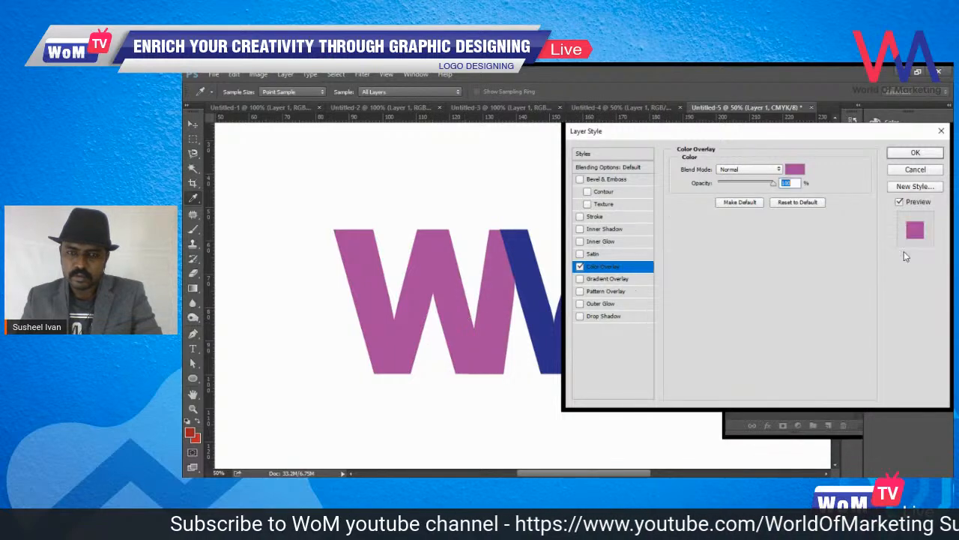
left_click(903, 152)
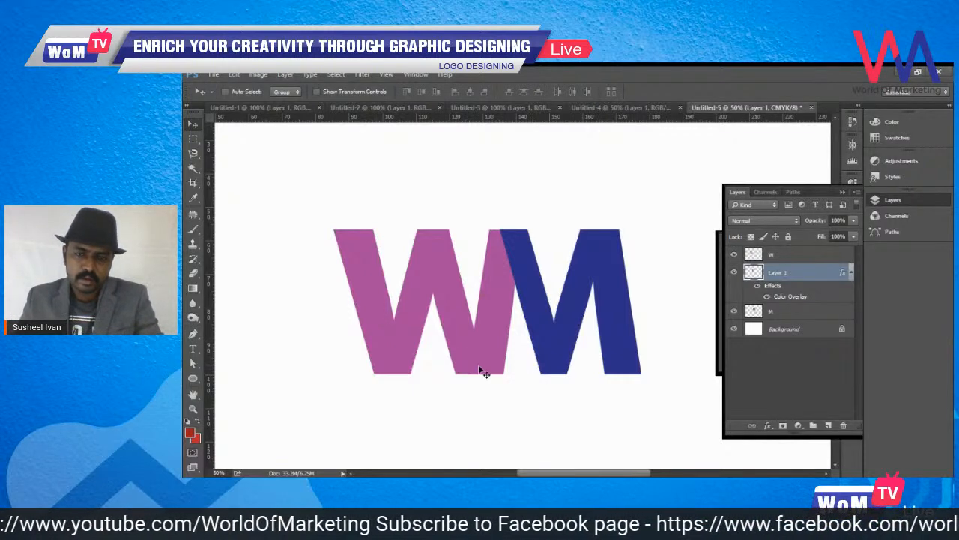
- Undo the pink overlay and the separation of the M's first leg, and clear the restored selection
key("z")
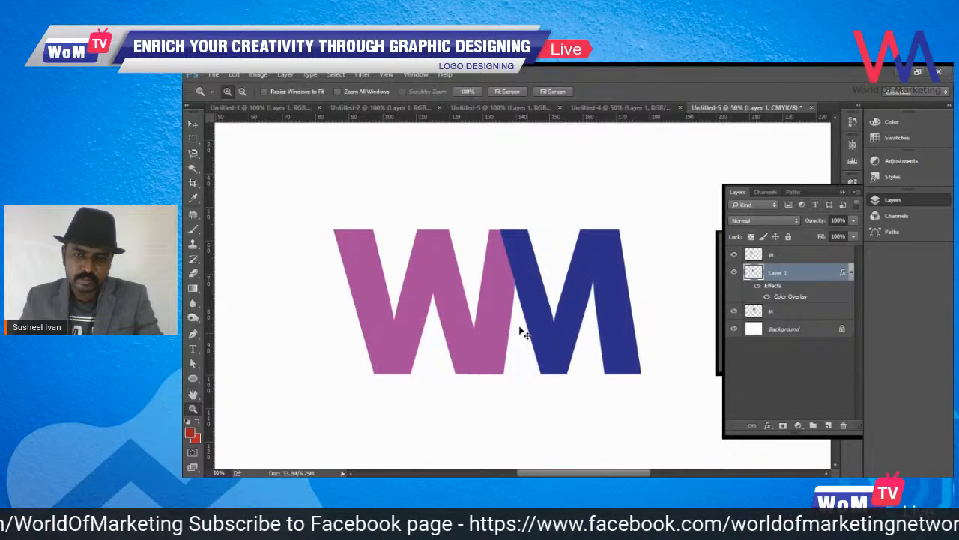
left_click(526, 332)
left_click(527, 333)
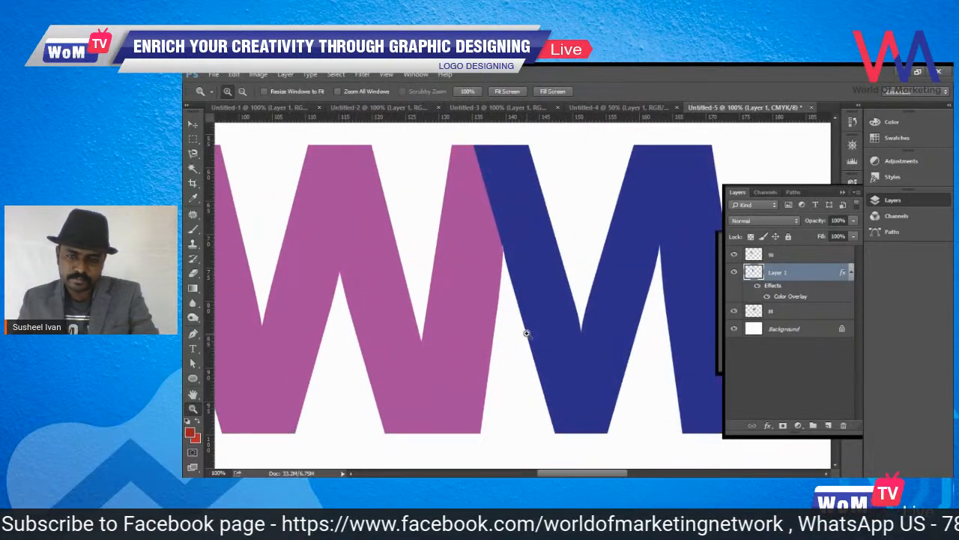
key("ctrl+z")
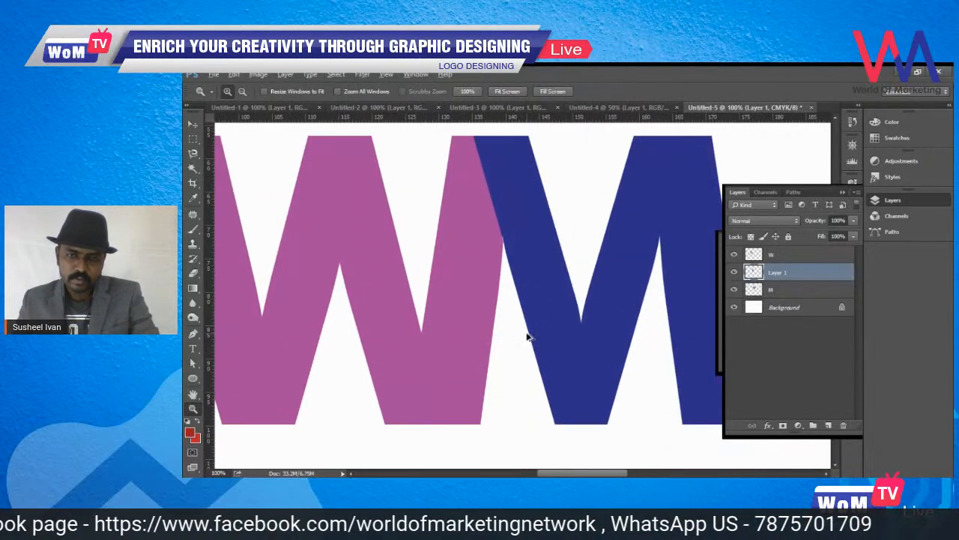
key("ctrl+alt+z")
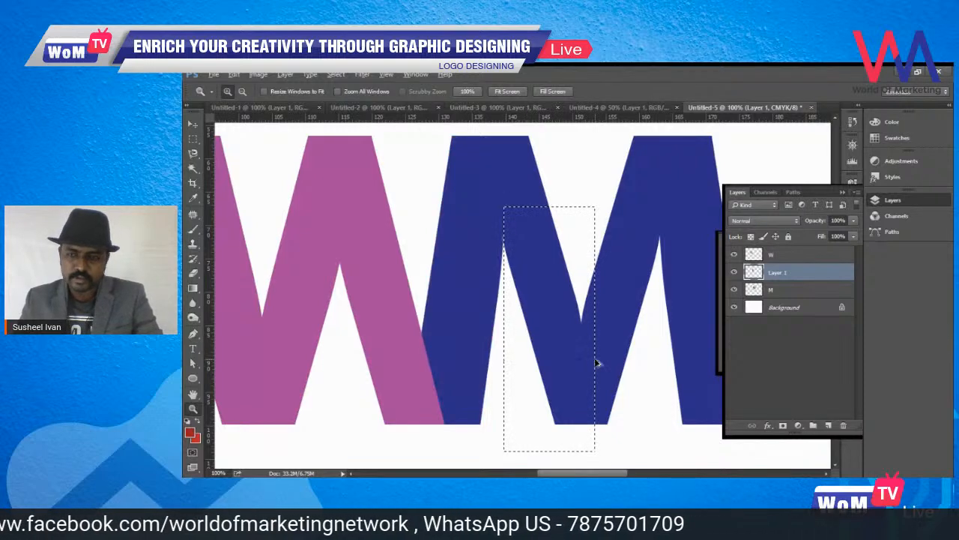
key("ctrl+alt+z")
key("ctrl+alt+z")
key("ctrl+alt+z")
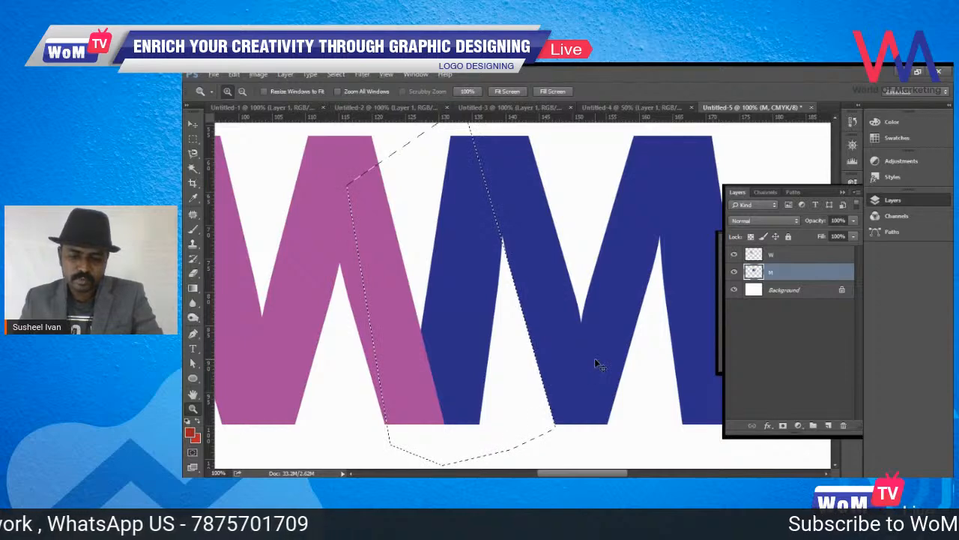
key("ctrl+d")
- Outline the lower part of the M's first leg with a Pen path cut diagonally across the leg, and turn it into a selection
key("p")
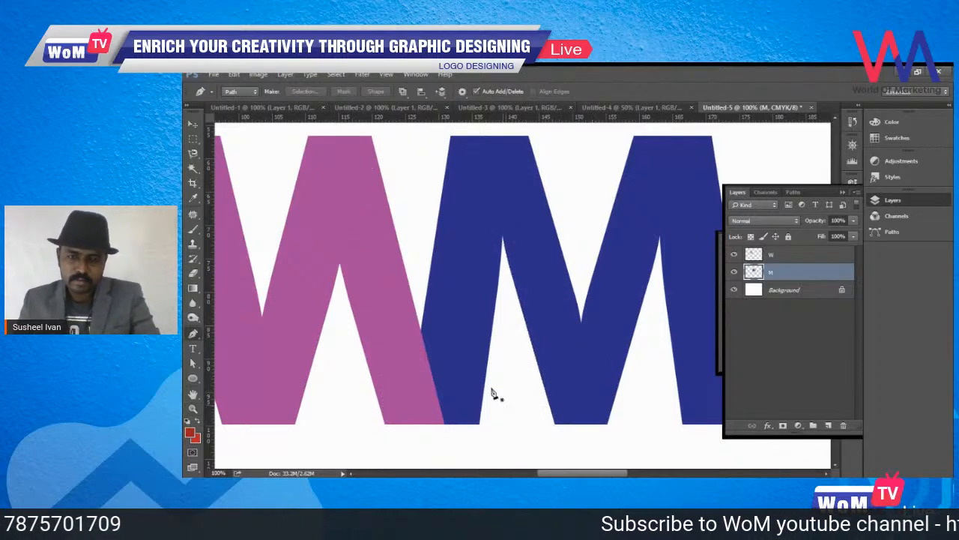
left_click(529, 425)
left_click(411, 195)
left_click(357, 407)
scroll(381, 392, "down", 2)
left_click(373, 411)
left_click(447, 389)
left_click(530, 362)
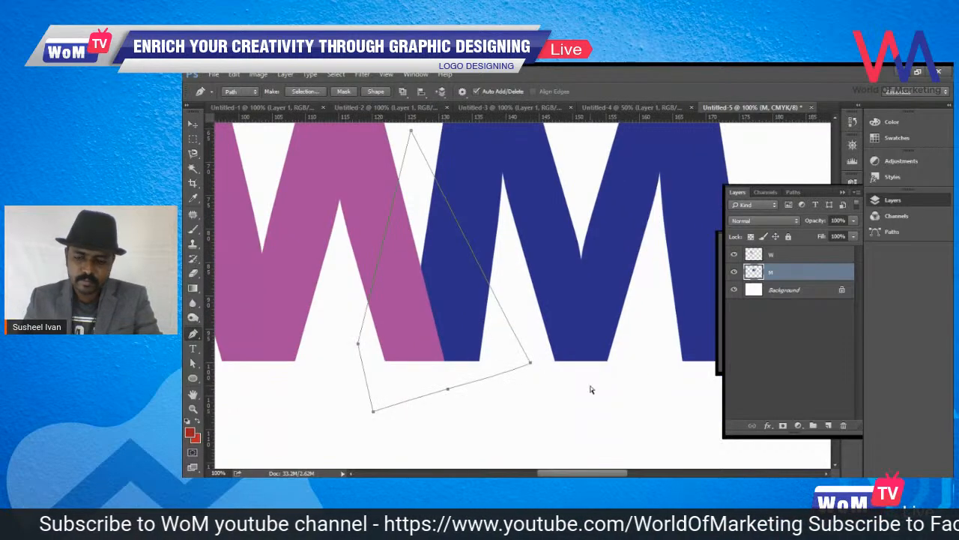
key("ctrl+Return")
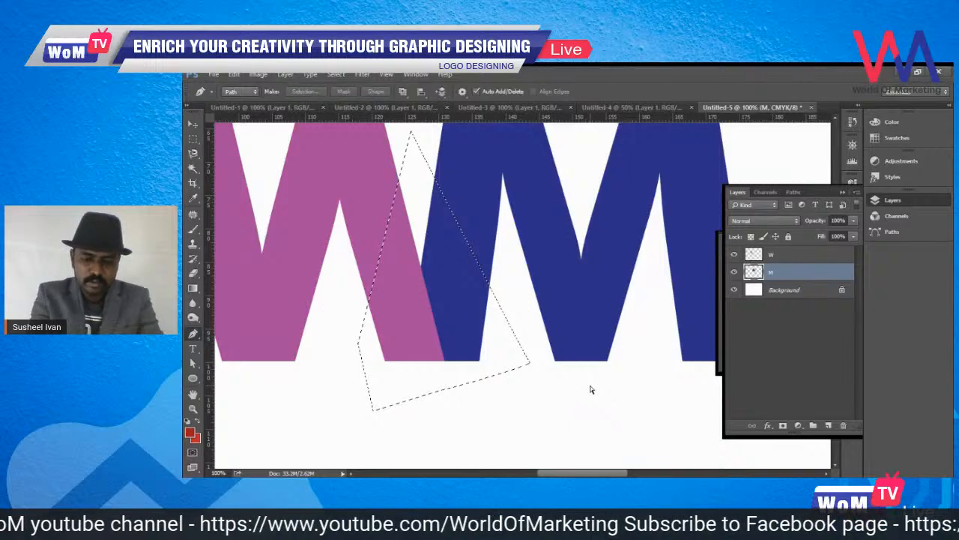
- Cut the selected lower leg part from the M onto its own layer in place and align it with the remaining leg
key("Delete")
key("ctrl+d")
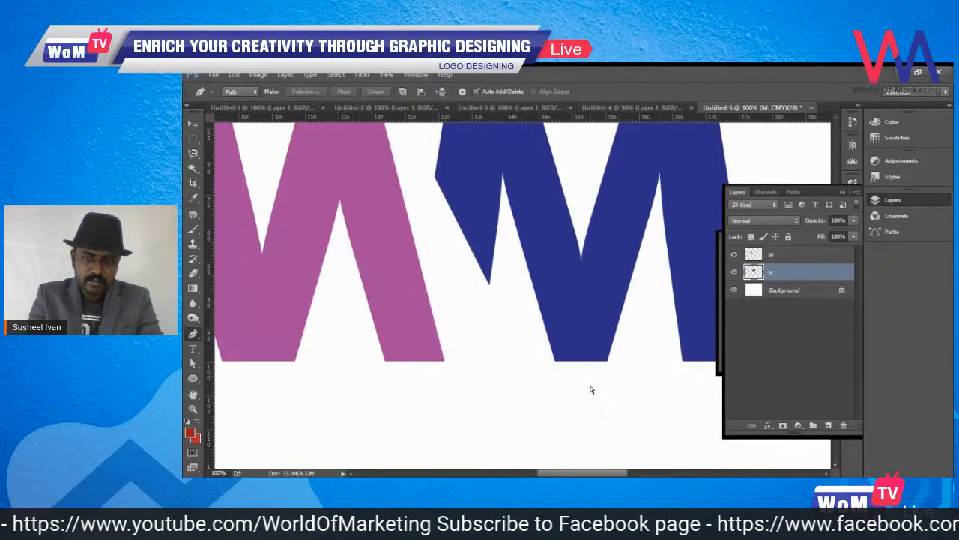
key("ctrl+shift+v")
key("z")
left_click_drag(468, 244, 505, 284)
key("v")
left_click_drag(458, 370, 463, 368)
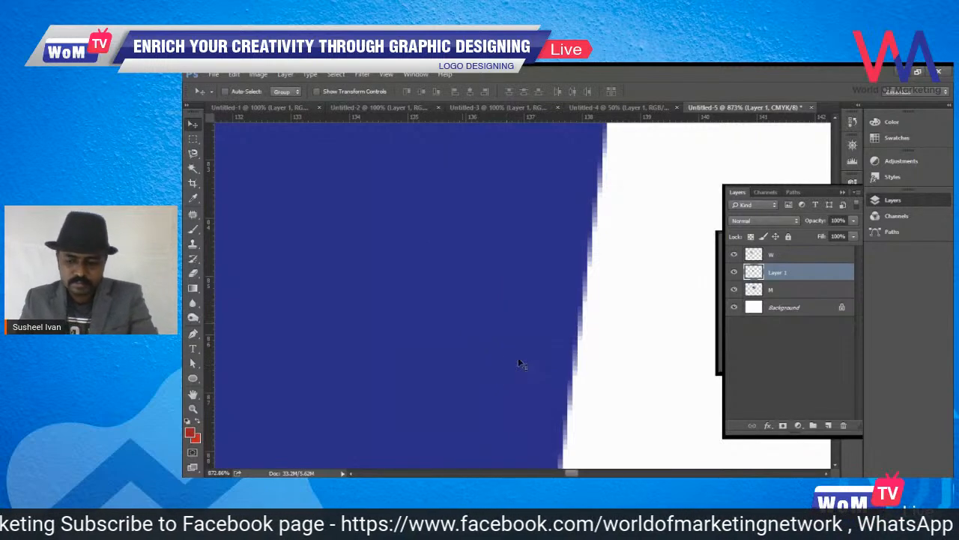
- Apply a Color Overlay in the W's pink, aa4a9c, to the separated lower part of the M's first leg
key("ctrl+0")
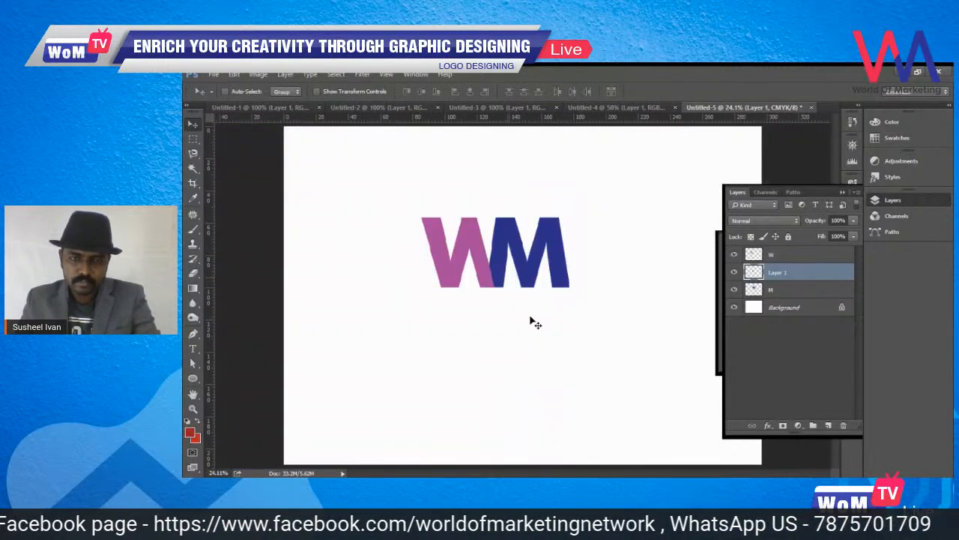
key("z")
left_click_drag(476, 226, 525, 353)
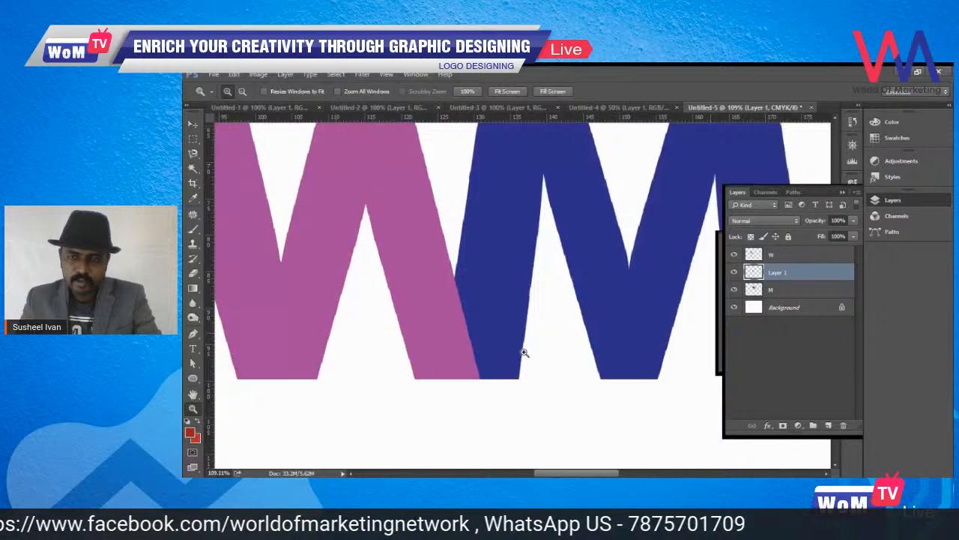
key("v")
double_click(821, 278)
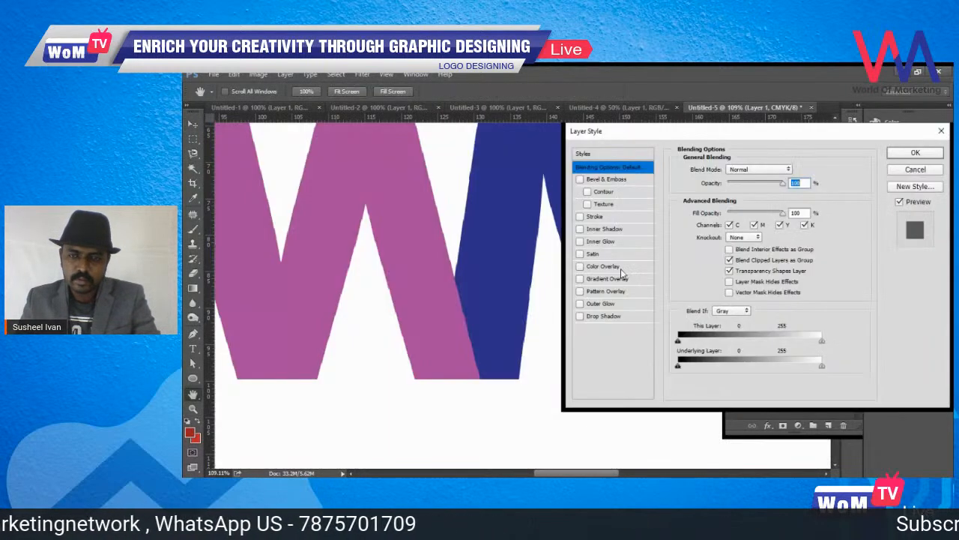
left_click(604, 266)
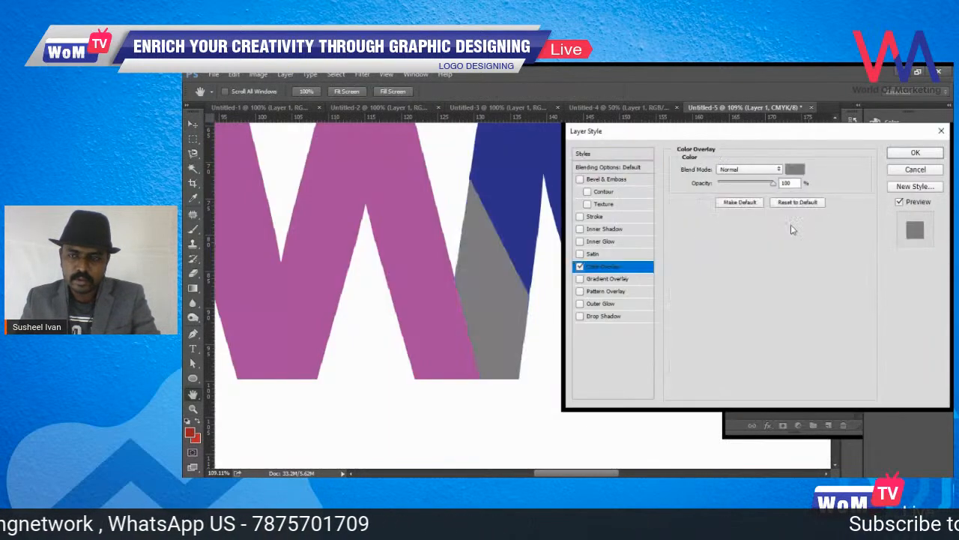
left_click(793, 169)
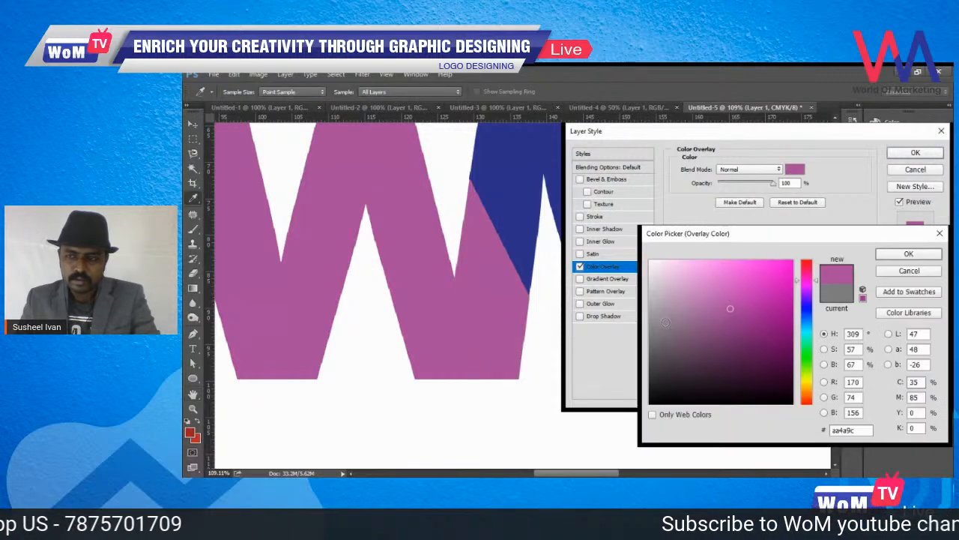
key("Return")
key("Return")
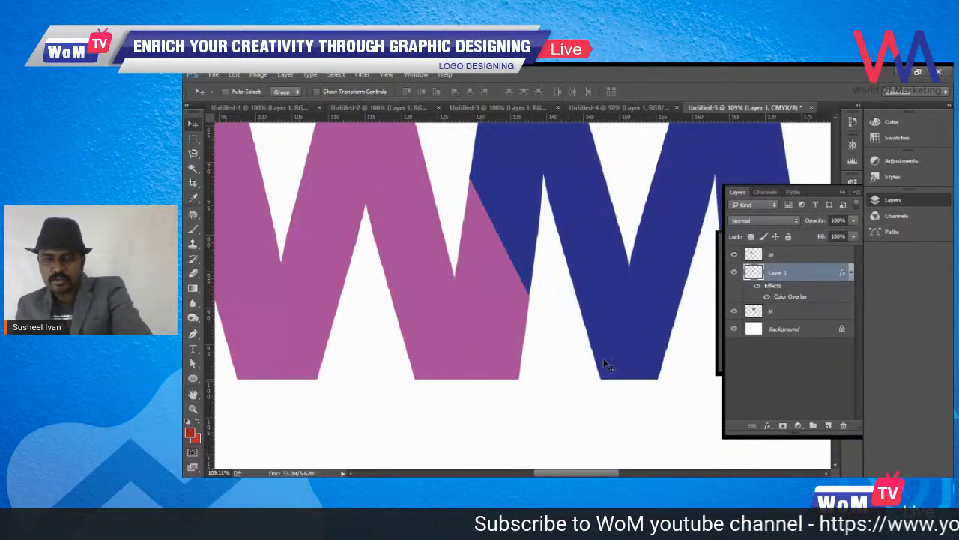
- Examine the whole WM lettermark and the diagonal colour join between the two letters at different magnifications
key("ctrl+minus")
key("ctrl+minus")
key("ctrl+minus")
key("ctrl+minus")
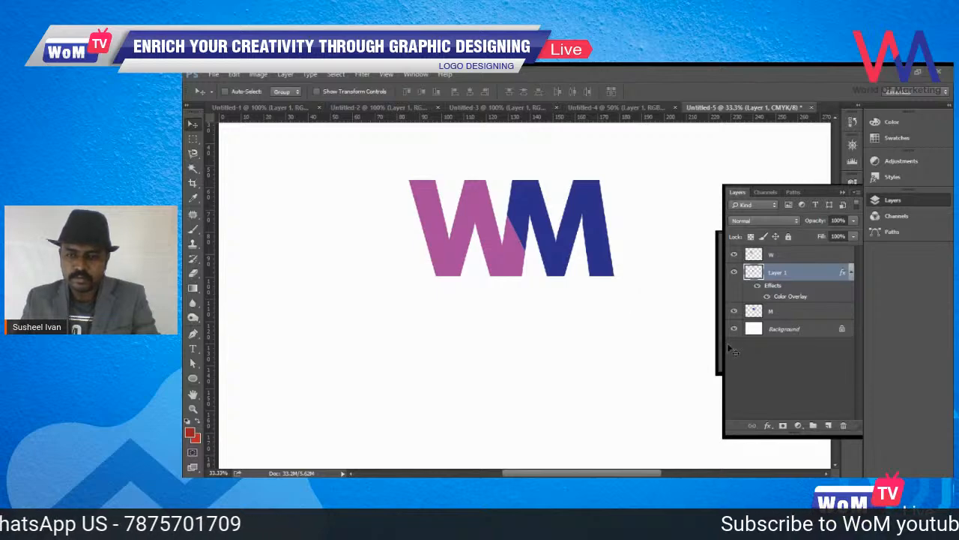
key("z")
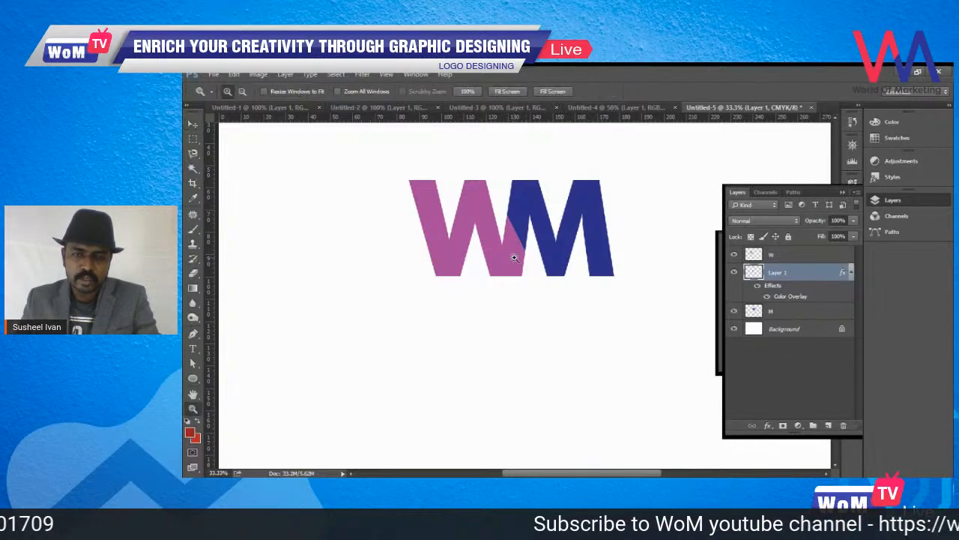
left_click(514, 258)
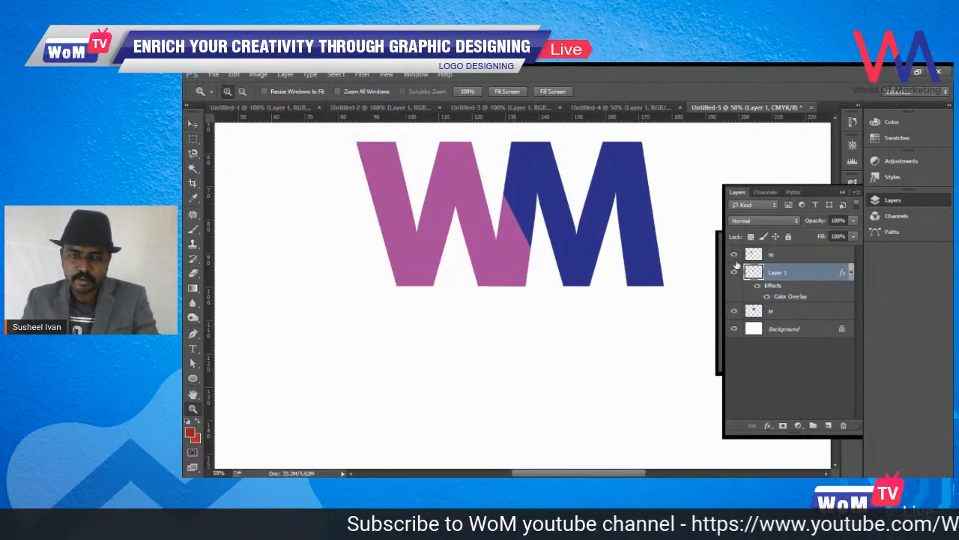
left_click(549, 281)
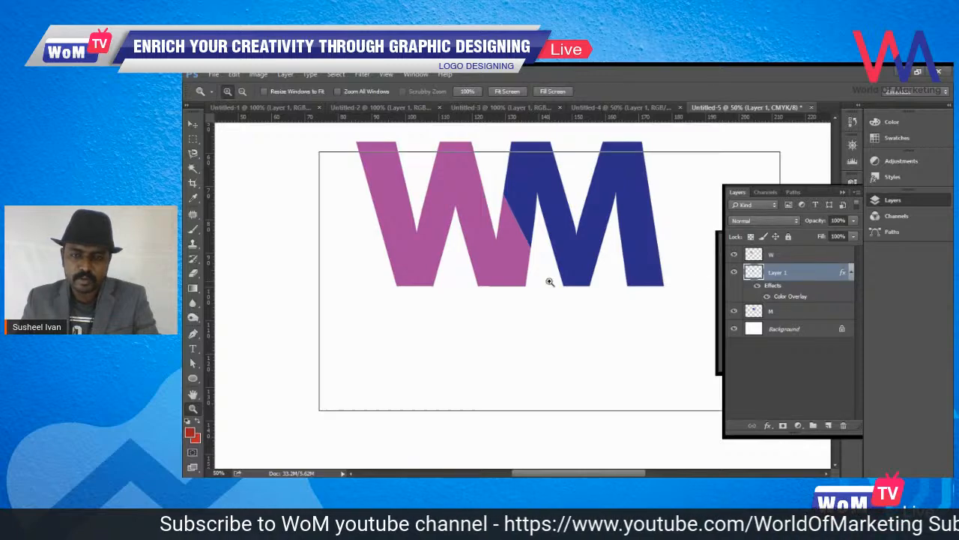
left_click(550, 281)
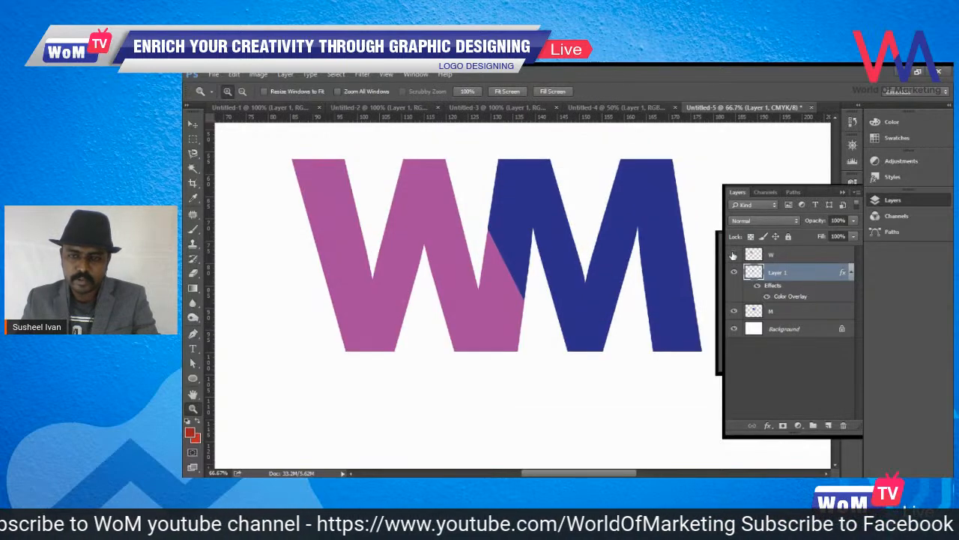
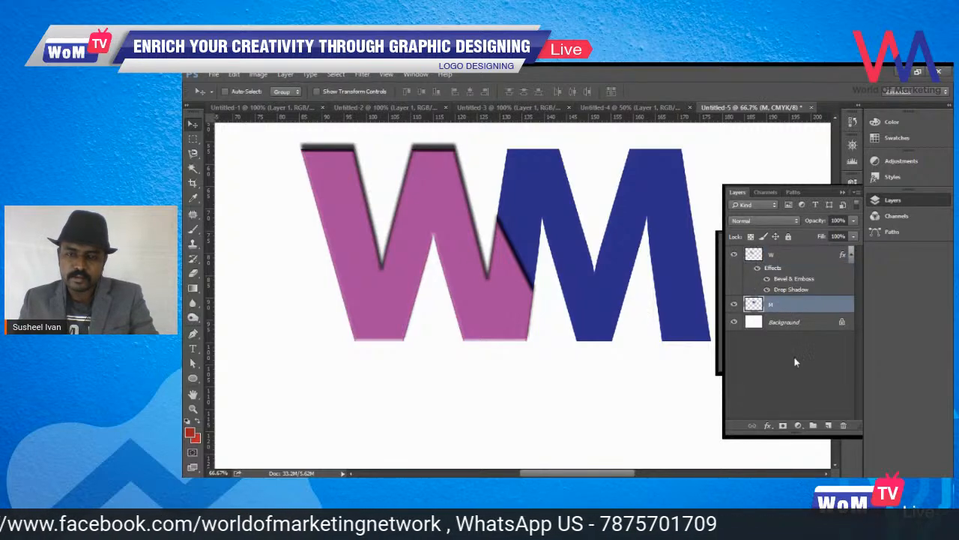
double_click(839, 311)
left_click_drag(811, 132, 818, 284)
left_click_drag(714, 284, 810, 197)
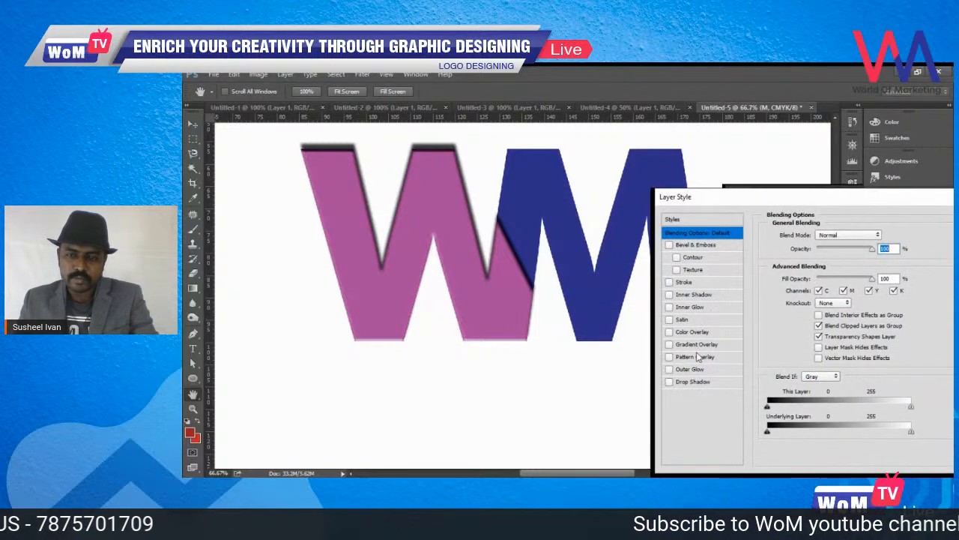
left_click(692, 382)
mouse_move(829, 197)
left_mouse_down()
mouse_move(808, 197)
mouse_move(818, 197)
left_mouse_up()
left_click(856, 266)
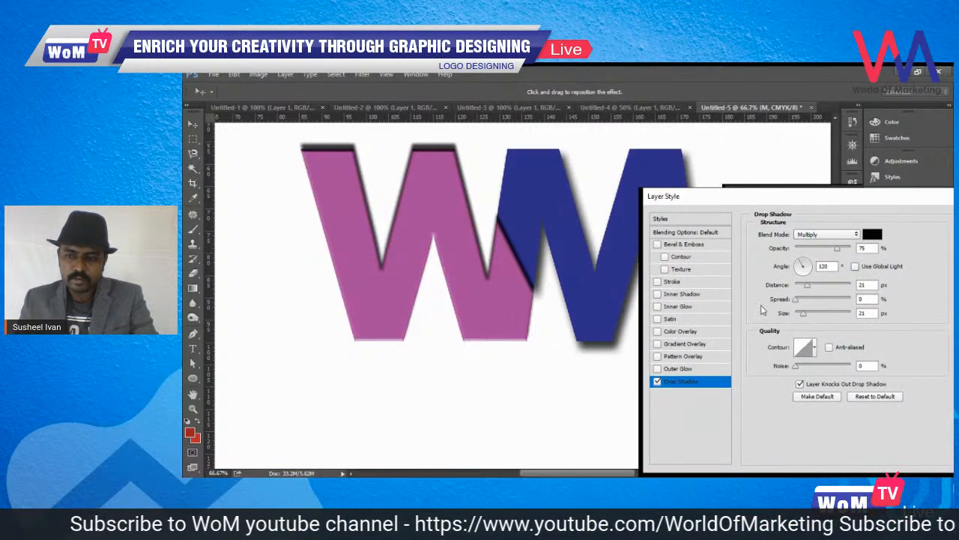
left_click_drag(807, 285, 803, 286)
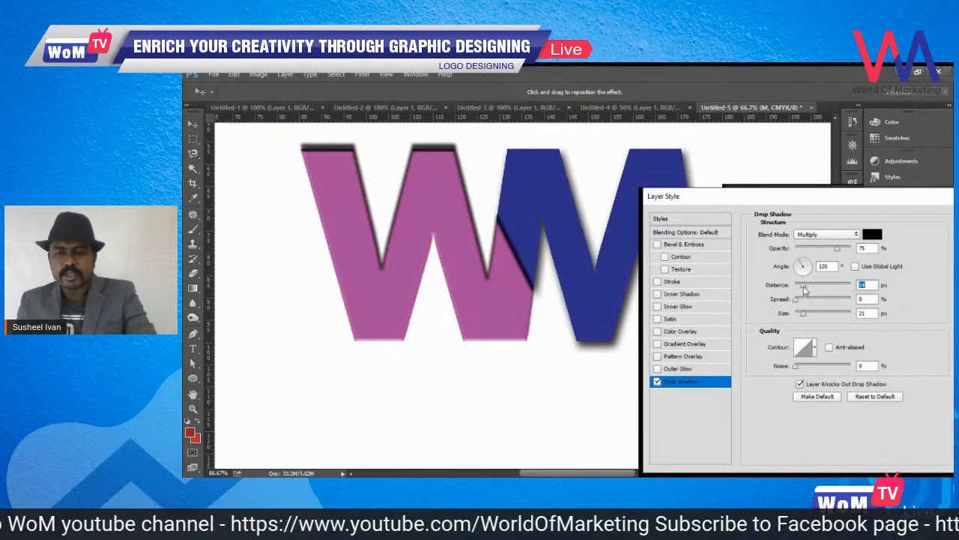
key("Escape")
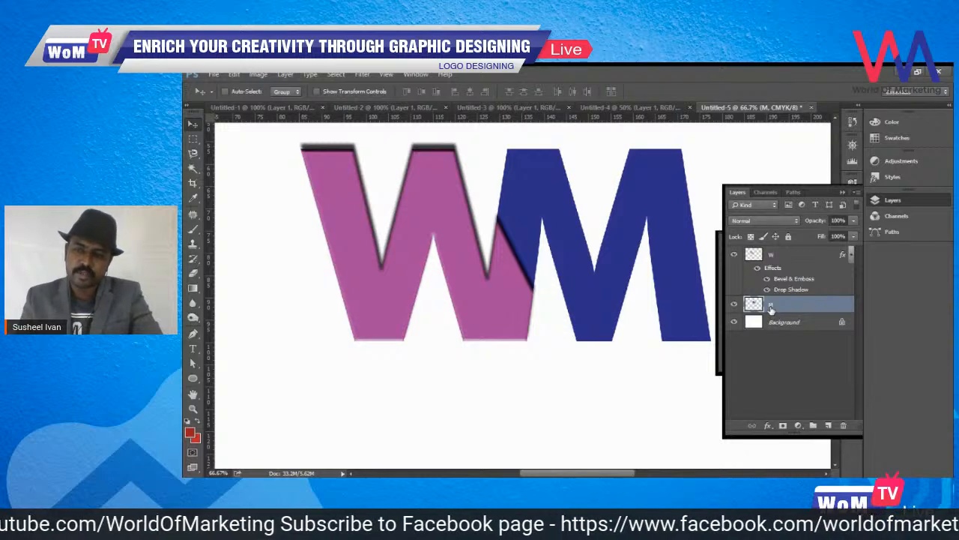
- Copy the W layer's style with Bevel & Emboss and Drop Shadow and paste it onto the M layer
left_click(790, 257)
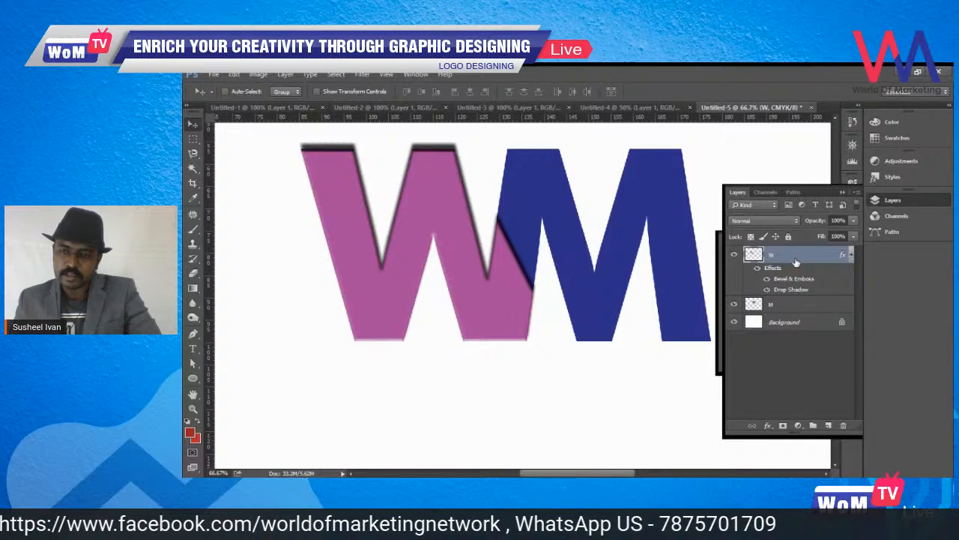
right_click(797, 262)
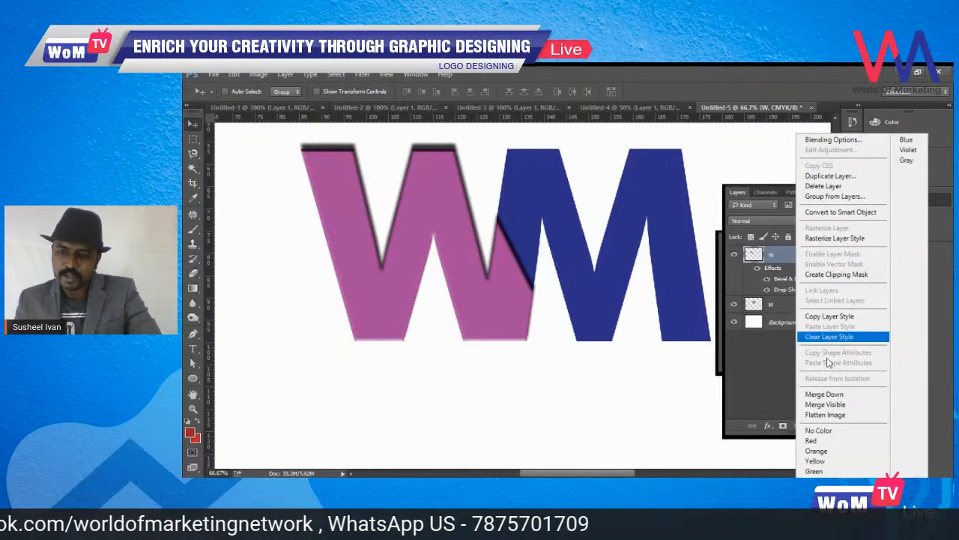
left_click(830, 316)
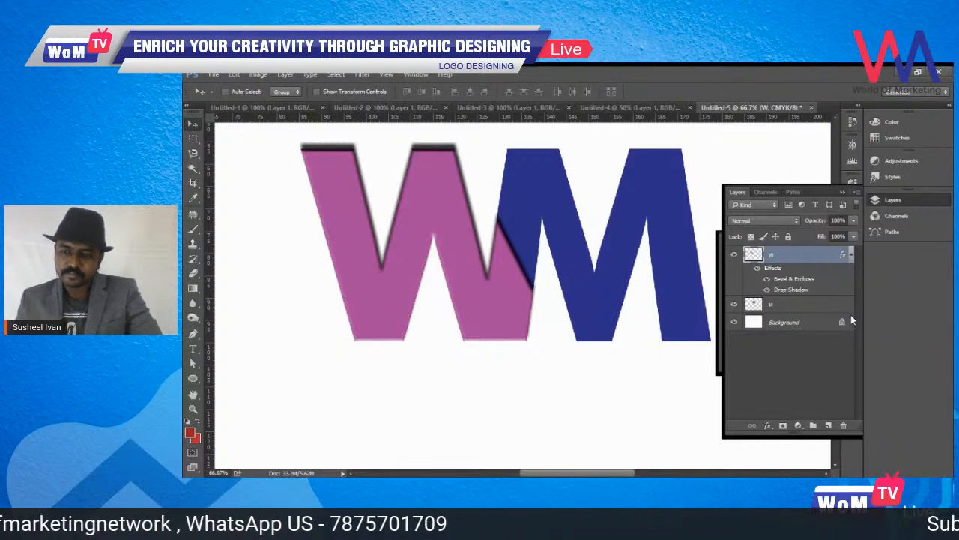
left_click(808, 309)
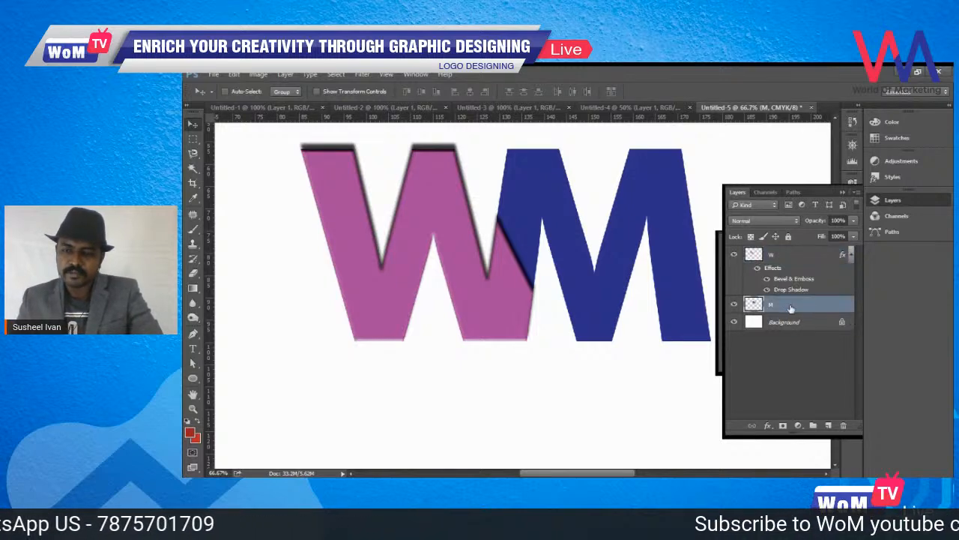
right_click(791, 310)
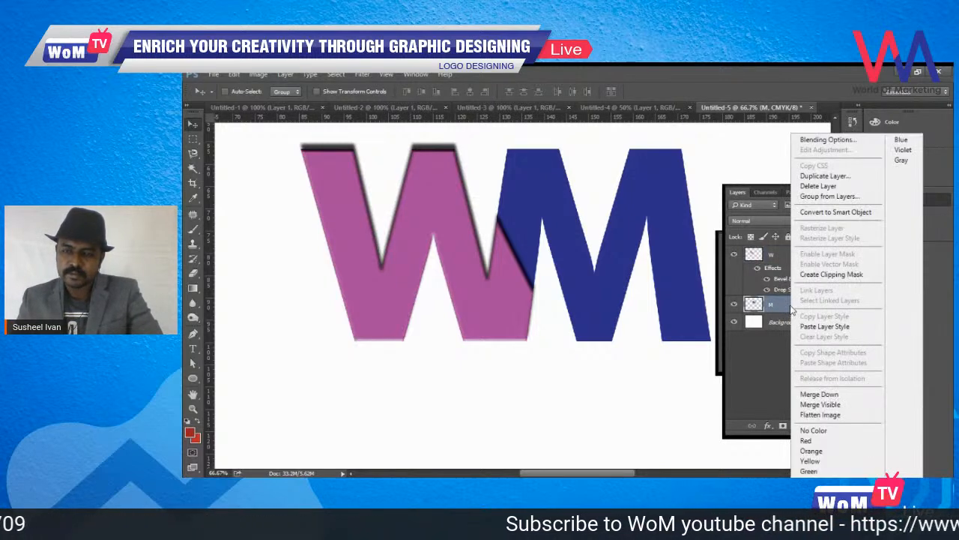
left_click(824, 326)
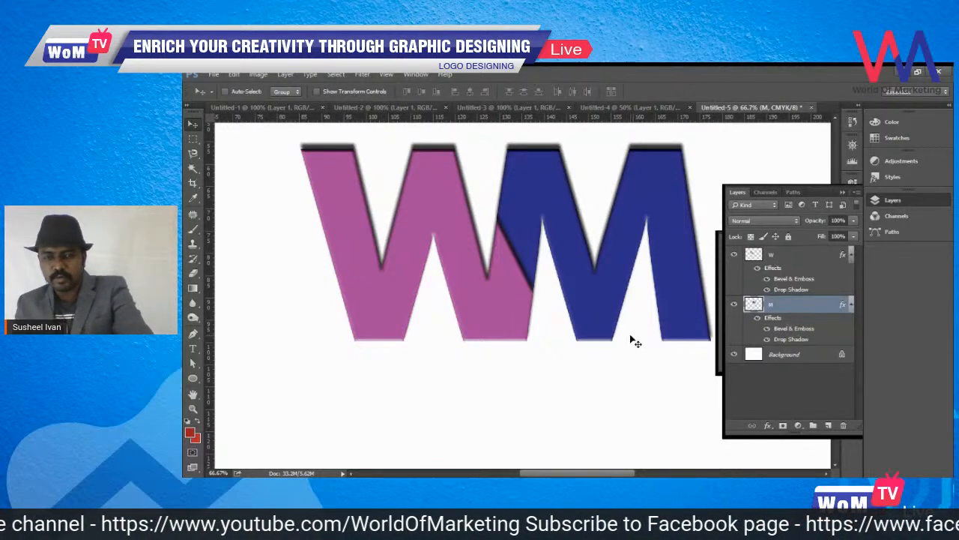
scroll(636, 341, "down", 3)
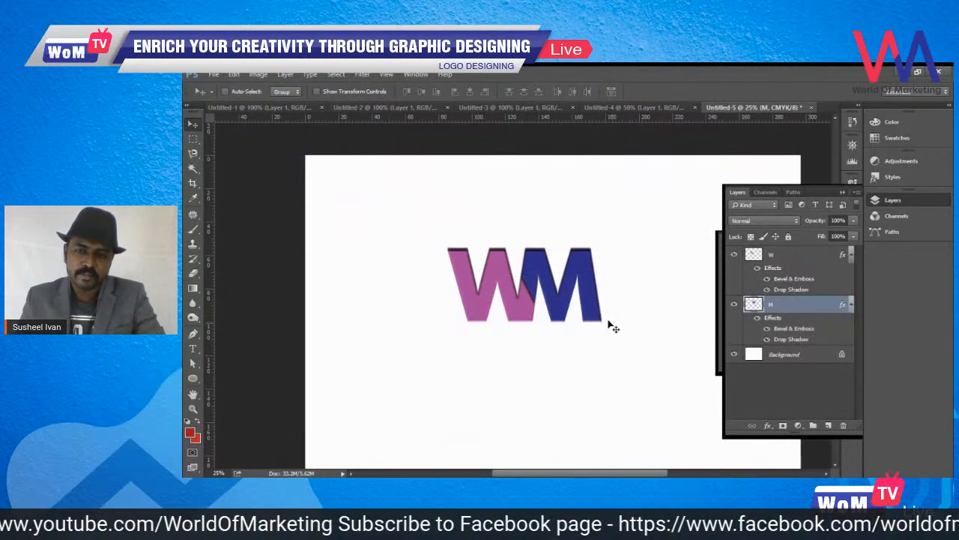
key("z")
left_click(613, 328)
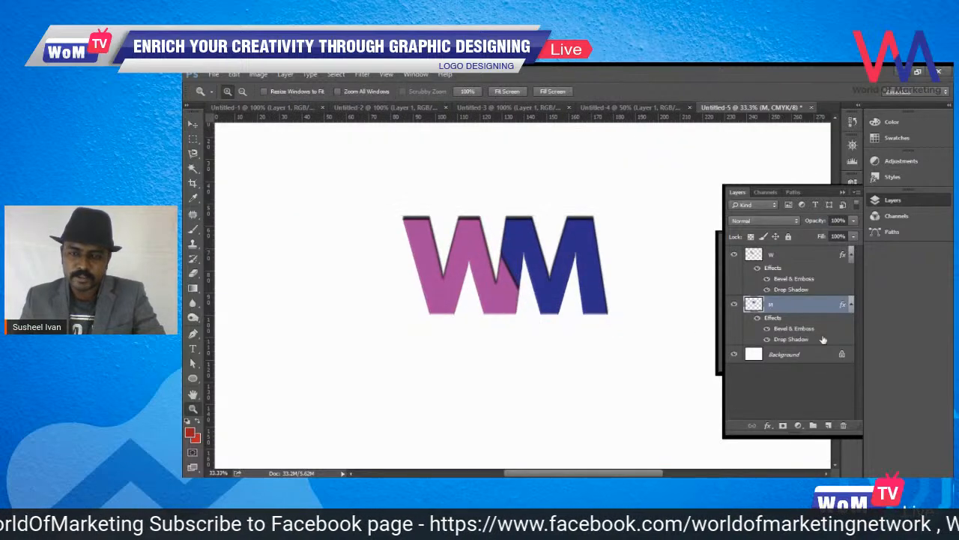
left_click(578, 304)
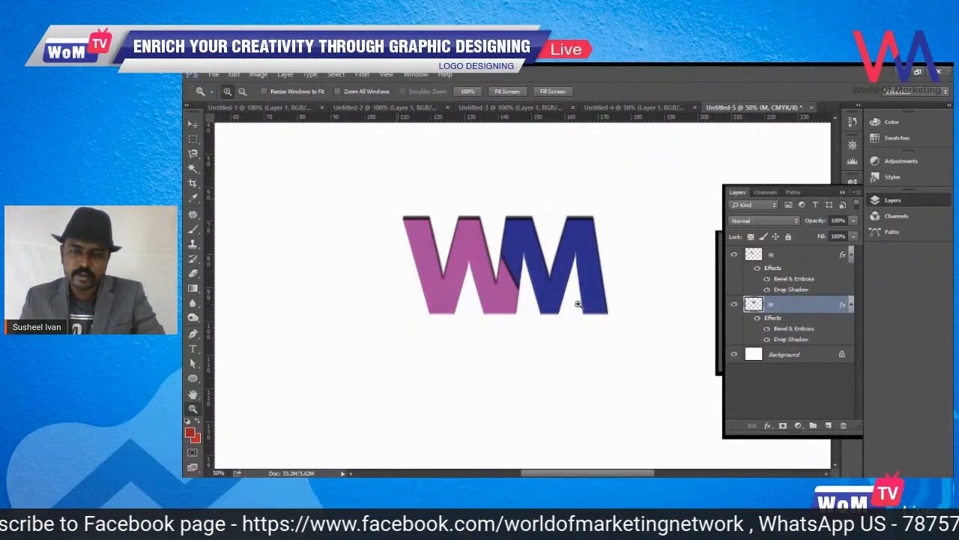
key("v")
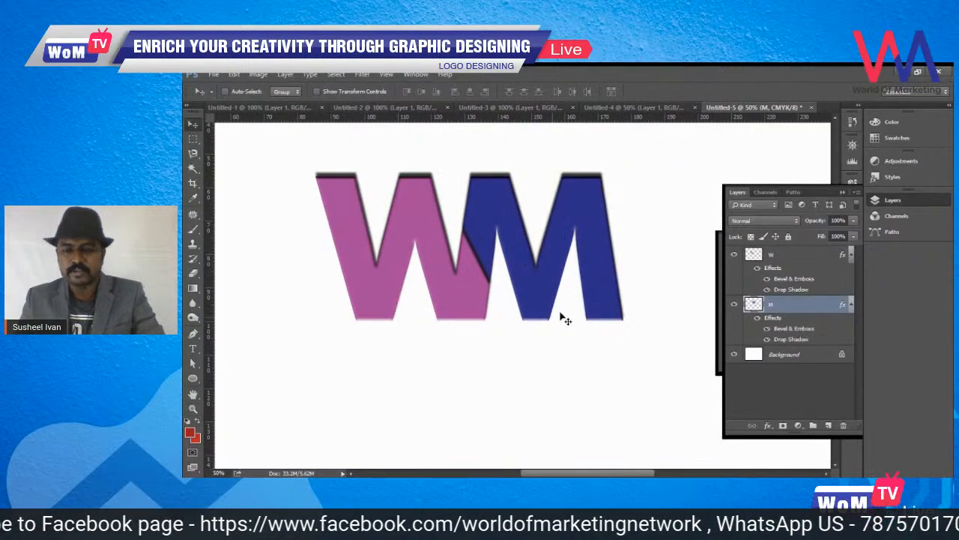
double_click(803, 310)
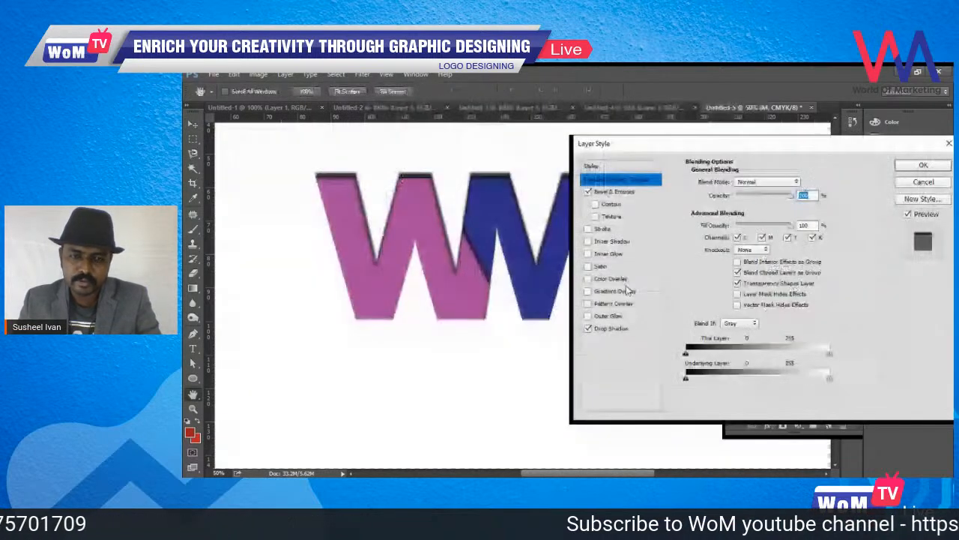
left_click(628, 290)
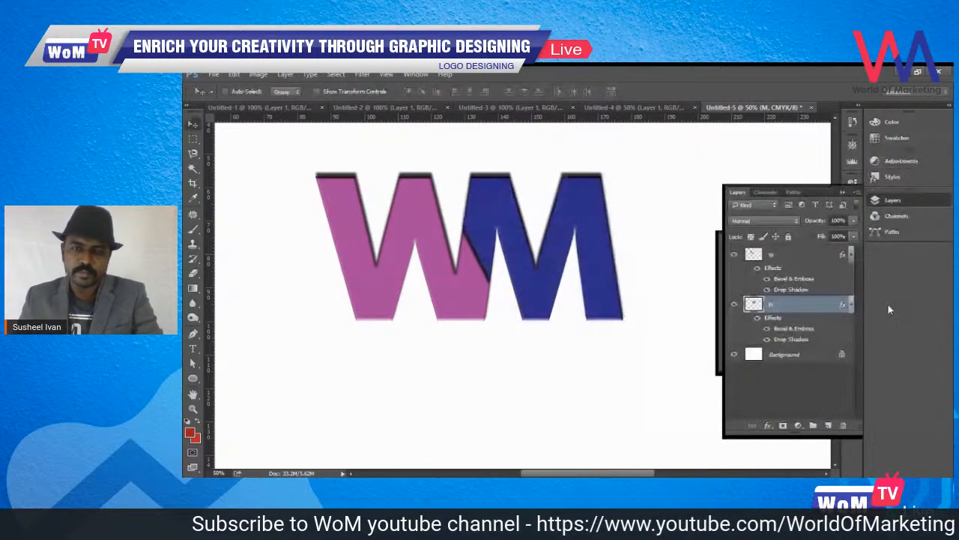
- Add a Gradient Overlay to the W layer and change the gradient's black start stop to the W's pink
double_click(813, 258)
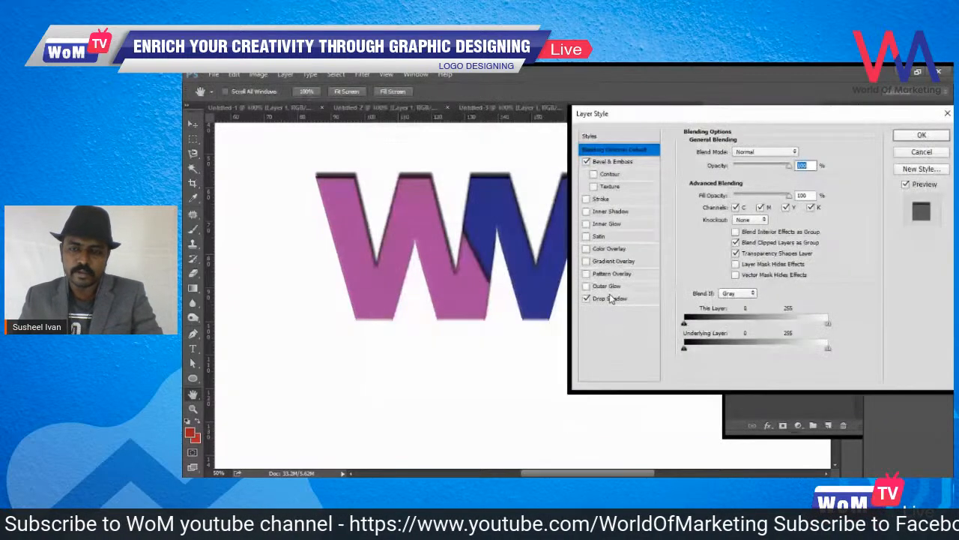
left_click(611, 261)
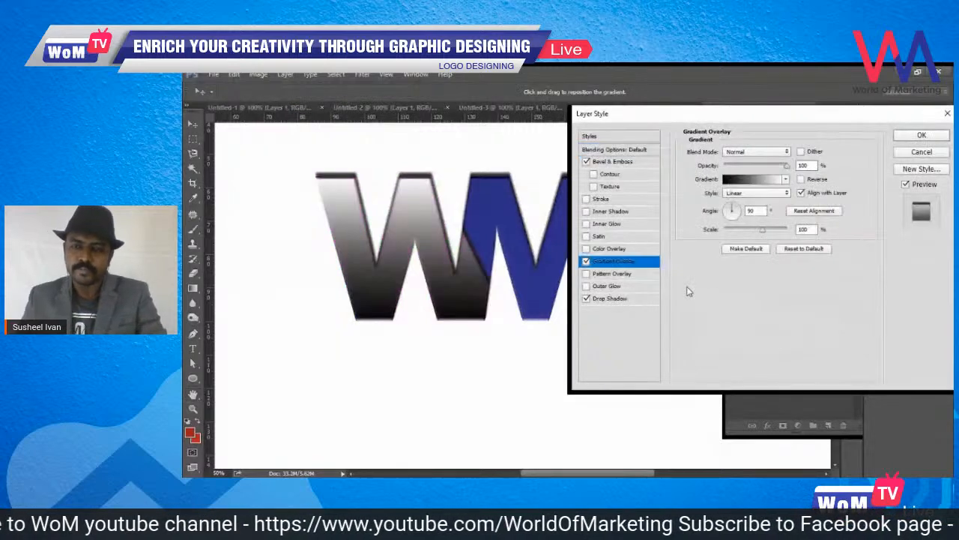
left_click(755, 181)
left_click(677, 315)
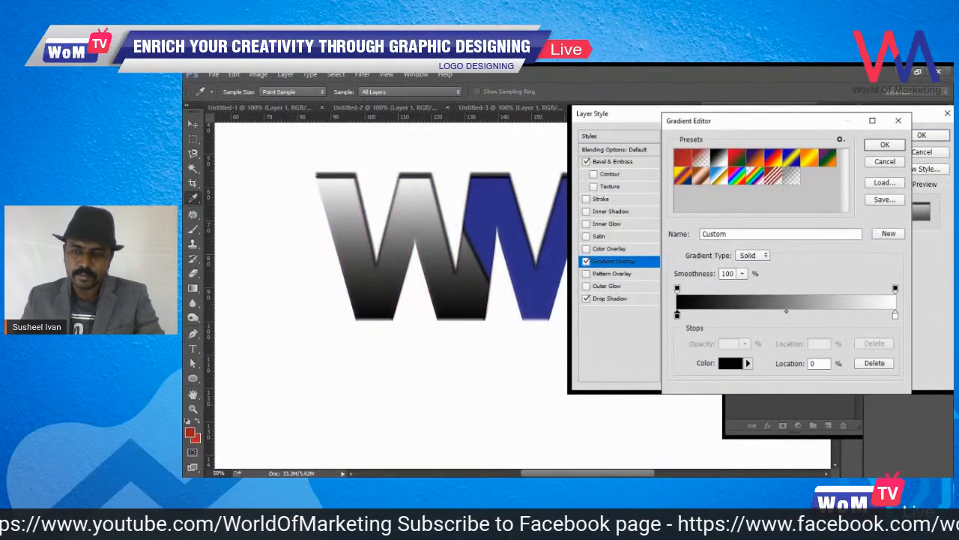
left_click(731, 363)
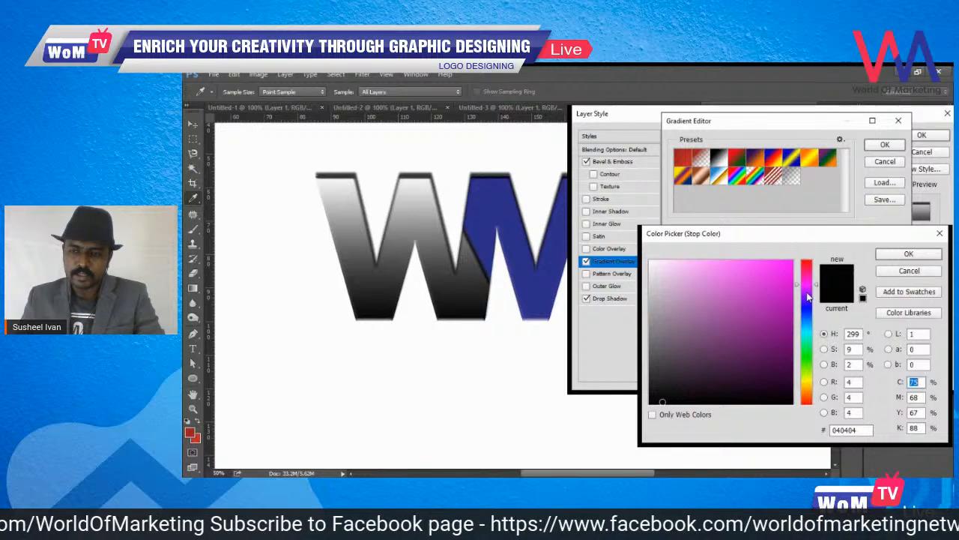
left_click(794, 280)
left_click(908, 253)
- Change the white end stop of the W's gradient to a bright, fully saturated magenta
left_click(895, 315)
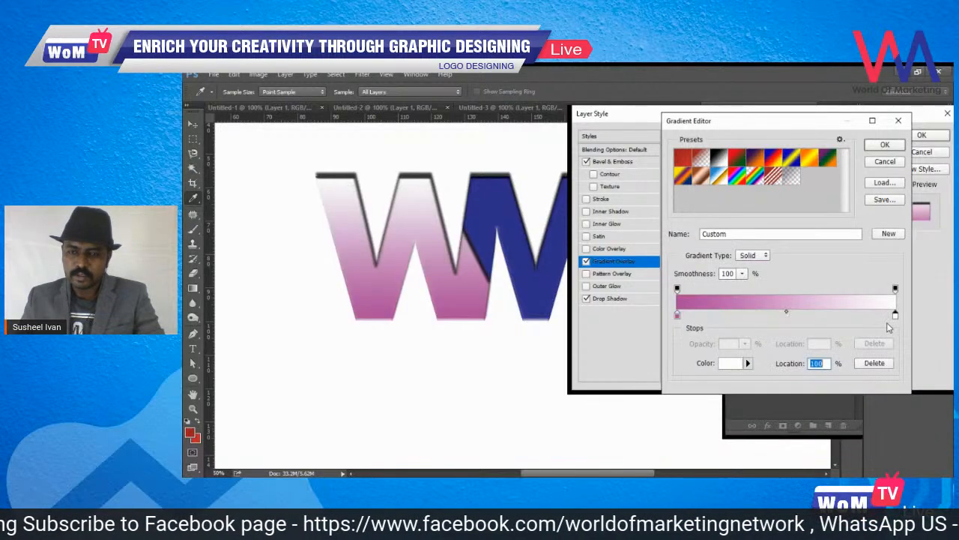
left_click(691, 302)
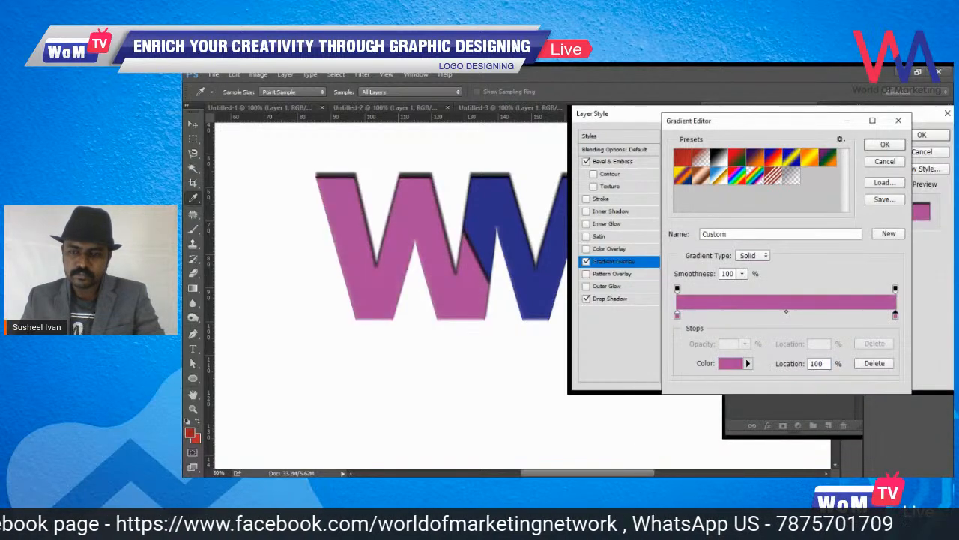
left_click(730, 363)
left_click(784, 325)
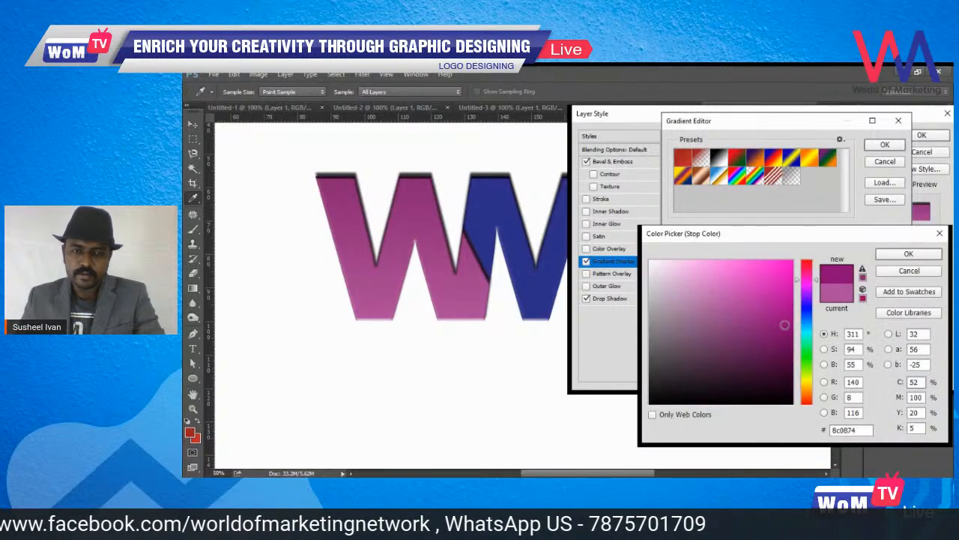
left_click(771, 338)
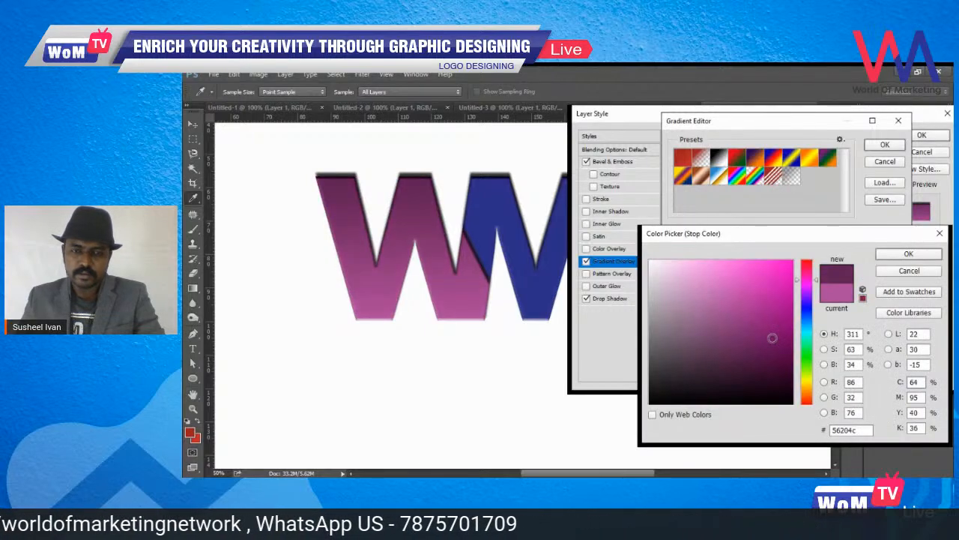
left_click_drag(772, 337, 772, 272)
left_click(777, 333)
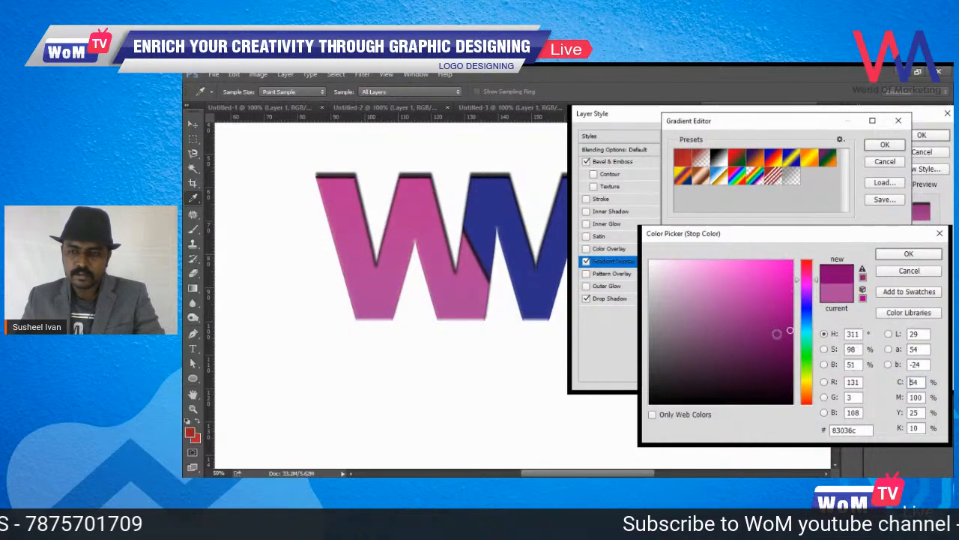
left_click(793, 261)
left_click(892, 256)
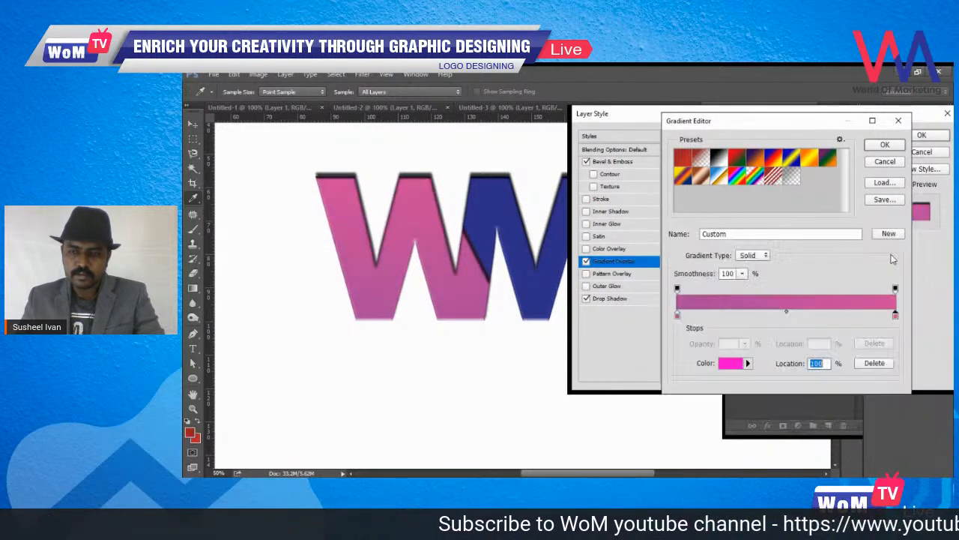
- Set the start stop of the W's gradient to dark magenta 950d7c and apply the layer style
double_click(677, 314)
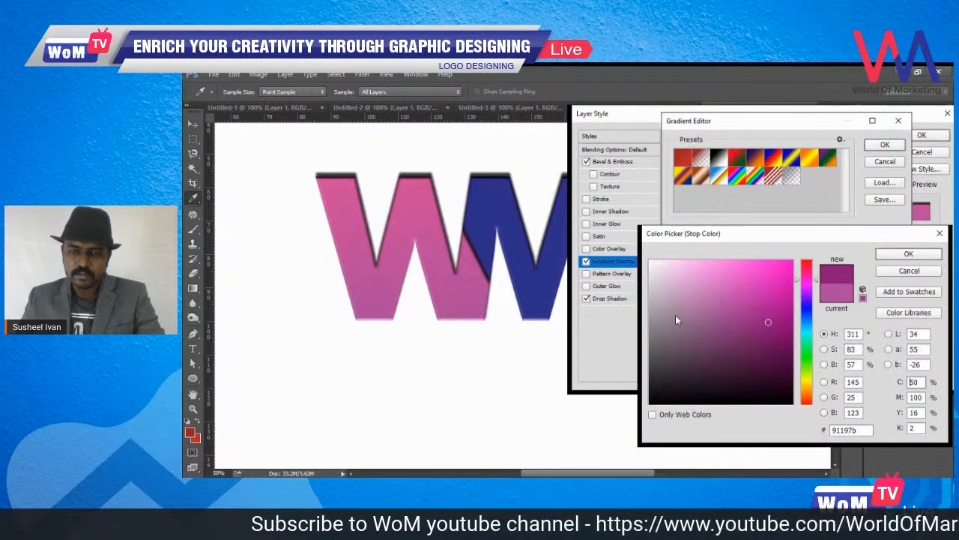
left_click(782, 317)
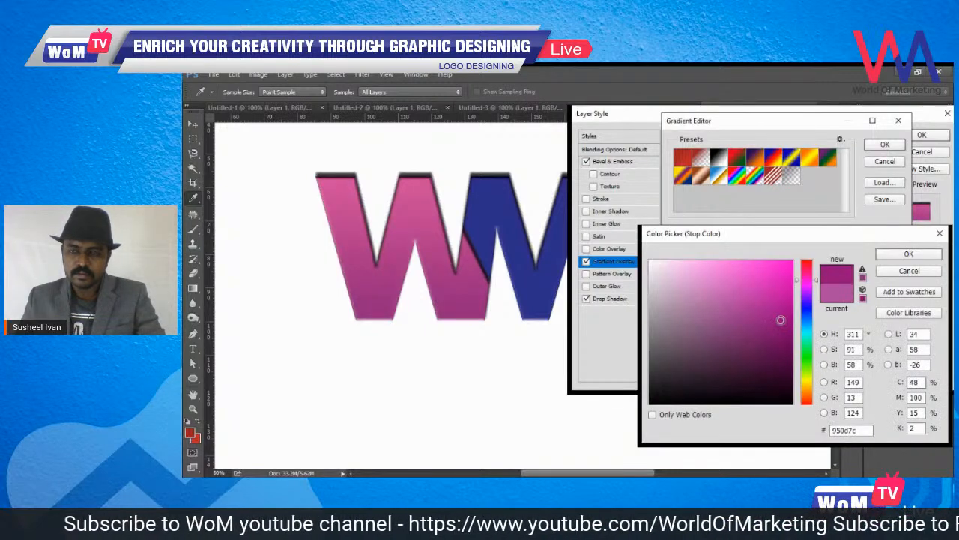
left_click(908, 253)
left_click(883, 146)
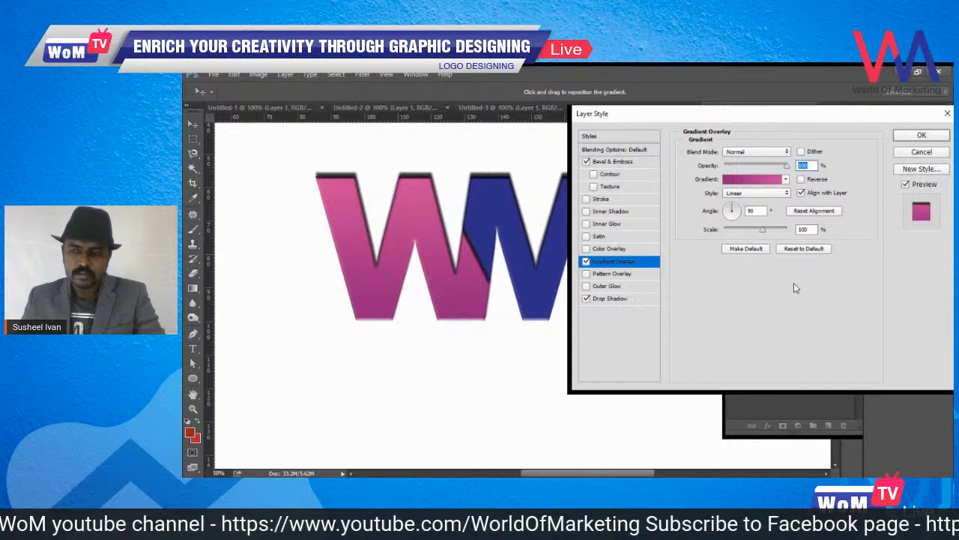
left_click(904, 132)
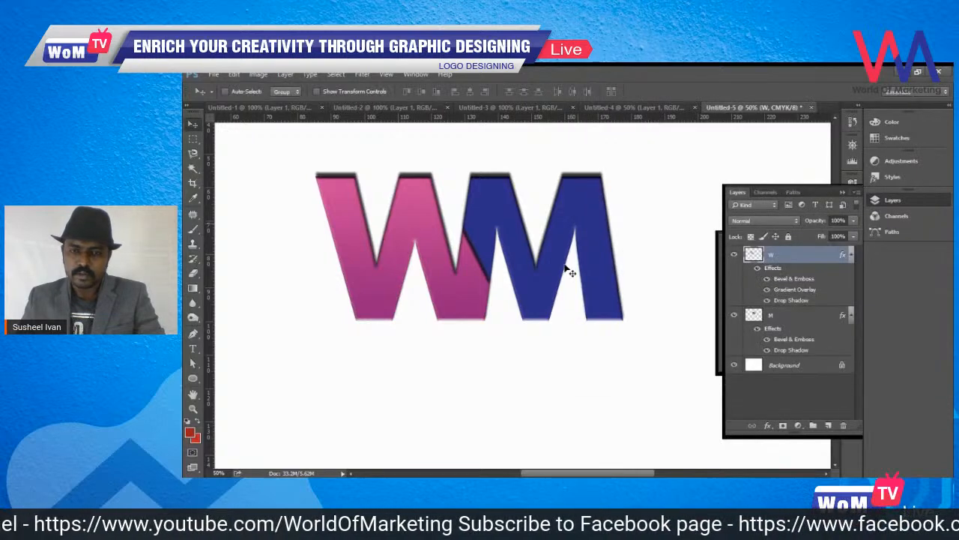
- Add a Gradient Overlay to the M layer and change the gradient's black start stop to a dark navy blue
double_click(810, 317)
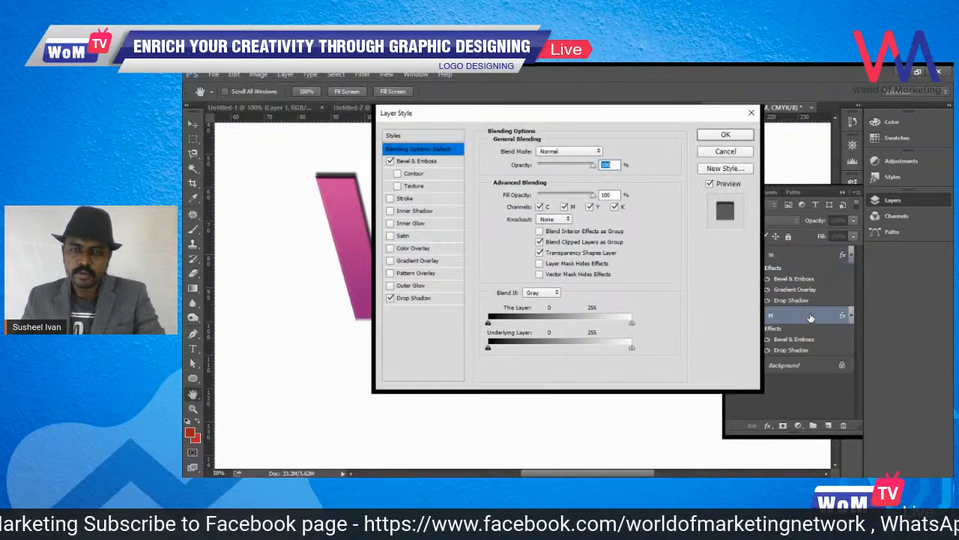
left_click_drag(613, 121, 849, 155)
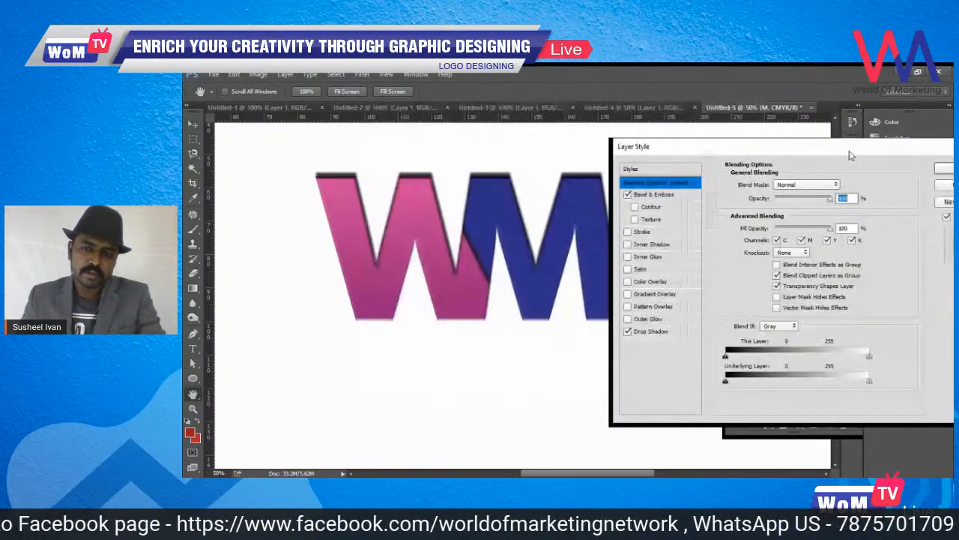
left_click(669, 295)
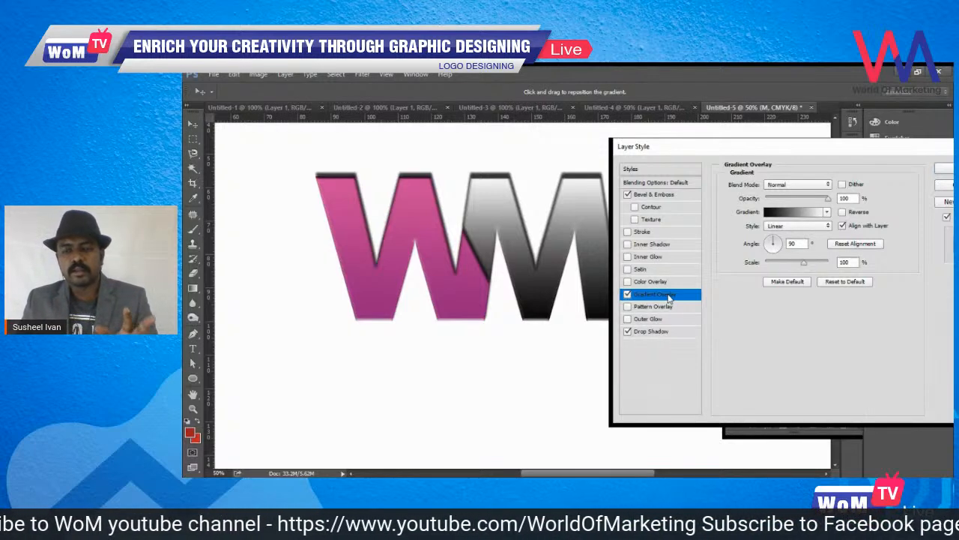
left_click(796, 213)
left_click(677, 314)
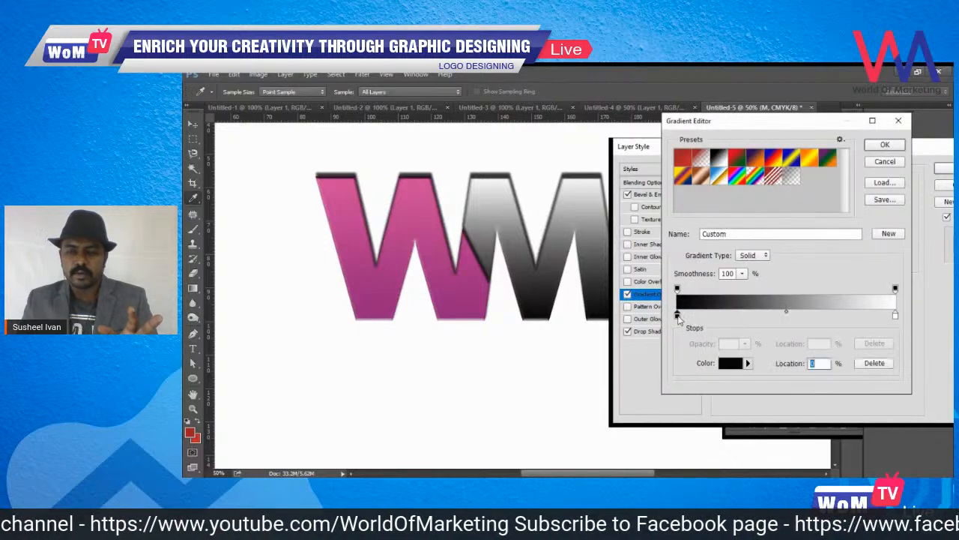
left_click(678, 316)
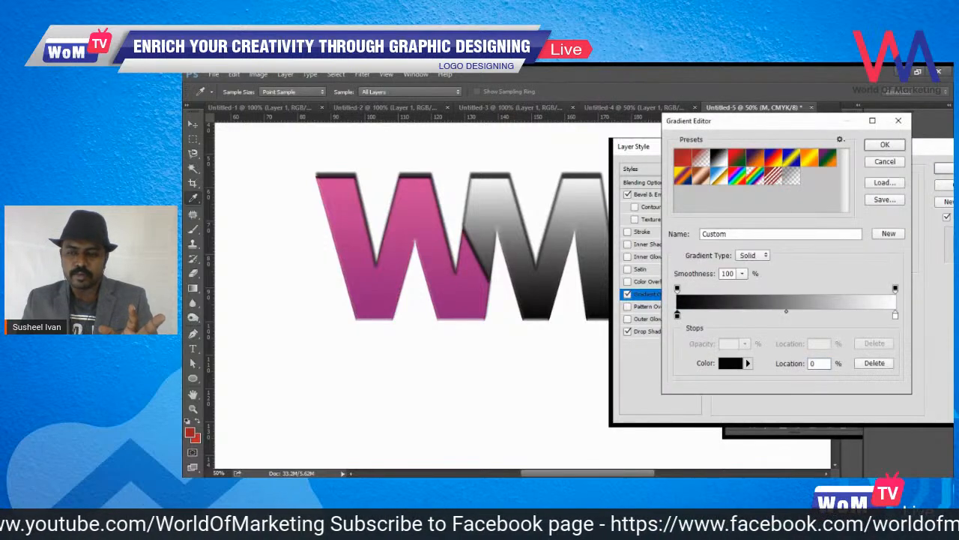
double_click(677, 316)
left_click(792, 304)
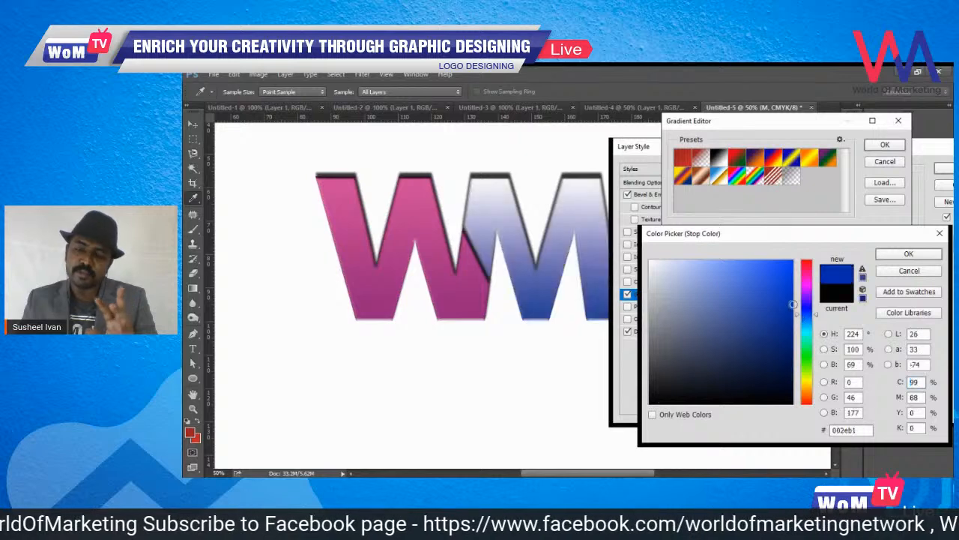
left_click(786, 316)
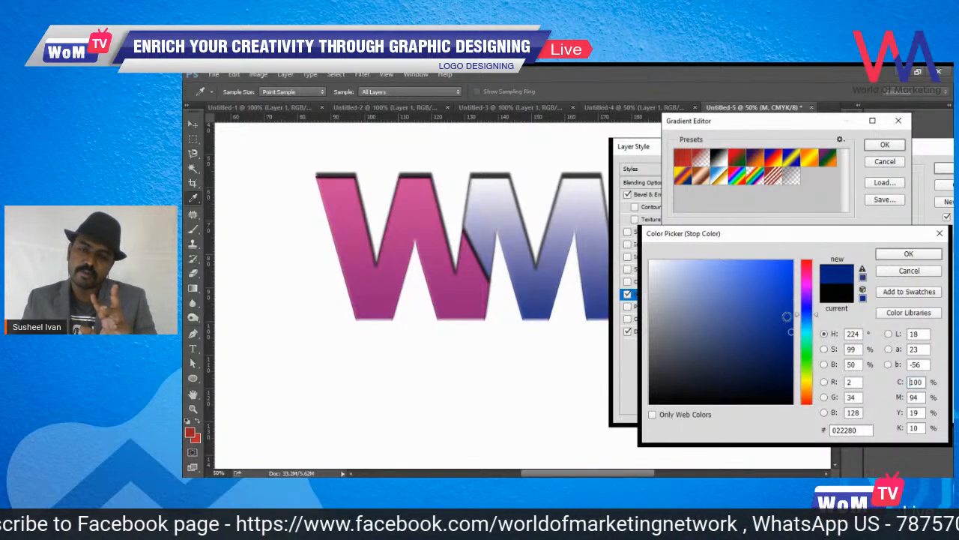
left_click(792, 346)
key("Return")
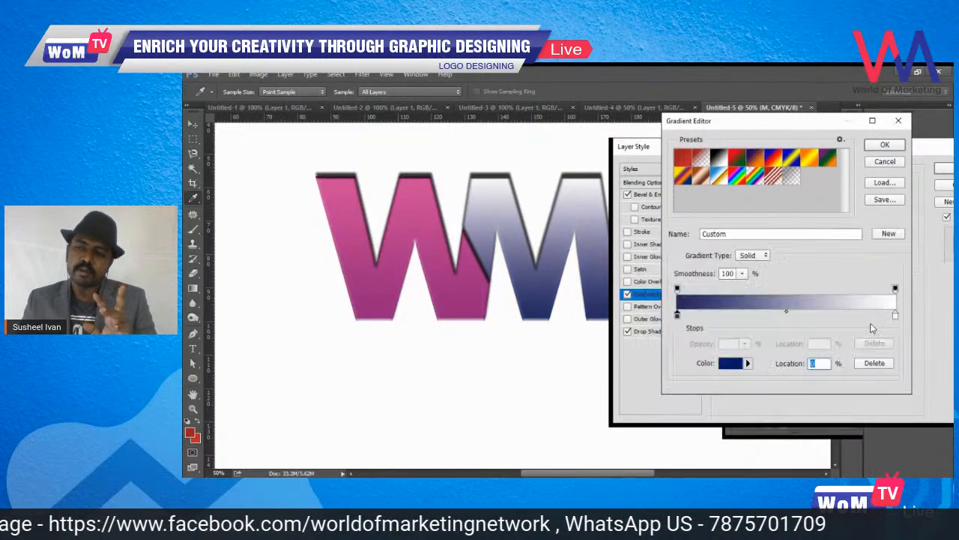
- Change the white end stop of the M's gradient to bright blue 006df4 and apply the layer style
left_click(895, 316)
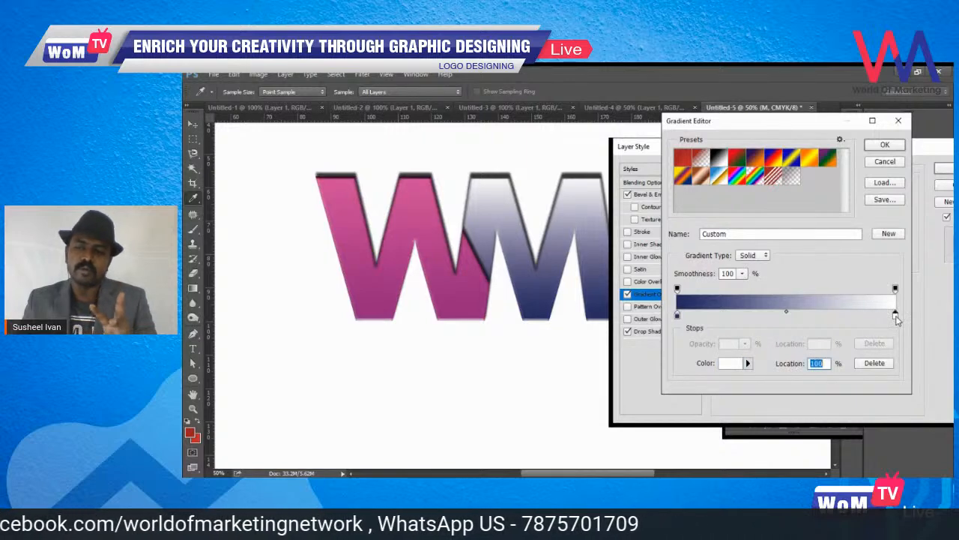
double_click(897, 318)
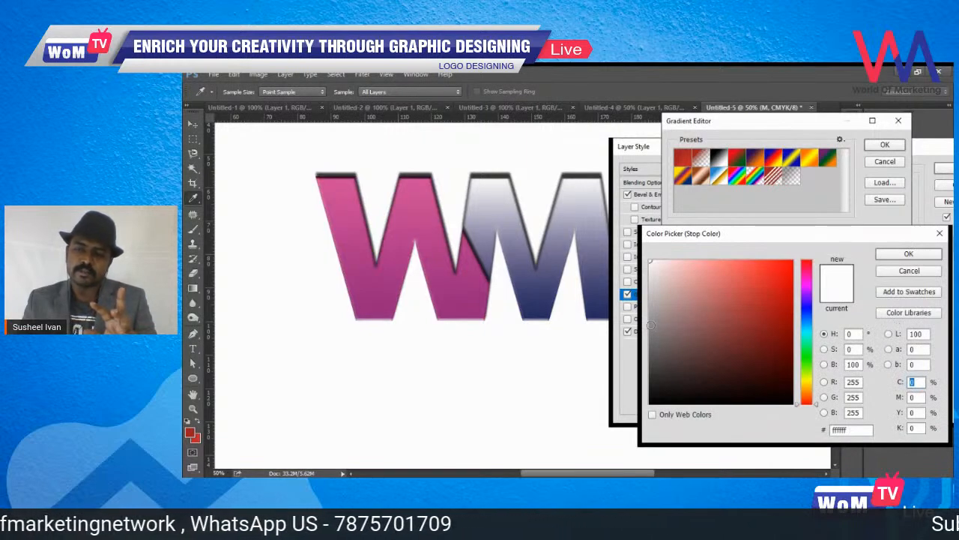
left_click(807, 320)
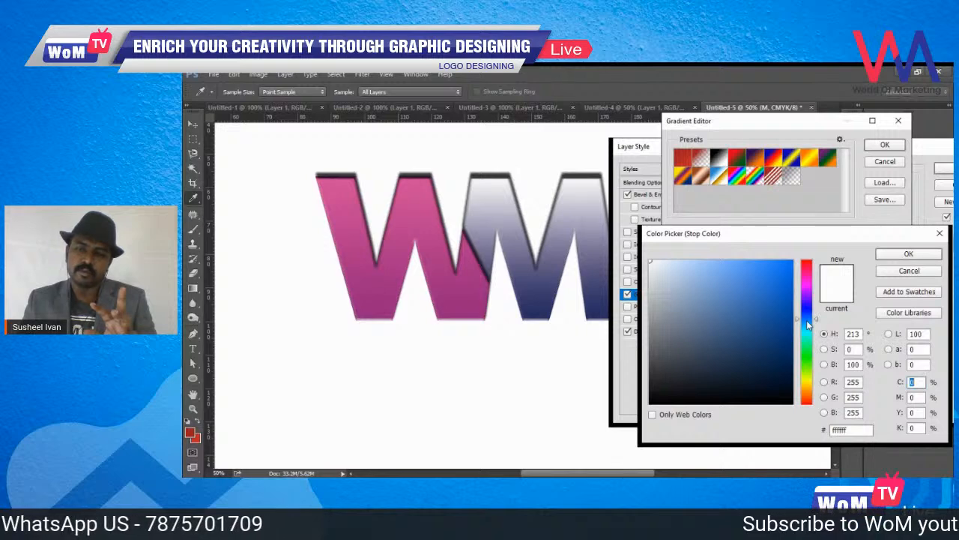
left_click(793, 283)
left_click_drag(794, 283, 793, 266)
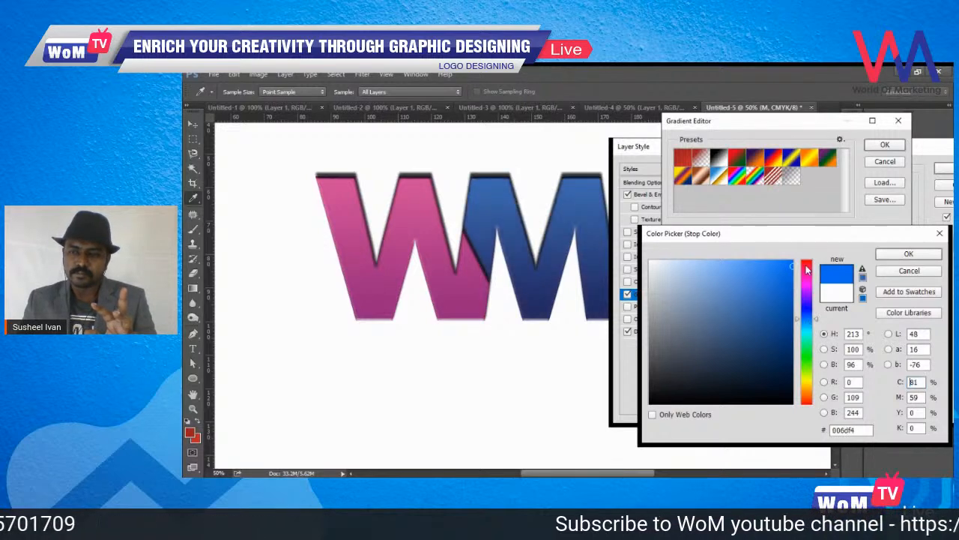
left_click(908, 253)
left_click(884, 145)
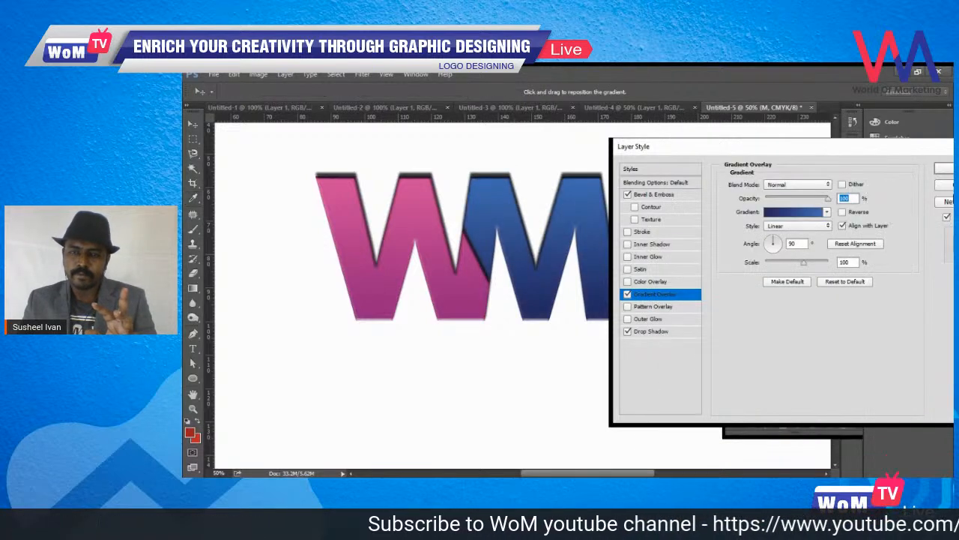
left_click(945, 168)
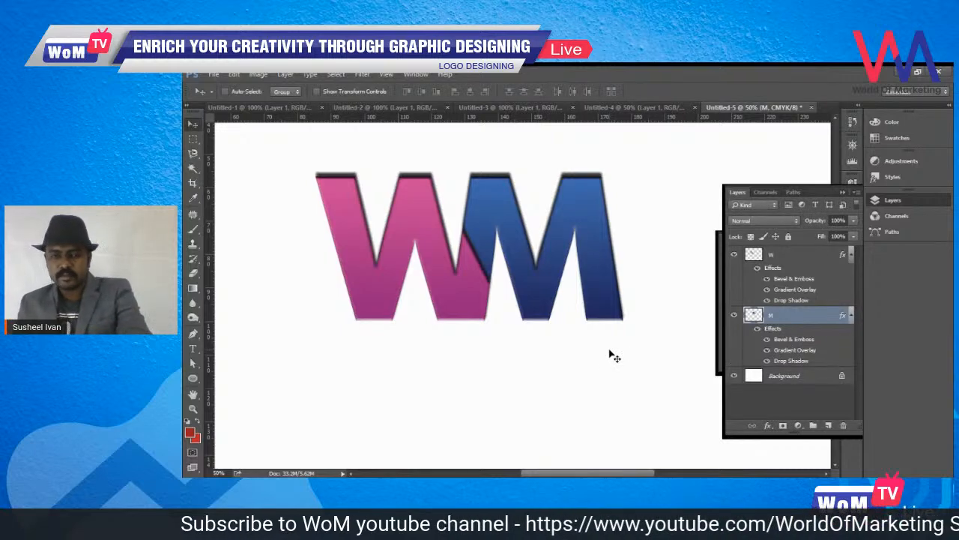
- Add the text WORLD OF MARKETING below the lettermark in 72 pt Futura Md BT Bold, directly above the Background layer
key("ctrl+minus")
key("ctrl+minus")
key("ctrl+minus")
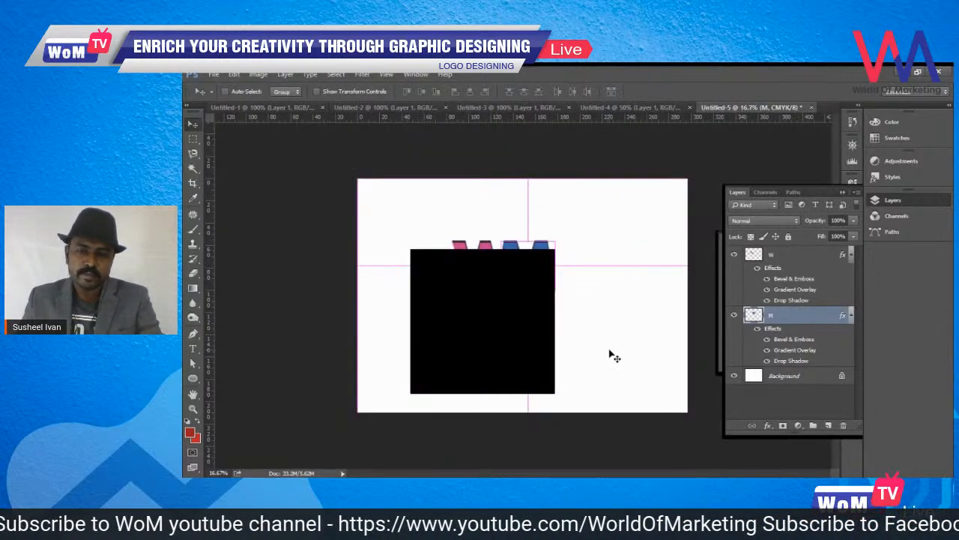
key("ctrl+space")
left_click_drag(583, 389, 364, 232)
left_click_drag(547, 362, 497, 325)
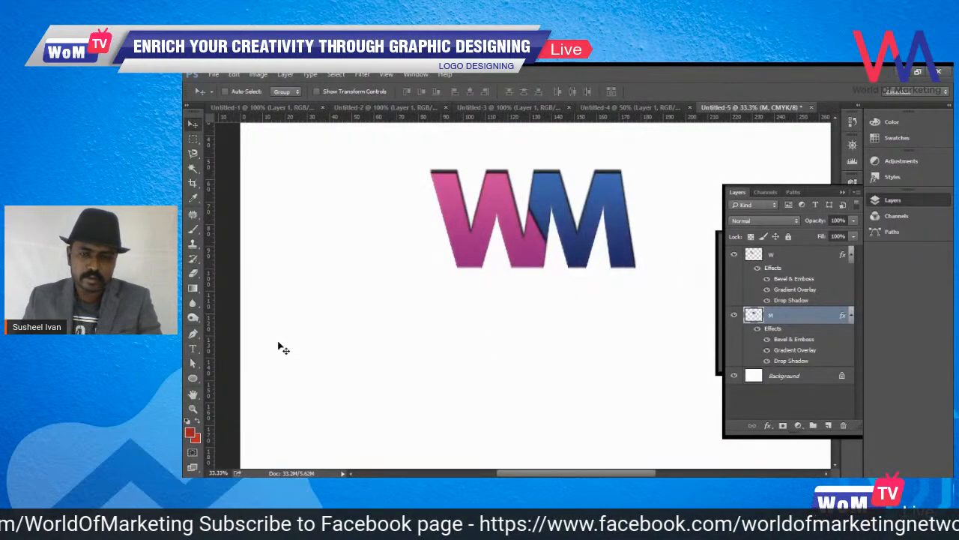
left_click(193, 348)
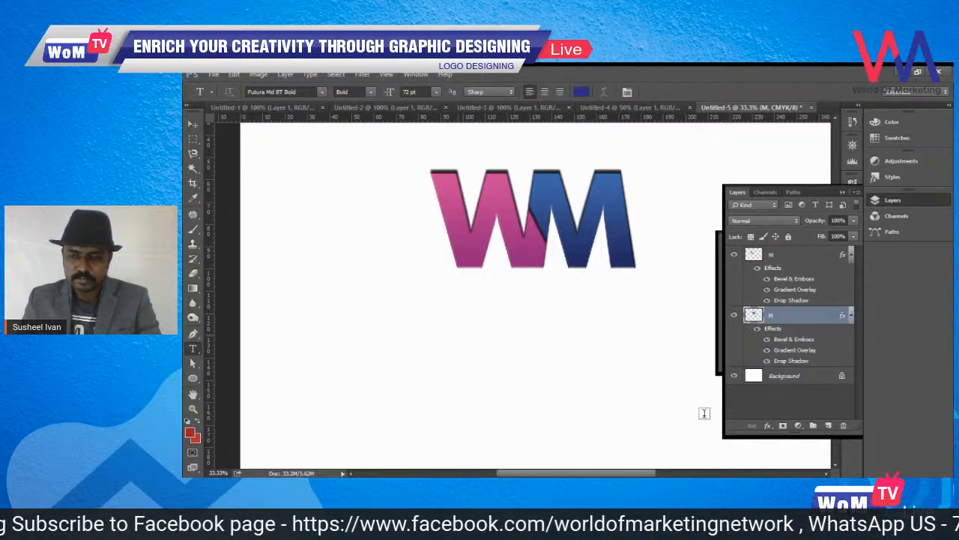
left_click(794, 376)
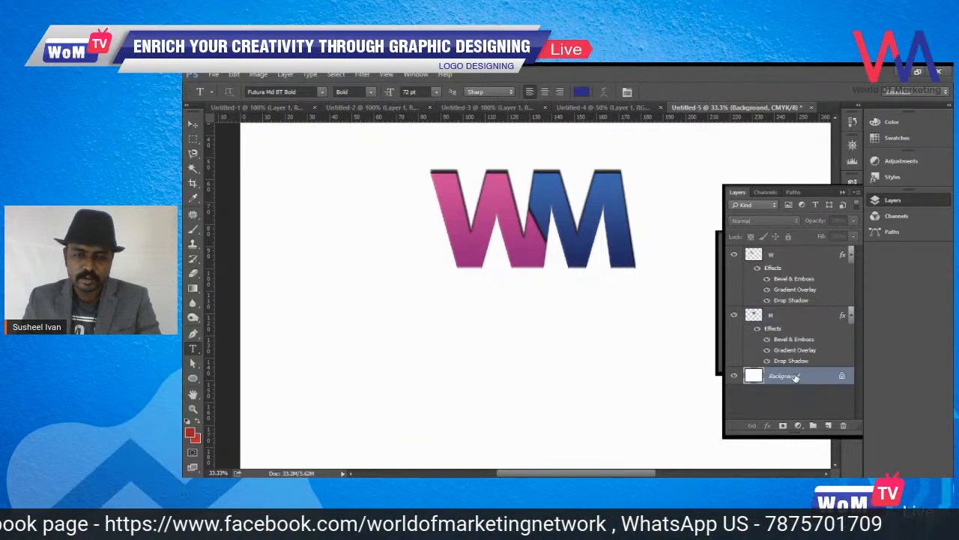
left_click(445, 311)
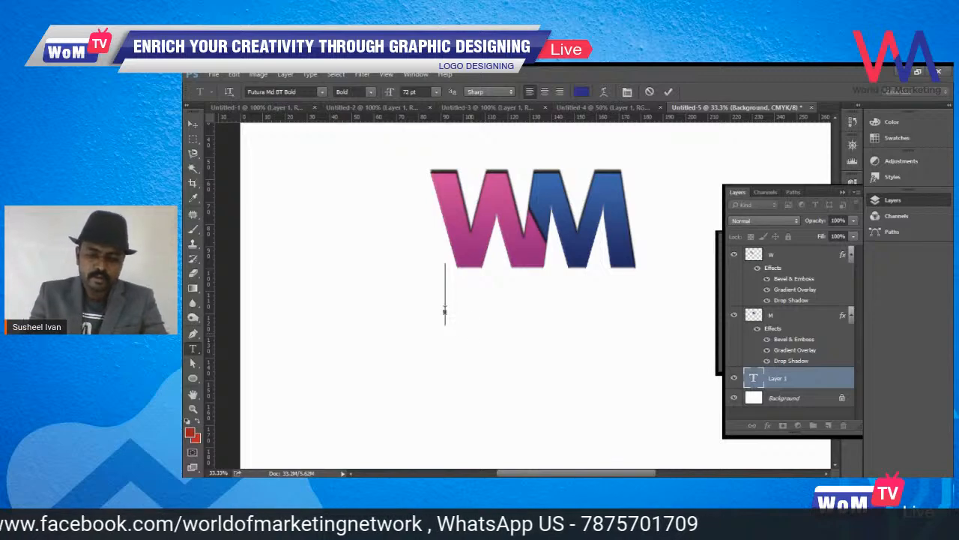
type("WORLD")
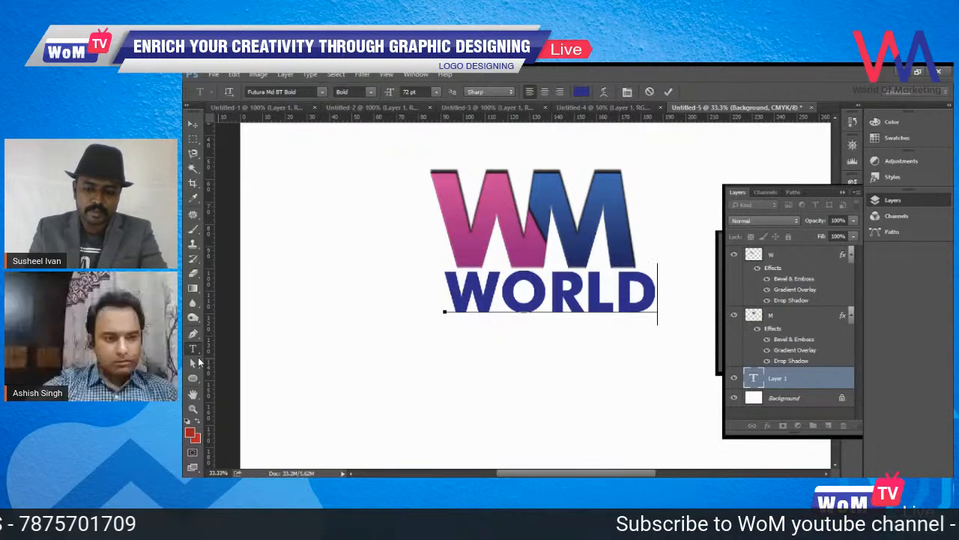
type("O")
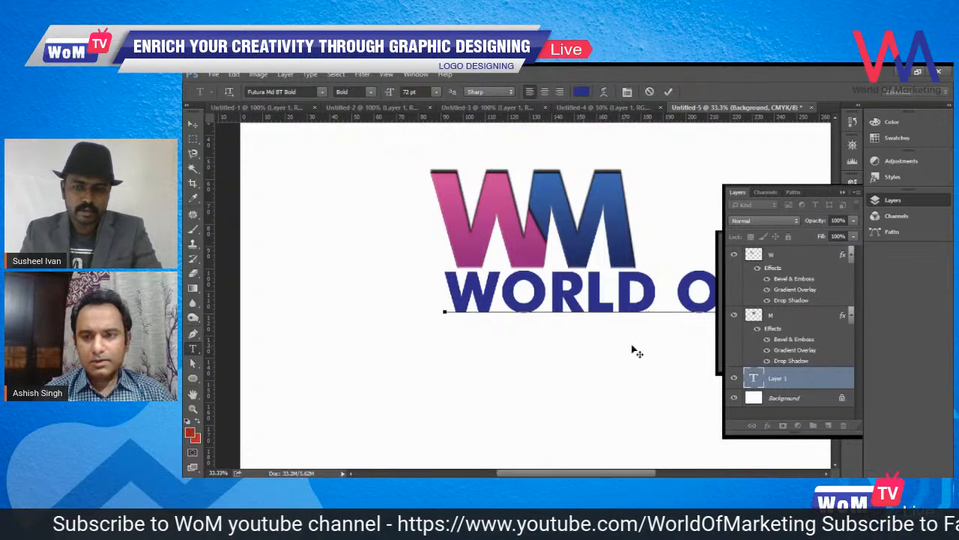
- Reposition the WORLD OF MARKETING line beneath the lettermark so the end of the line is in view, and commit the text
left_click_drag(633, 350, 462, 366)
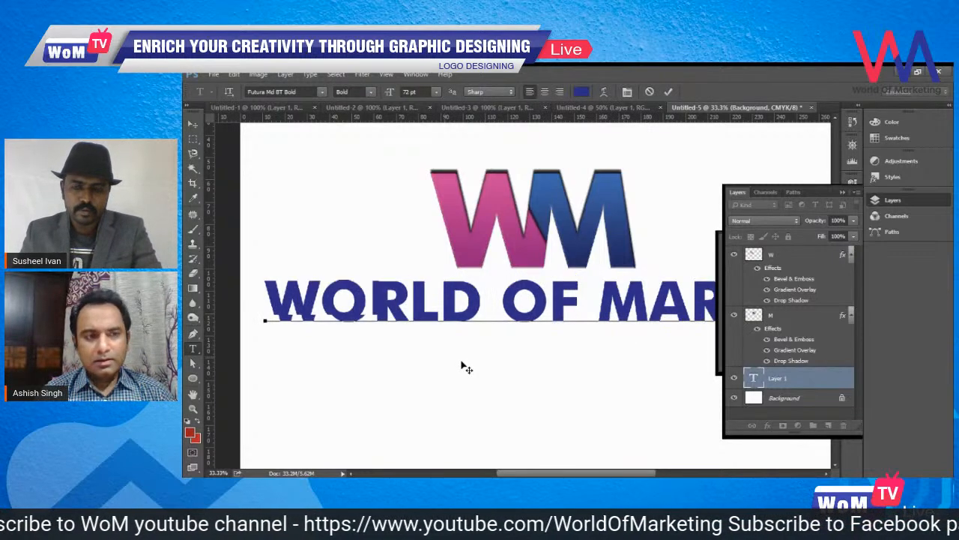
left_click(842, 192)
left_click(821, 236)
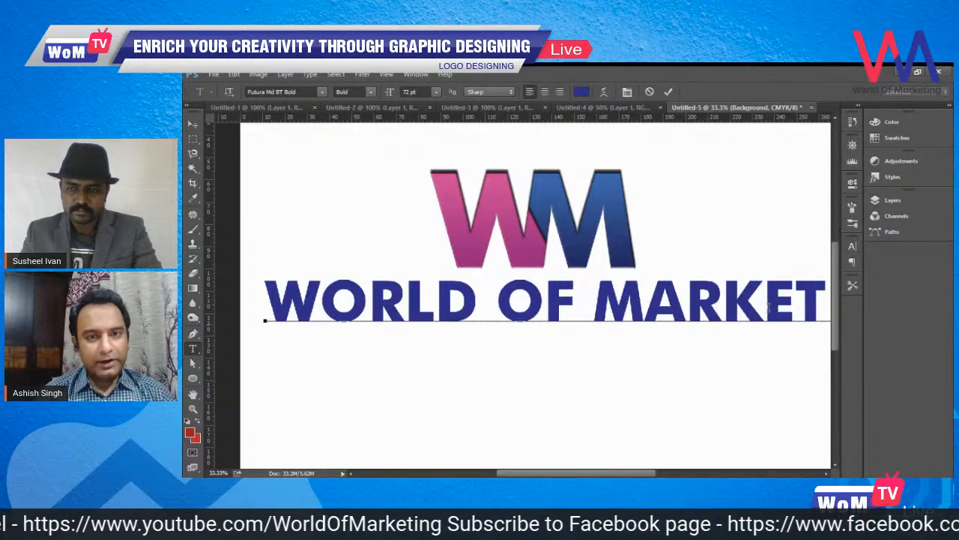
left_click_drag(764, 349, 646, 356)
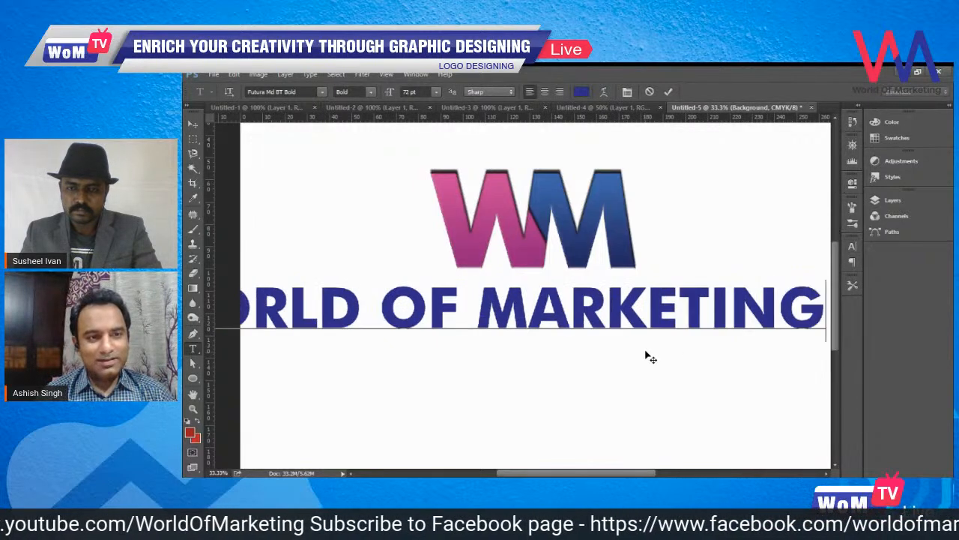
left_click(712, 320)
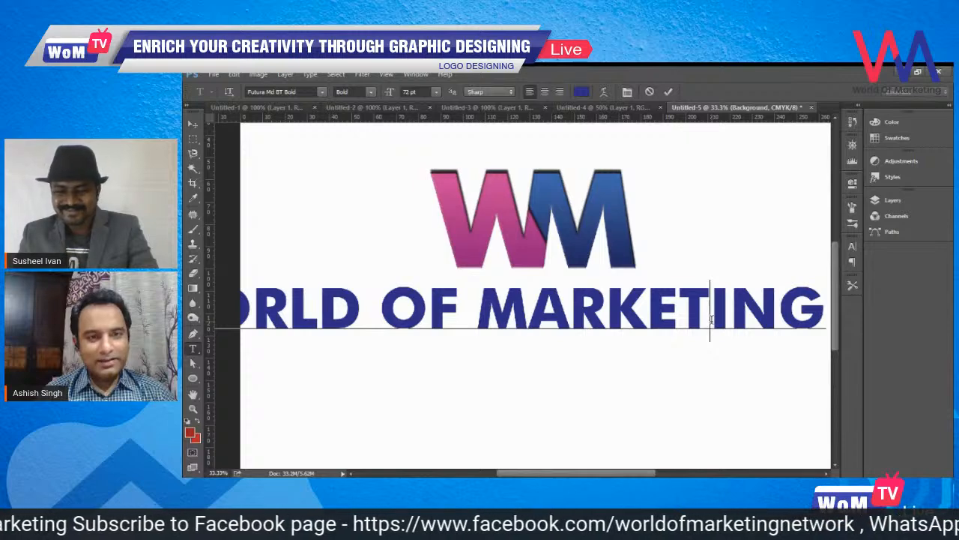
key("ctrl+Return")
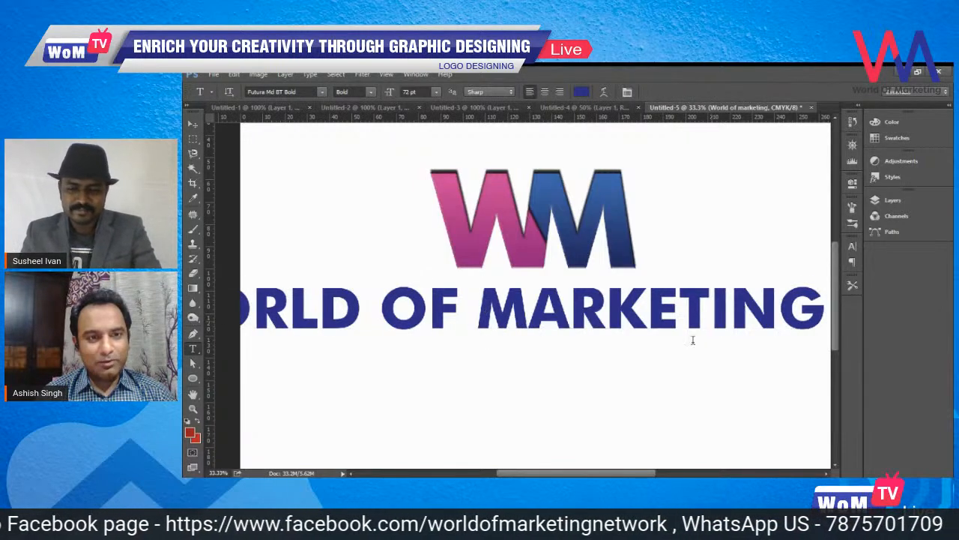